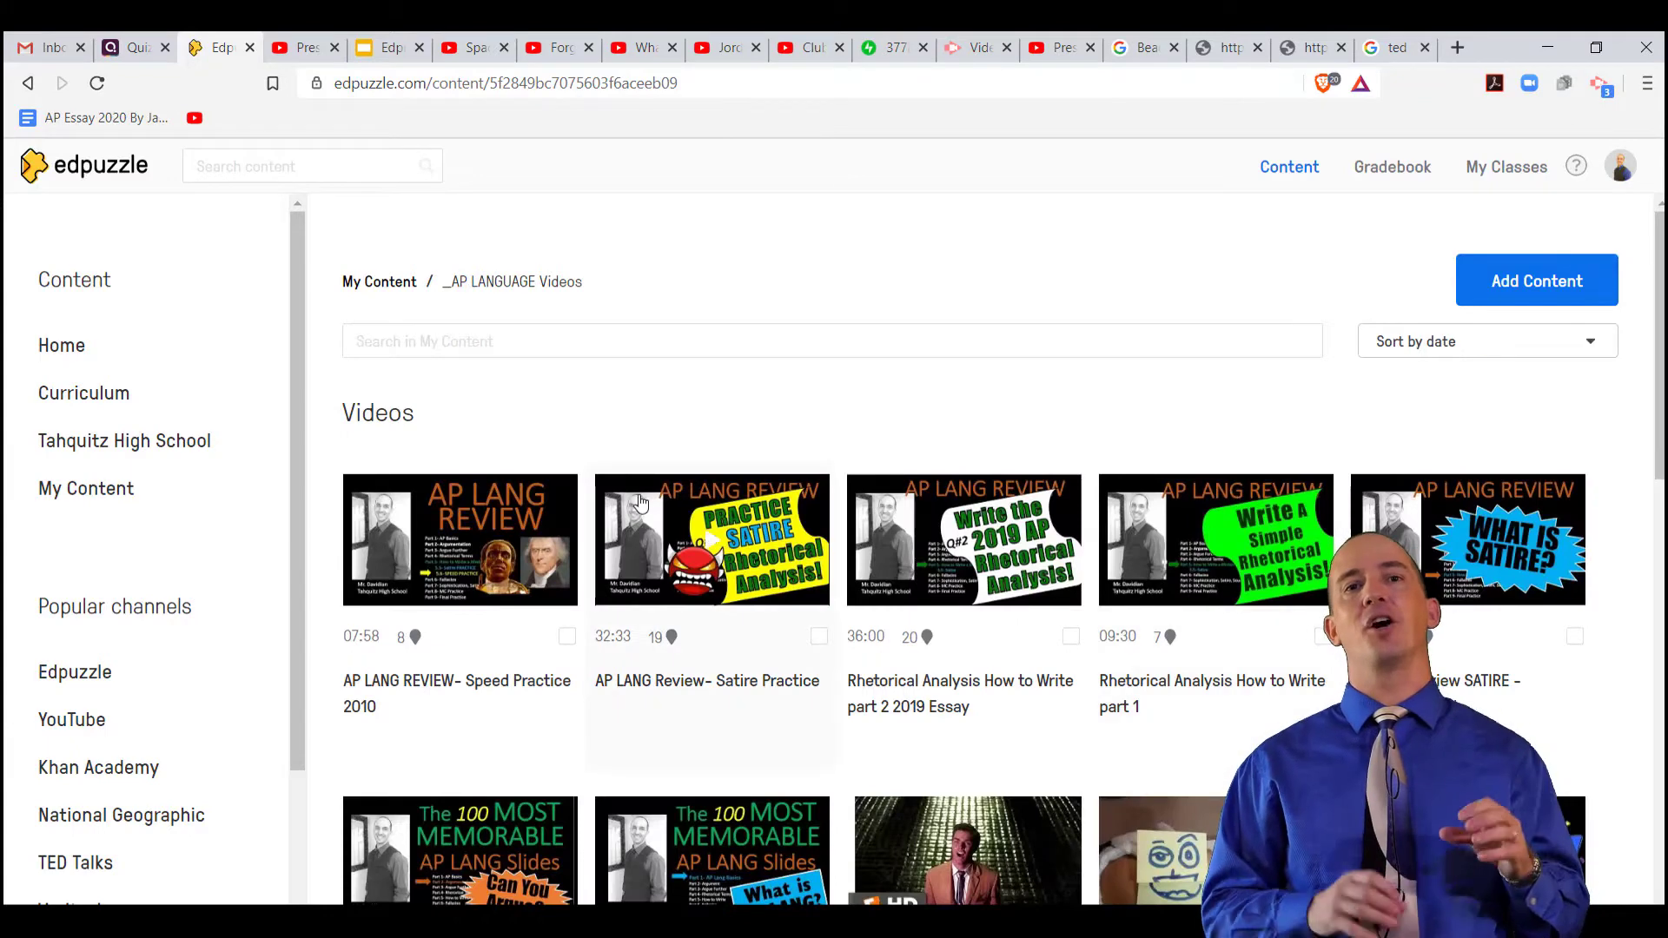
- Open the "AP LANG REVIEW- Speed Practice 2010" video, jump to its second timeline marker and continue past the note
{"action": "left_click", "coordinate": [506, 514]}
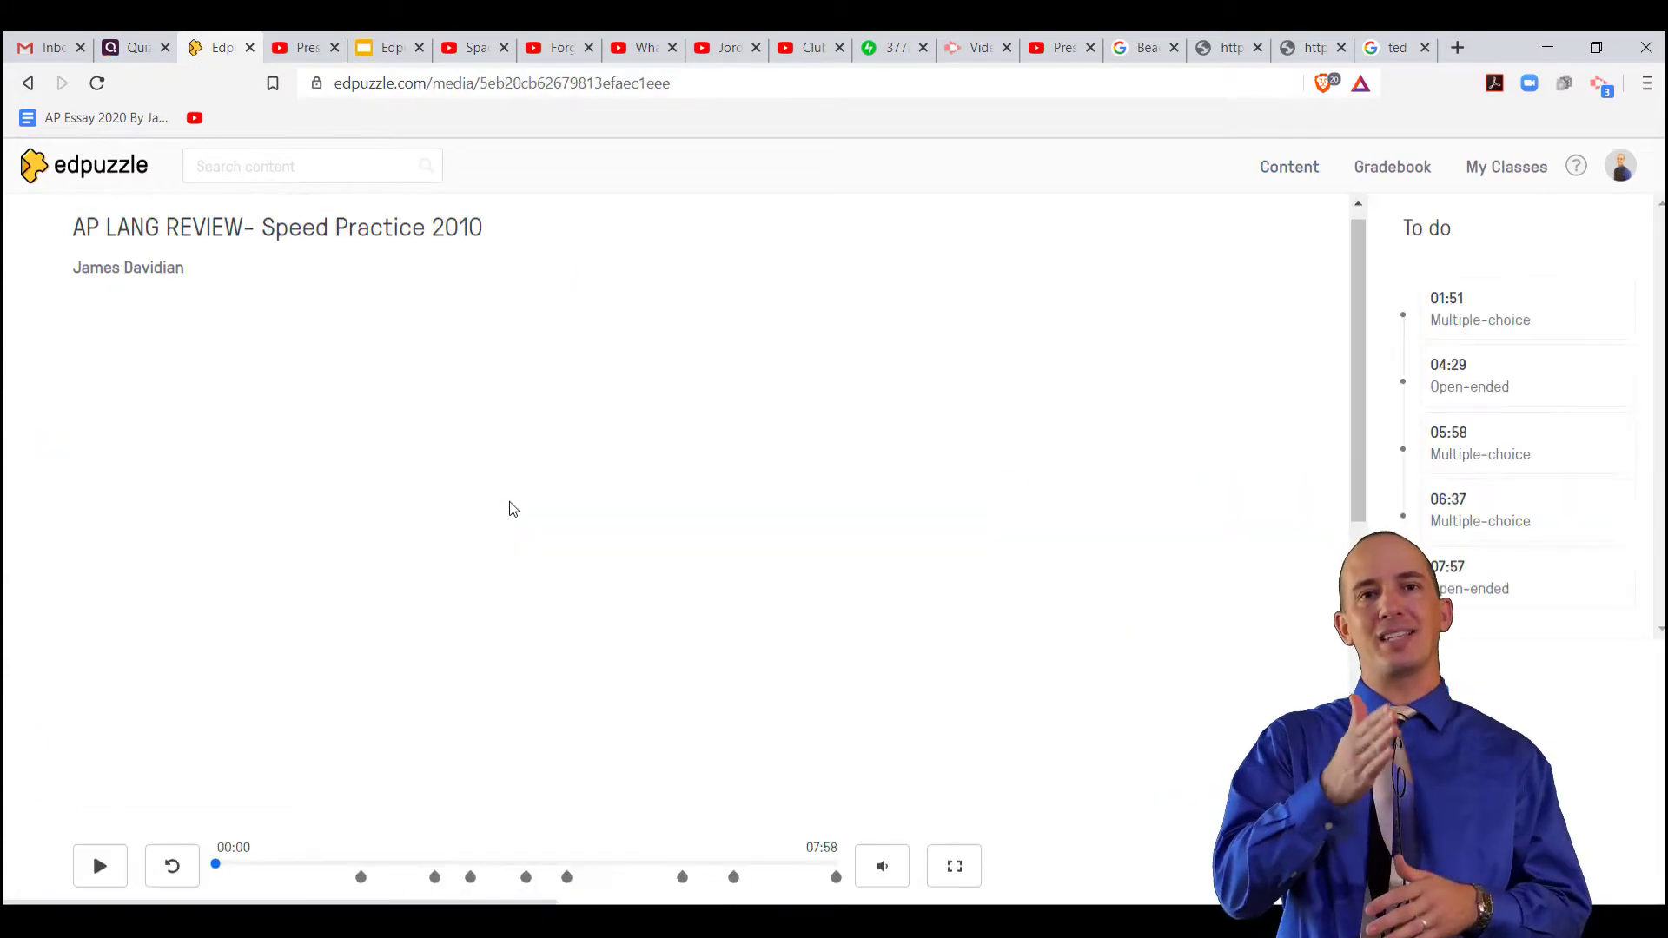
{"action": "scroll", "coordinate": [374, 771], "scroll_direction": "down", "scroll_amount": 1}
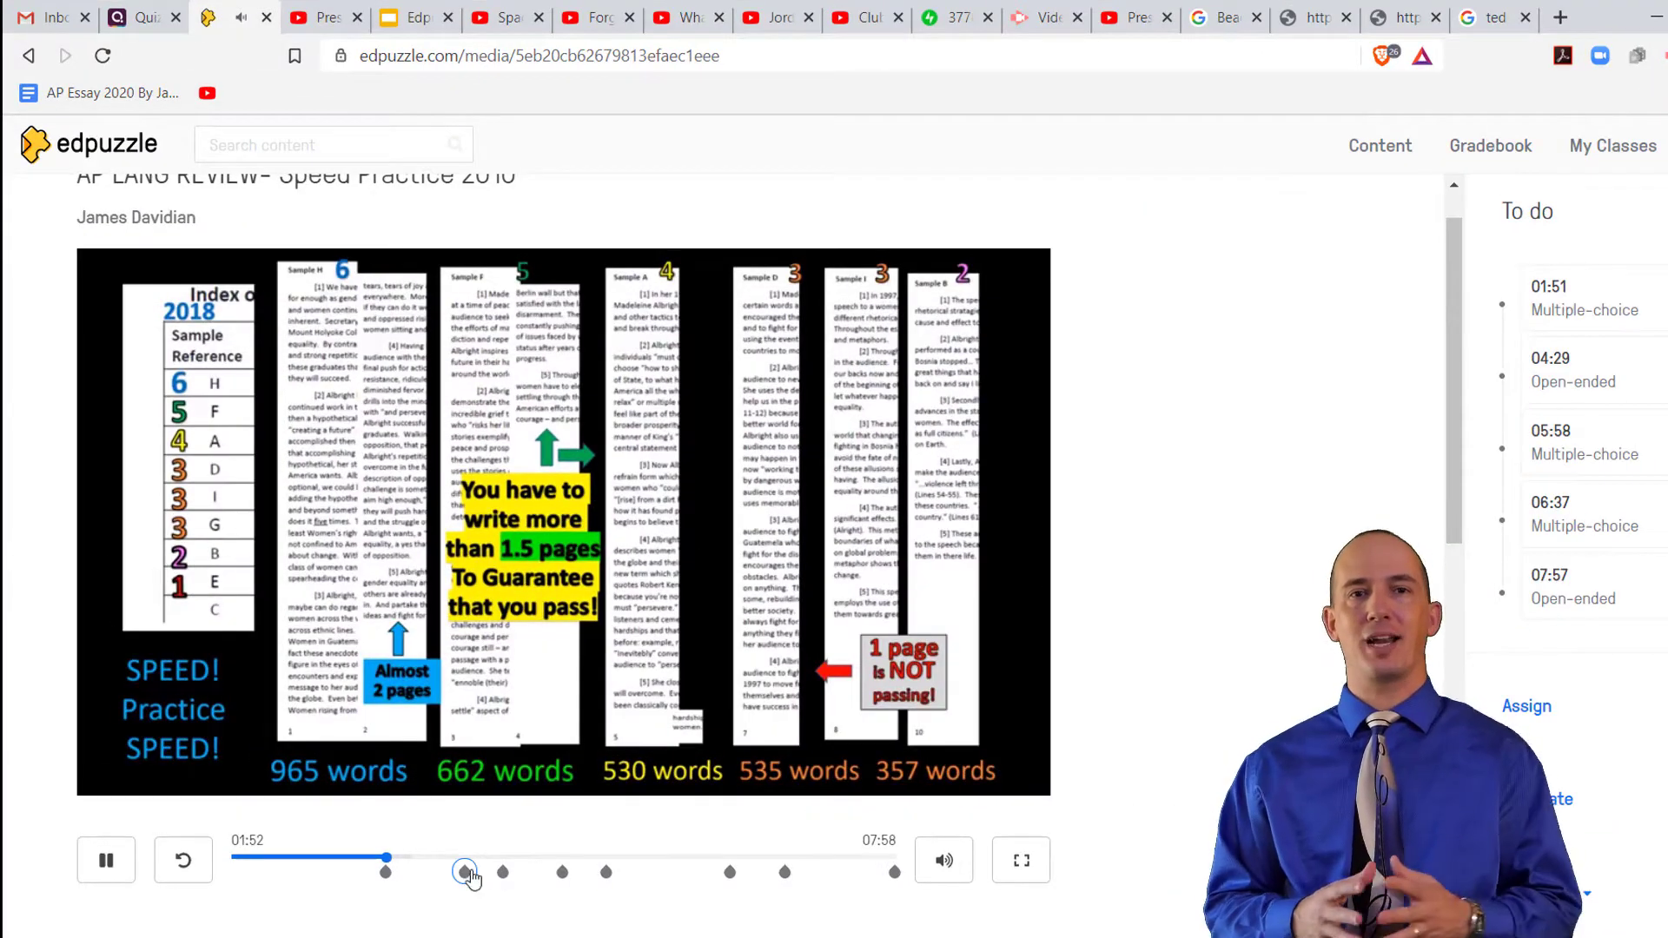
{"action": "left_click", "coordinate": [466, 871]}
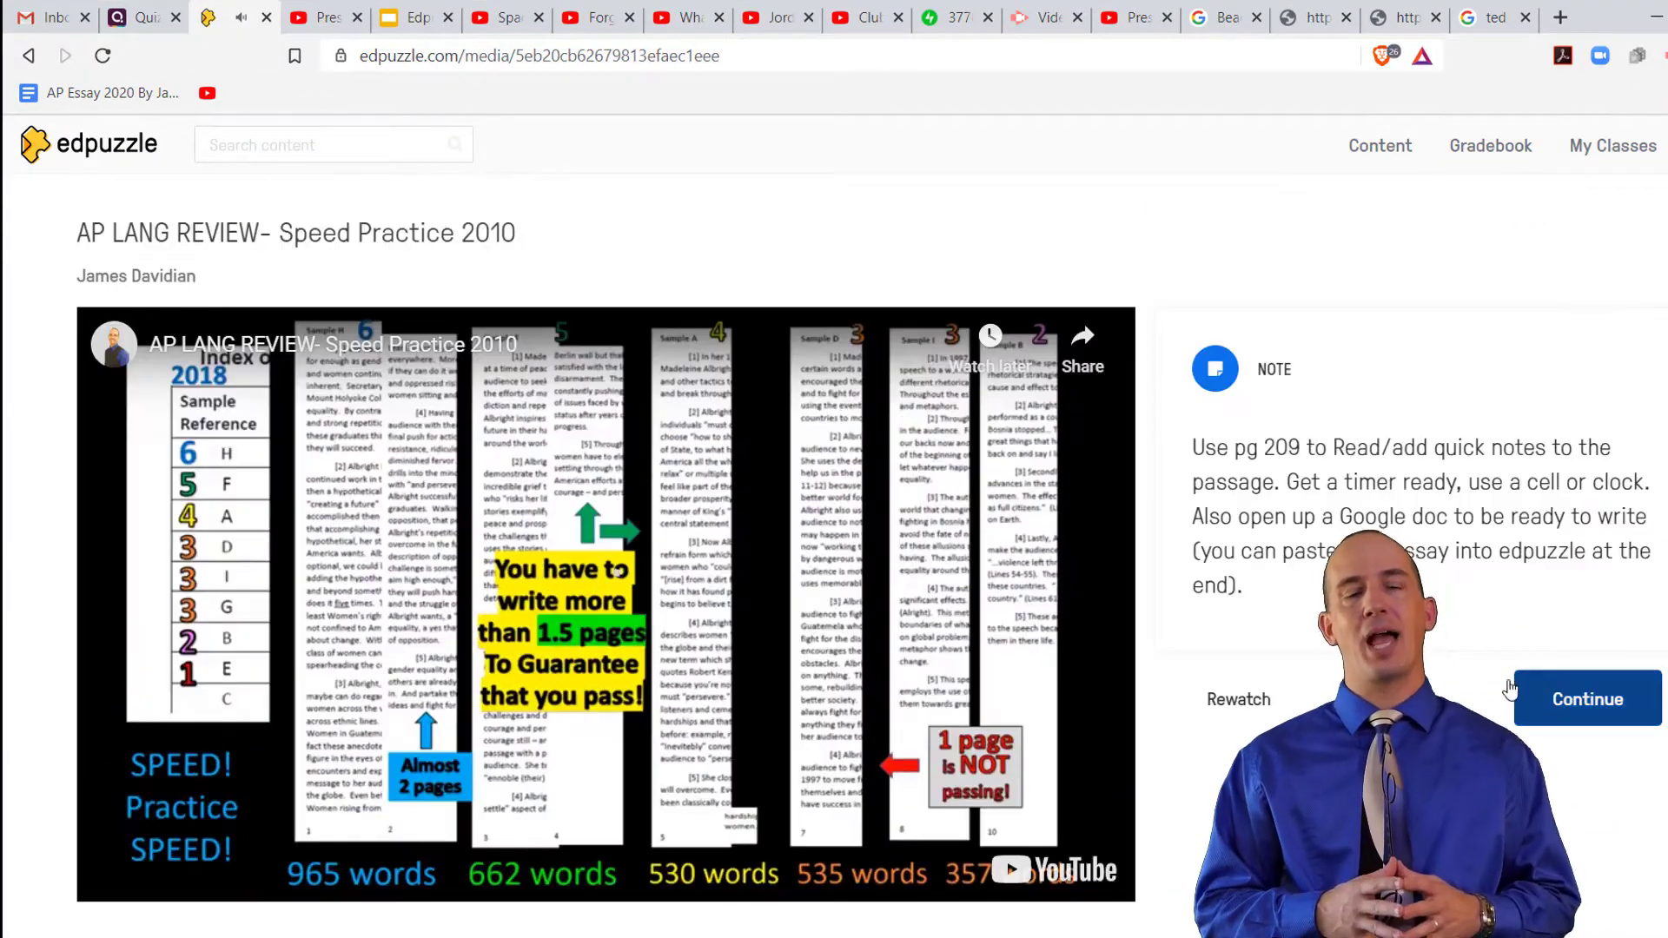
{"action": "left_click", "coordinate": [1587, 698]}
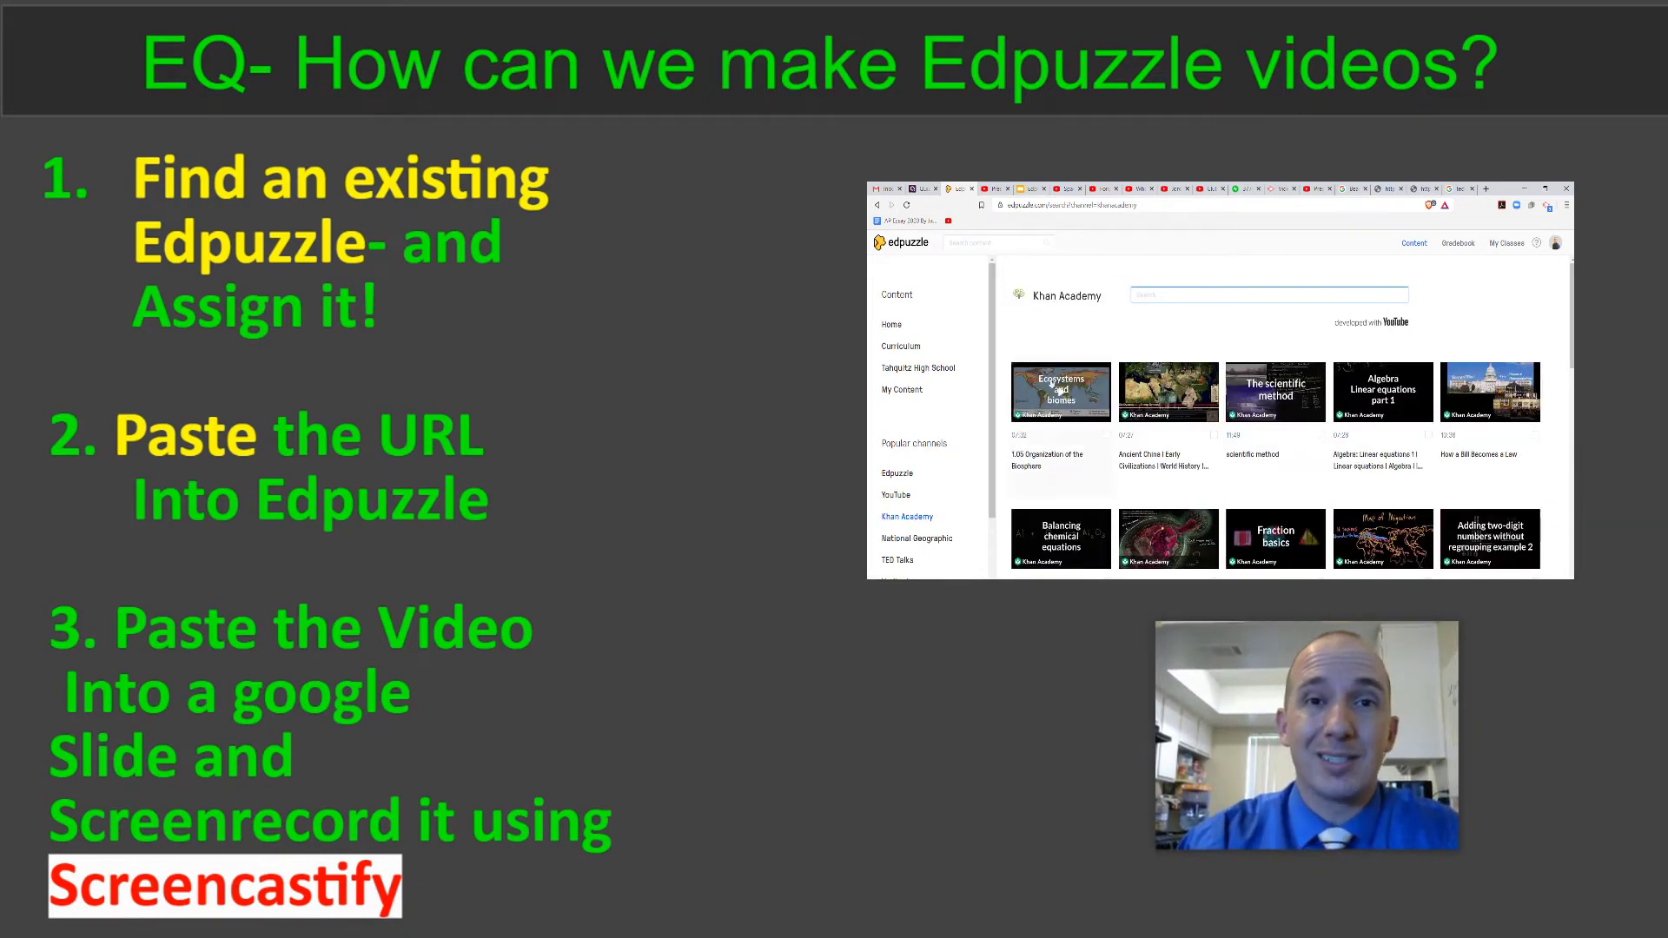
- Leave the slideshow for Edpuzzle, return to its home page and search the content for "Ap language"
{"action": "key", "text": "Escape"}
{"action": "left_click", "coordinate": [189, 7]}
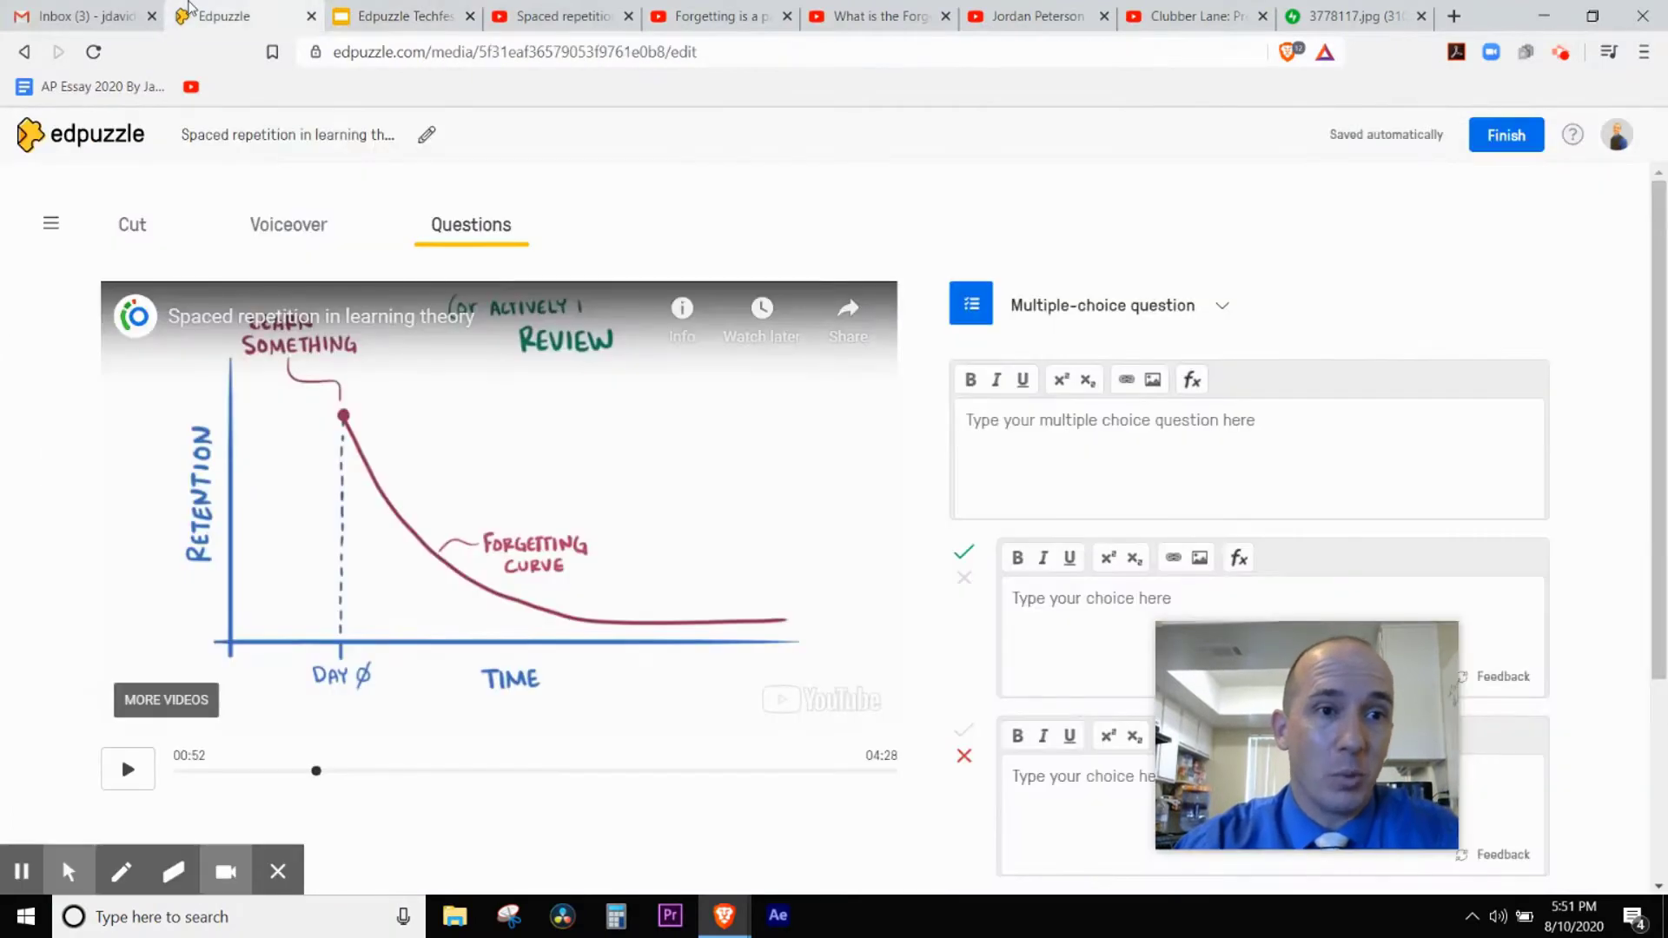
{"action": "left_click", "coordinate": [106, 137]}
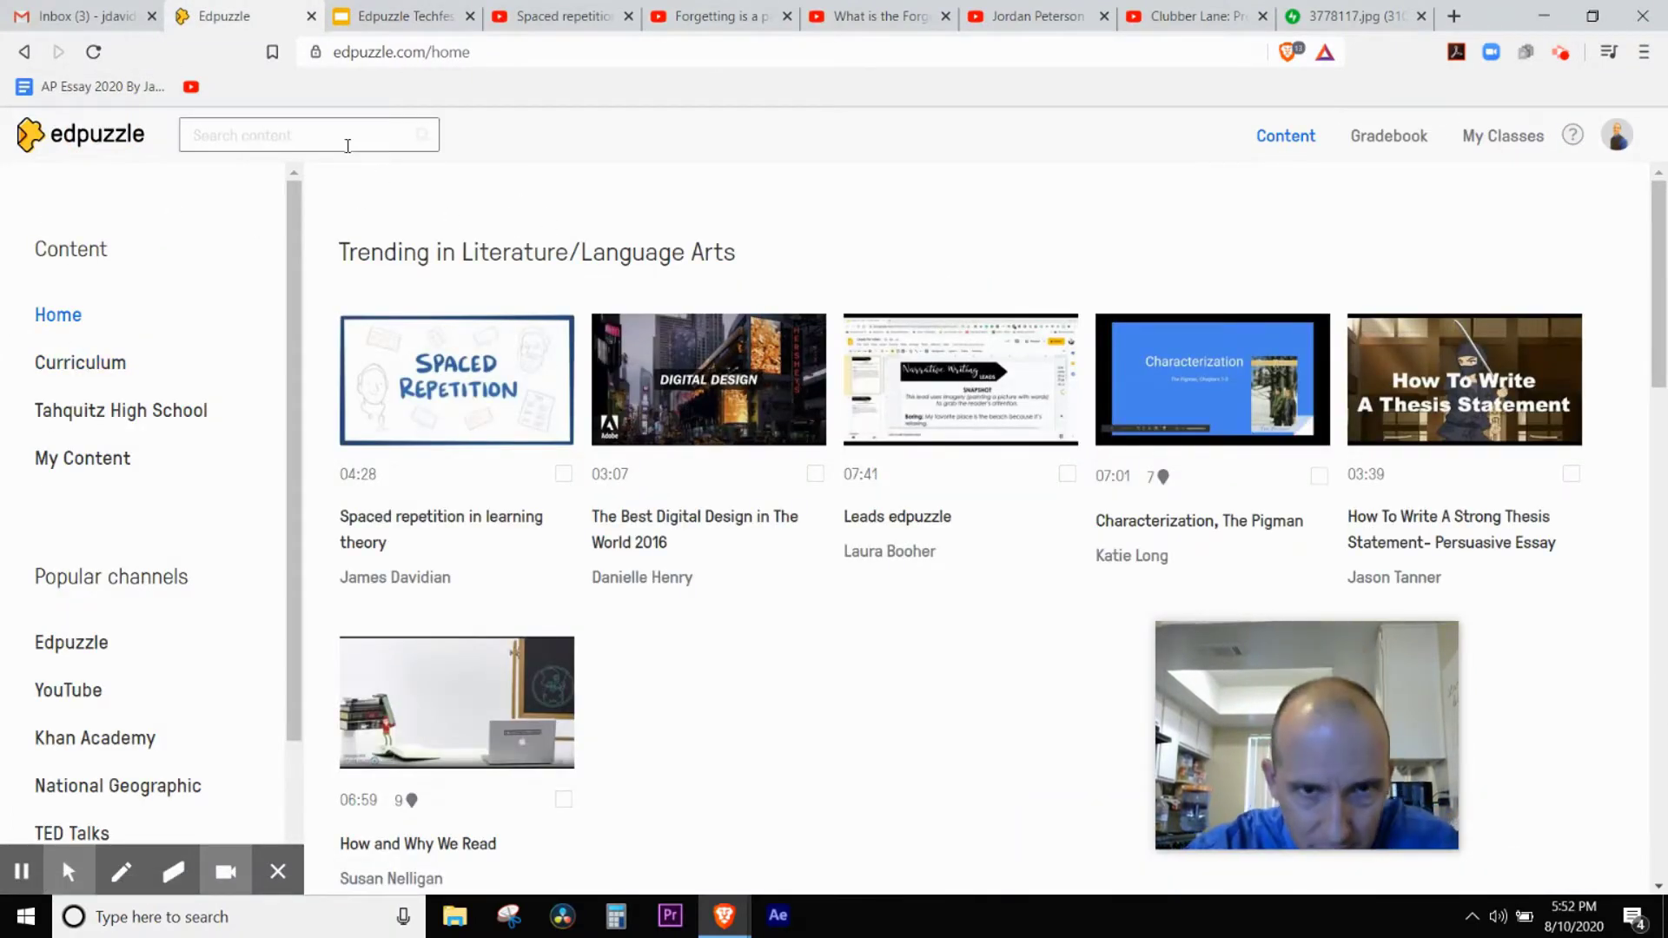
{"action": "left_click", "coordinate": [316, 137]}
{"action": "type", "text": "Ap lan"}
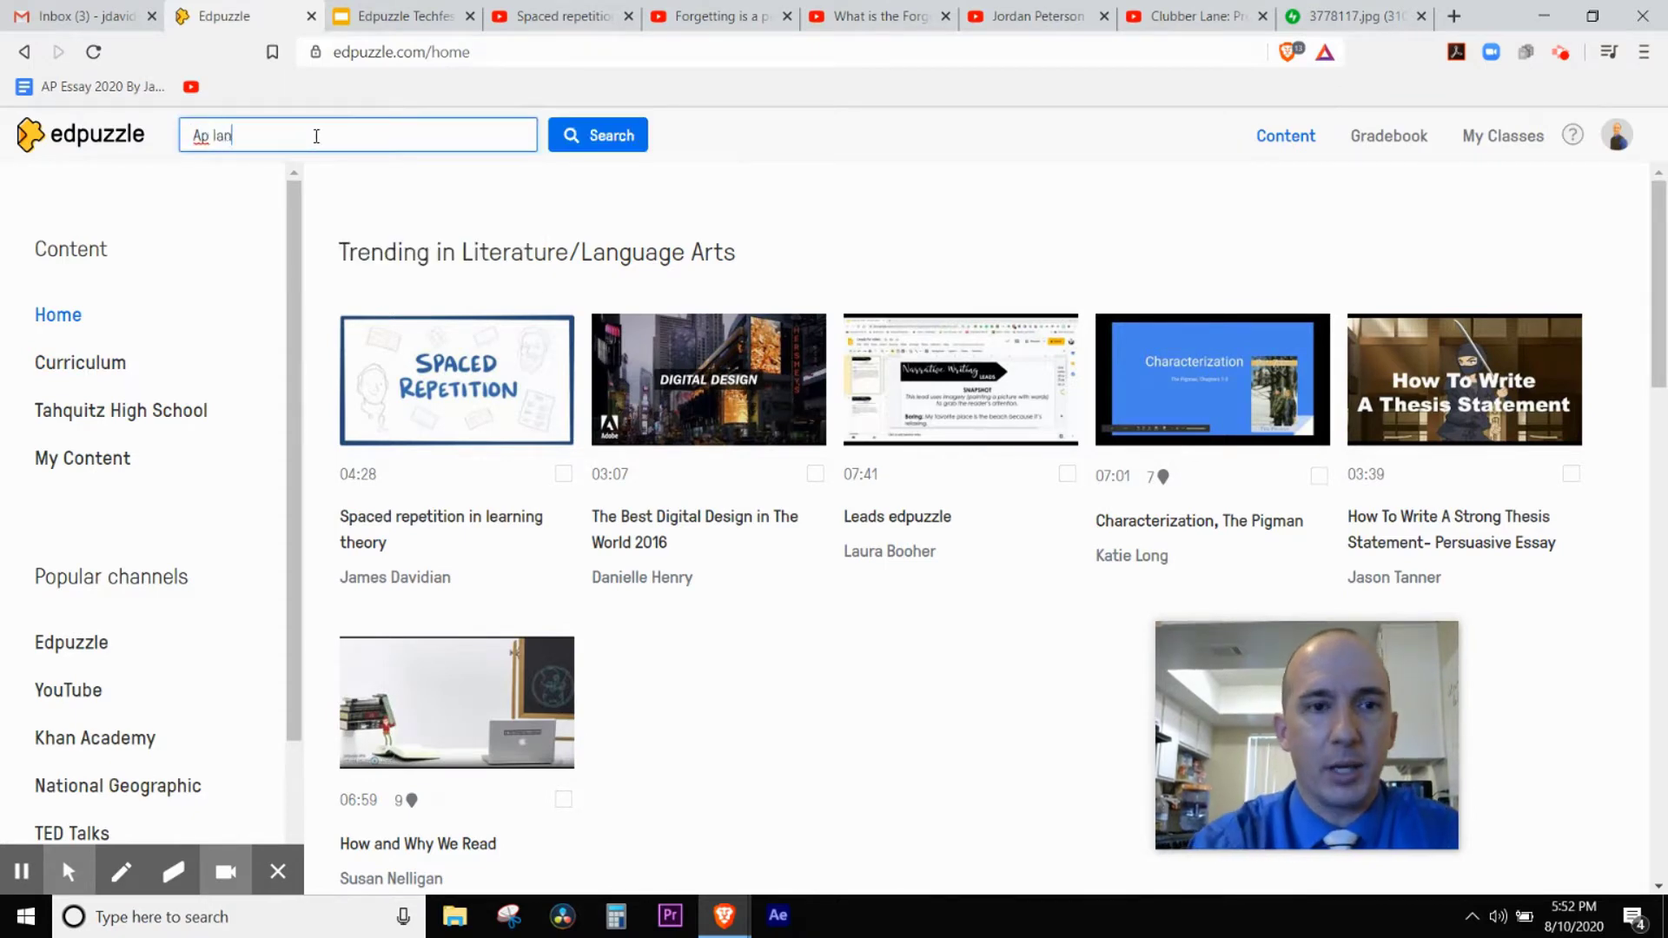
{"action": "type", "text": "guage"}
{"action": "key", "text": "Return"}
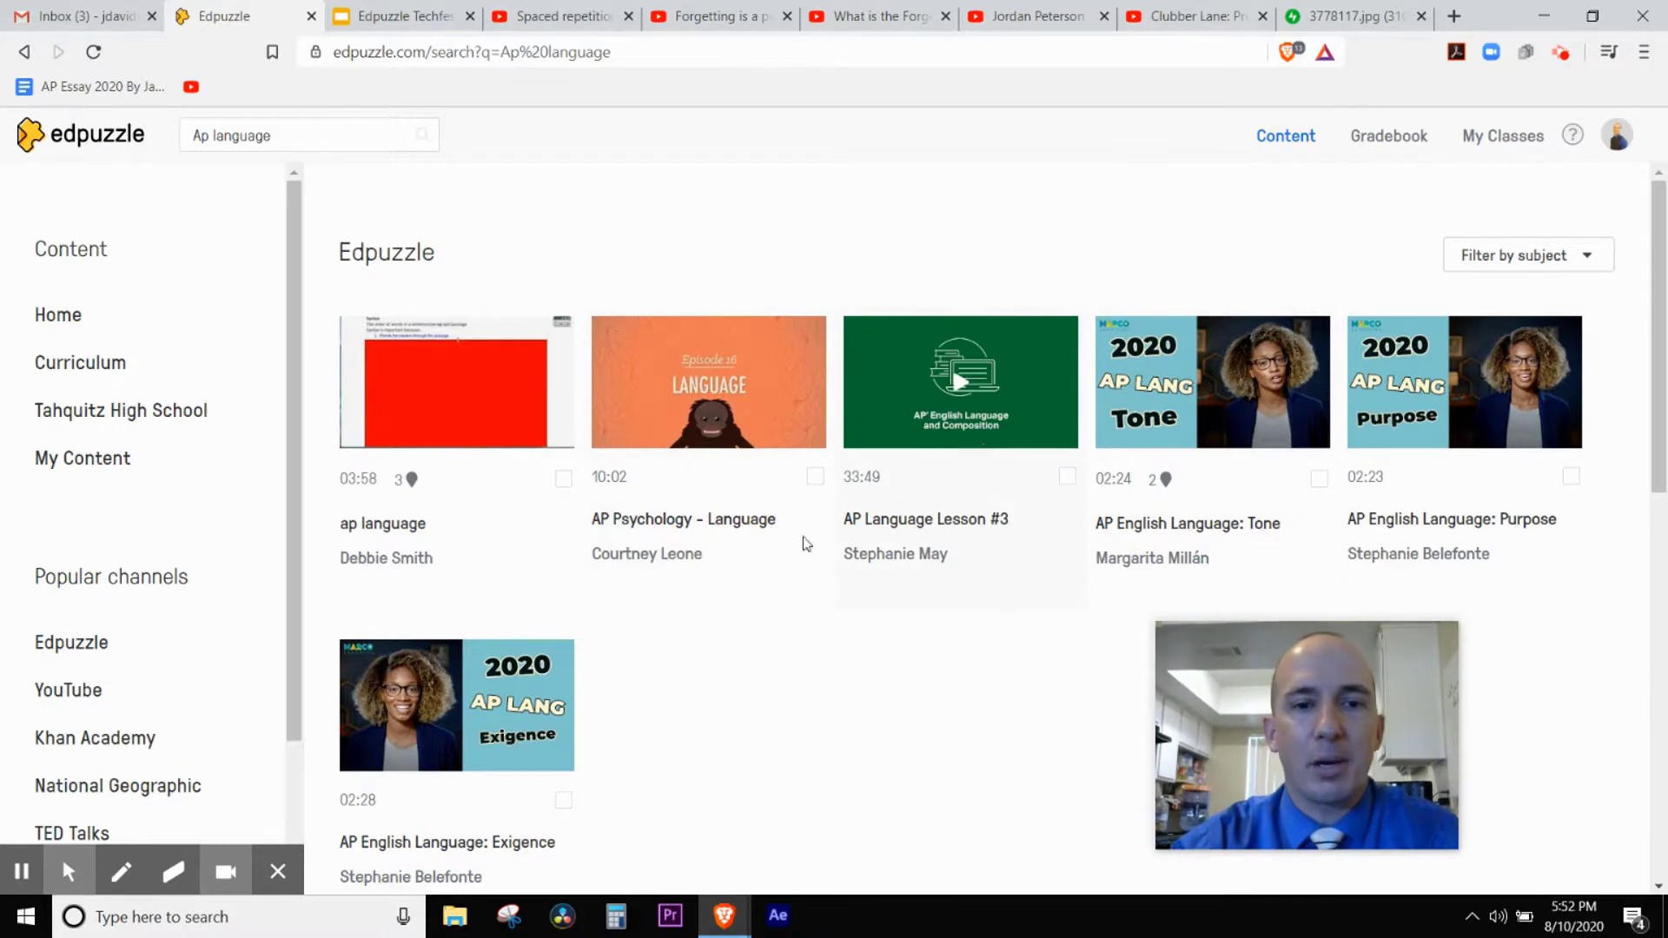
- Switch to the YouTube video "Spaced repetition in learning theory", rewind it to the start and copy its URL
{"action": "key", "text": "ctrl+Tab"}
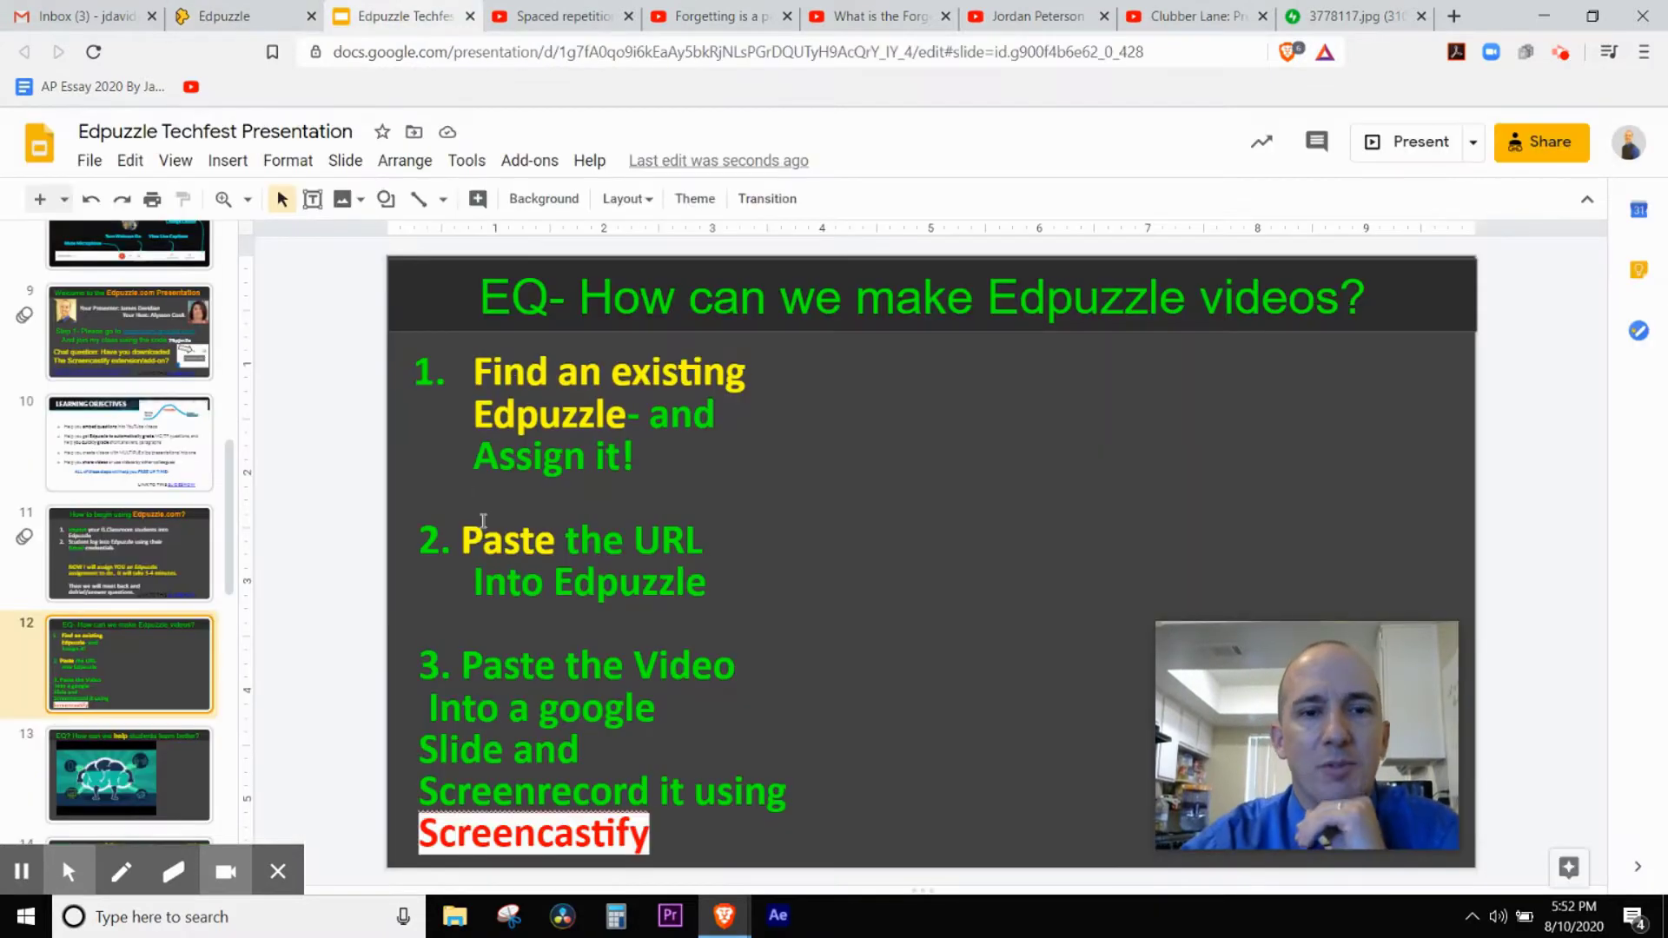
{"action": "left_click", "coordinate": [559, 9]}
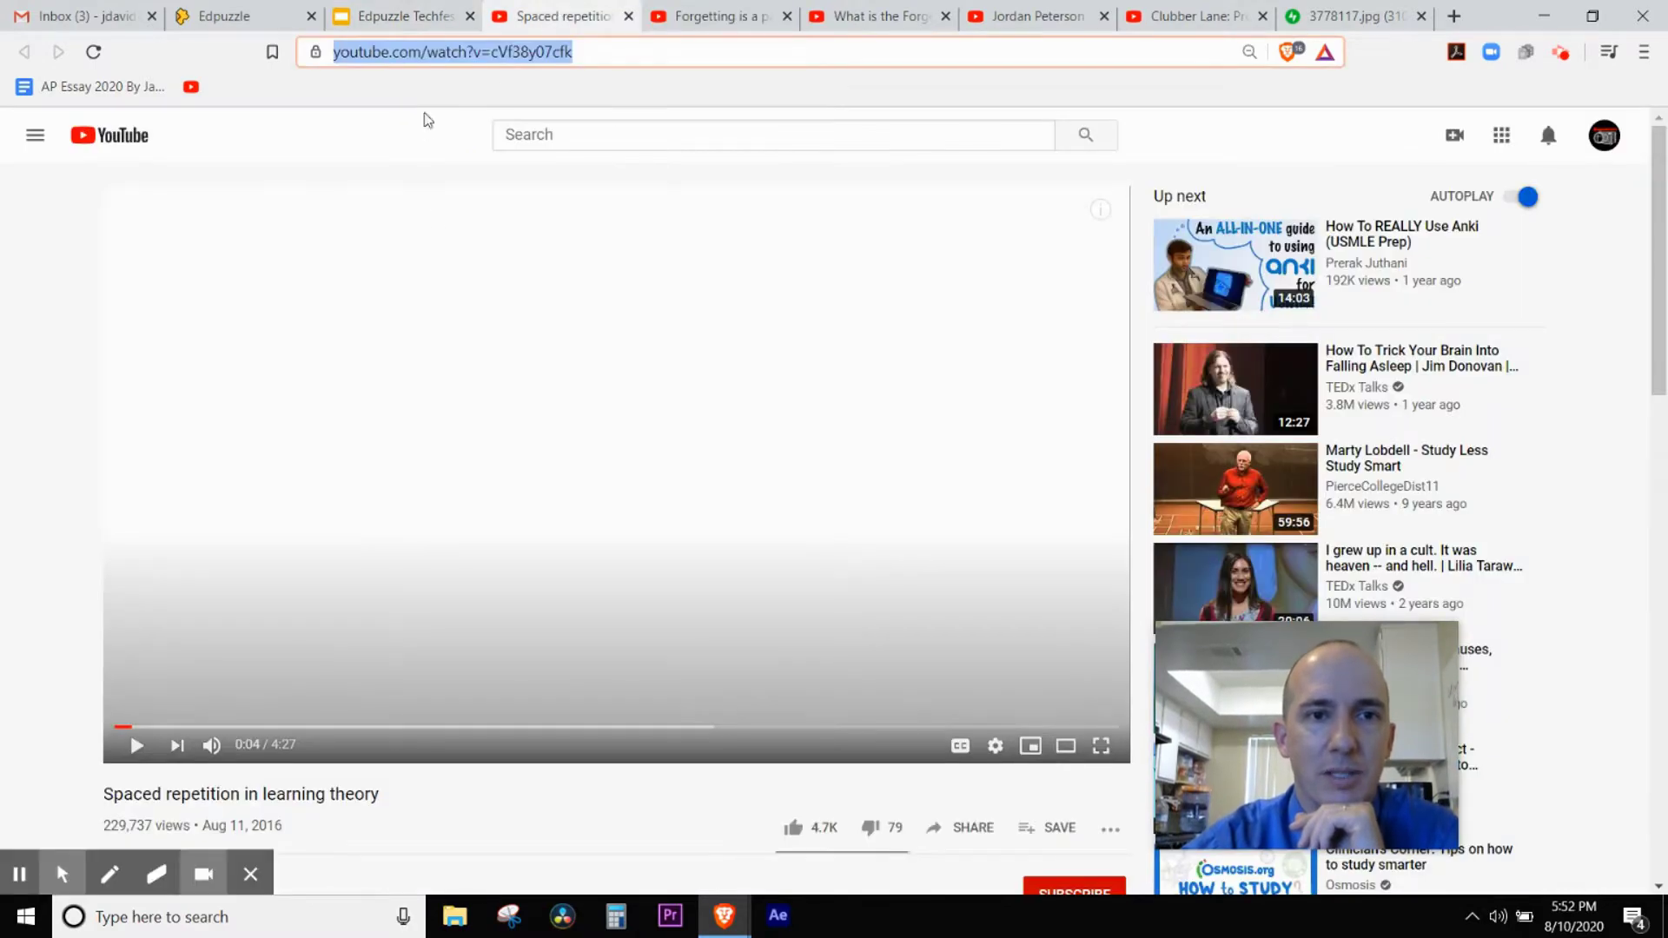
{"action": "left_click", "coordinate": [264, 727]}
{"action": "left_click_drag", "start_coordinate": [239, 727], "coordinate": [97, 732]}
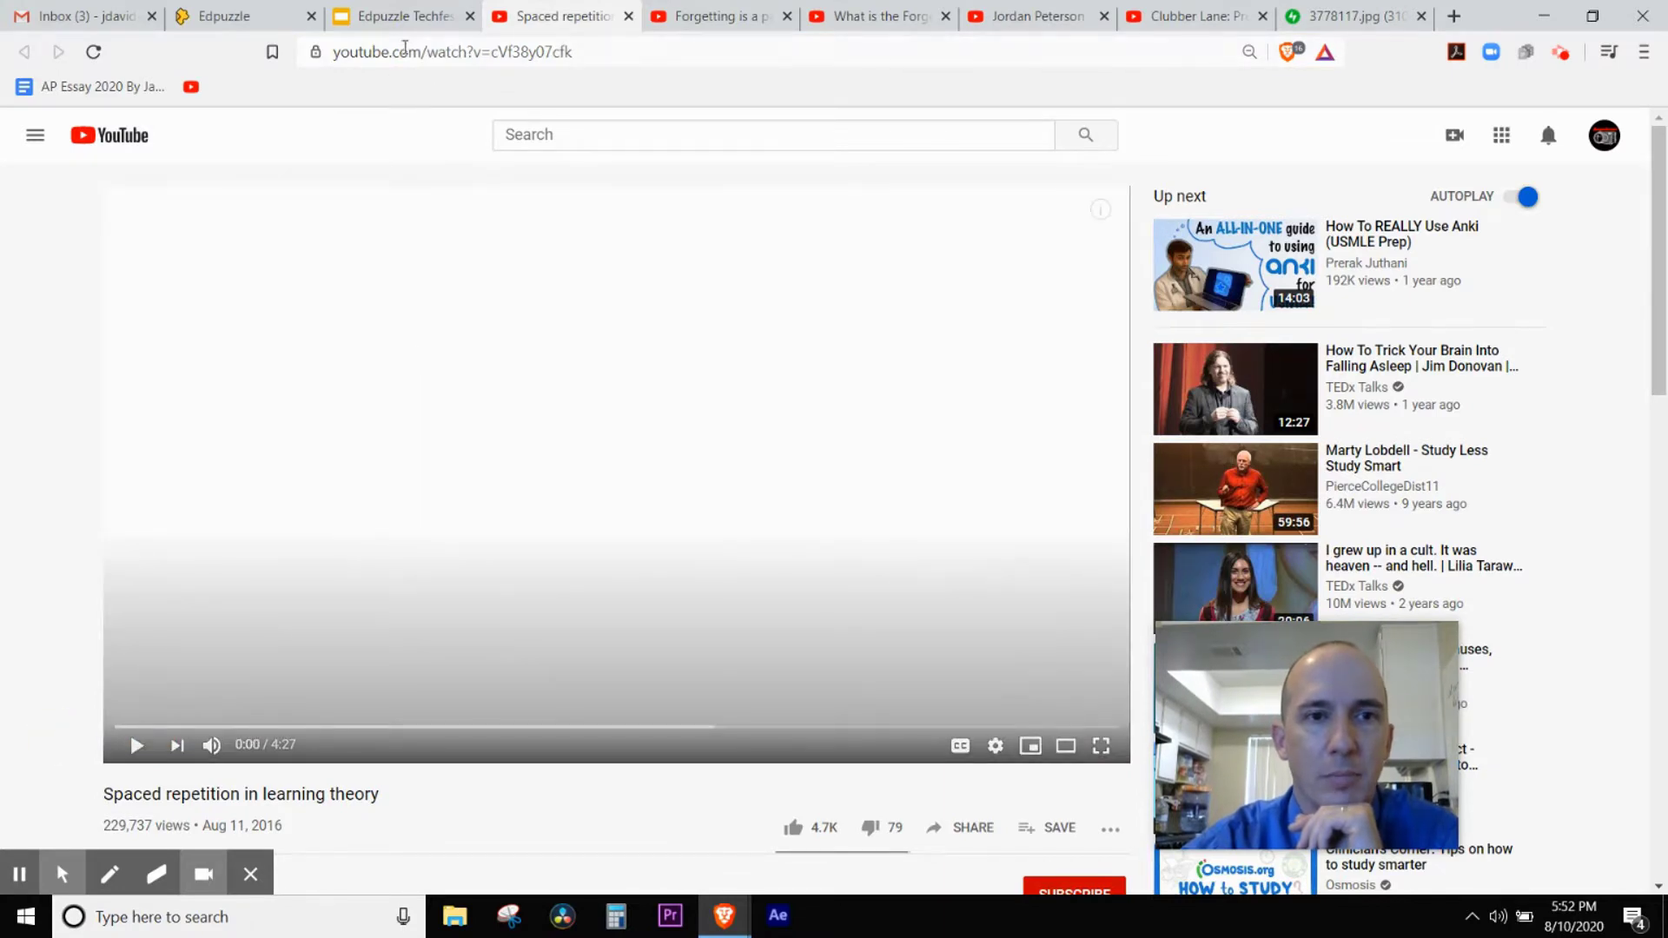
{"action": "left_click", "coordinate": [405, 51]}
{"action": "right_click", "coordinate": [404, 50]}
{"action": "left_click", "coordinate": [463, 166]}
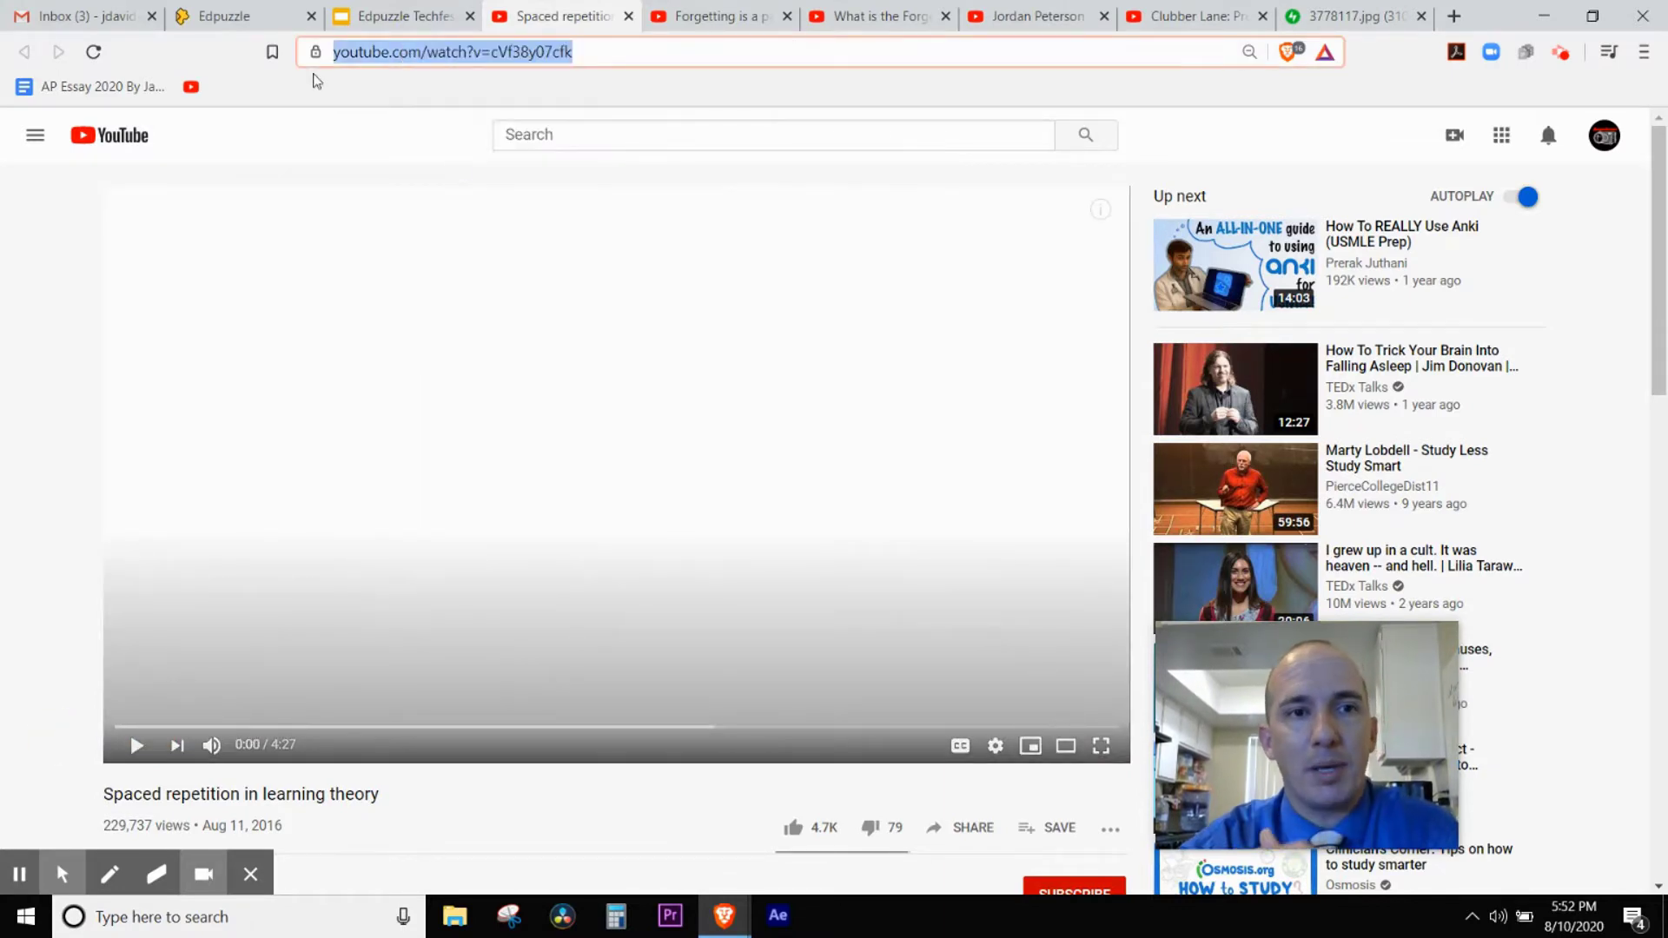
- Switch to Edpuzzle and search the content for the copied YouTube URL in place of "Argumentative writing"
{"action": "left_click", "coordinate": [223, 8]}
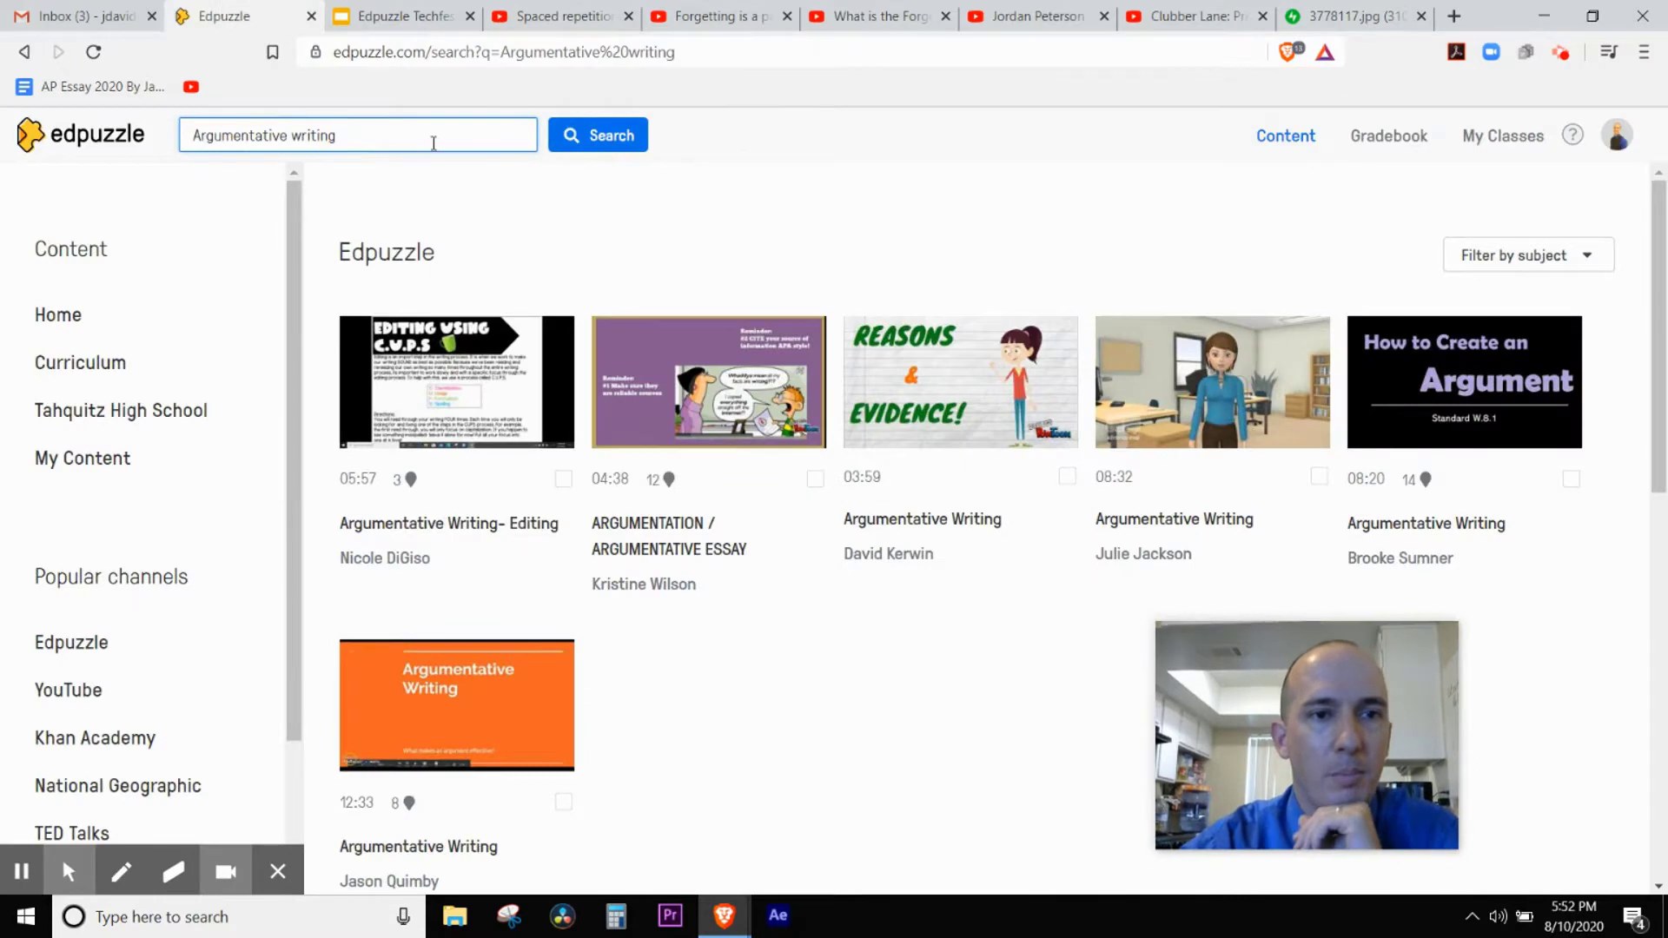
{"action": "triple_click", "coordinate": [433, 143]}
{"action": "key", "text": "BackSpace"}
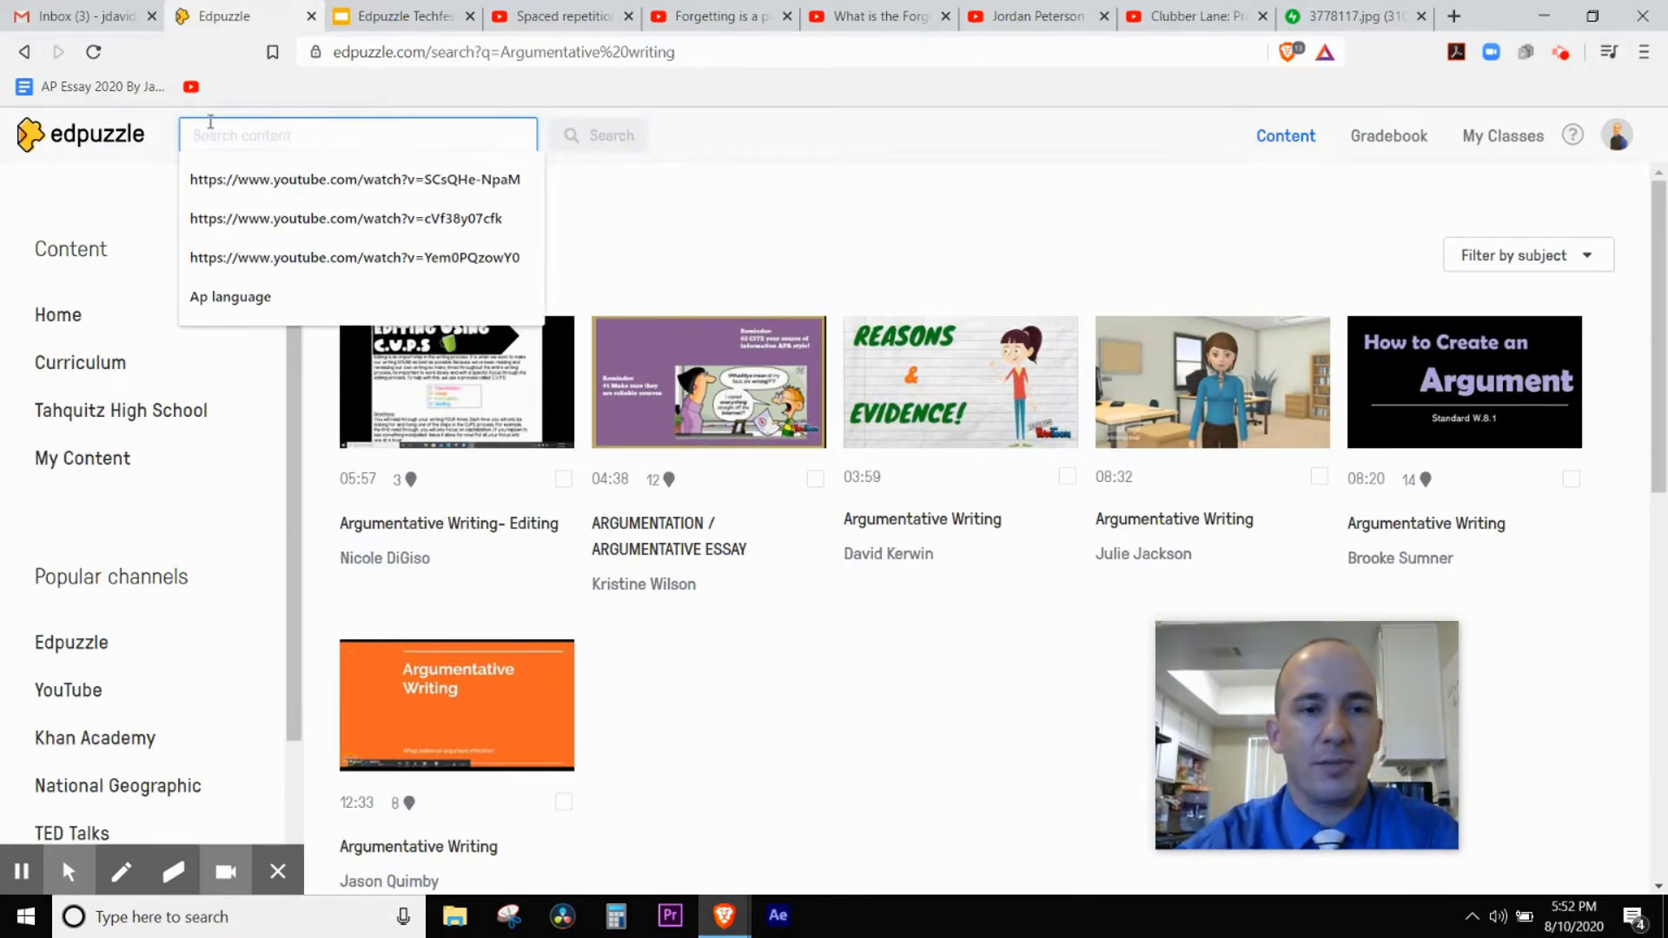
{"action": "key", "text": "ctrl+v"}
{"action": "left_click", "coordinate": [577, 142]}
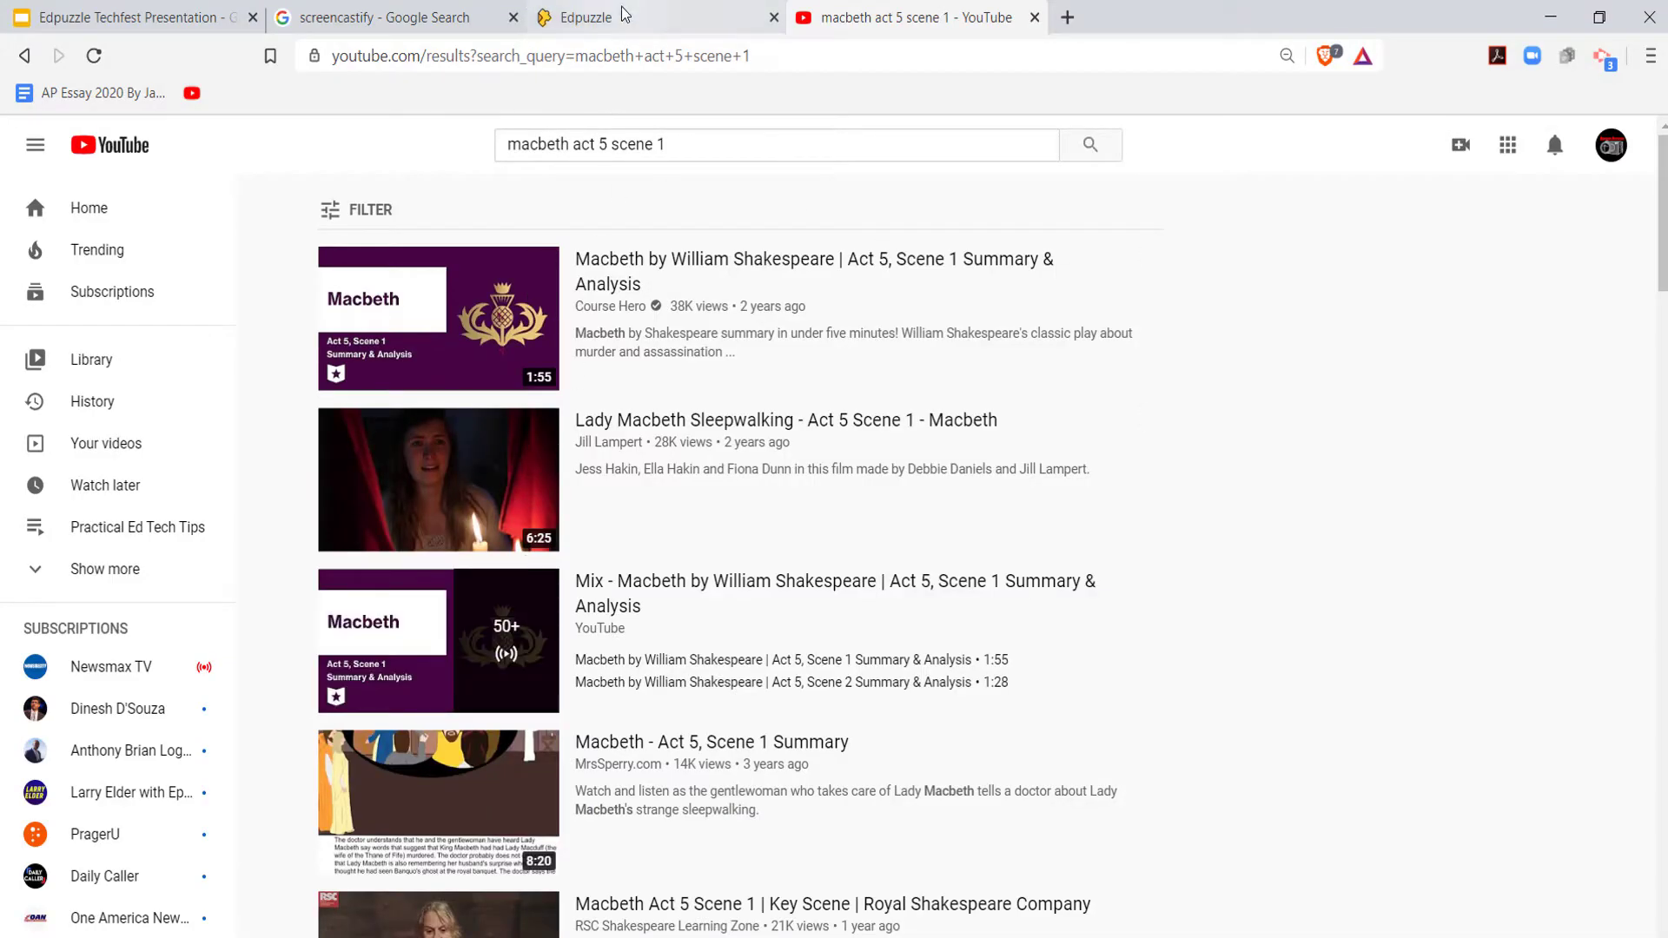
- Search Edpuzzle's own channel for "why you should read Macbeth" and copy the first result, "Why should you read "Macbeth"?"
{"action": "left_click", "coordinate": [651, 19]}
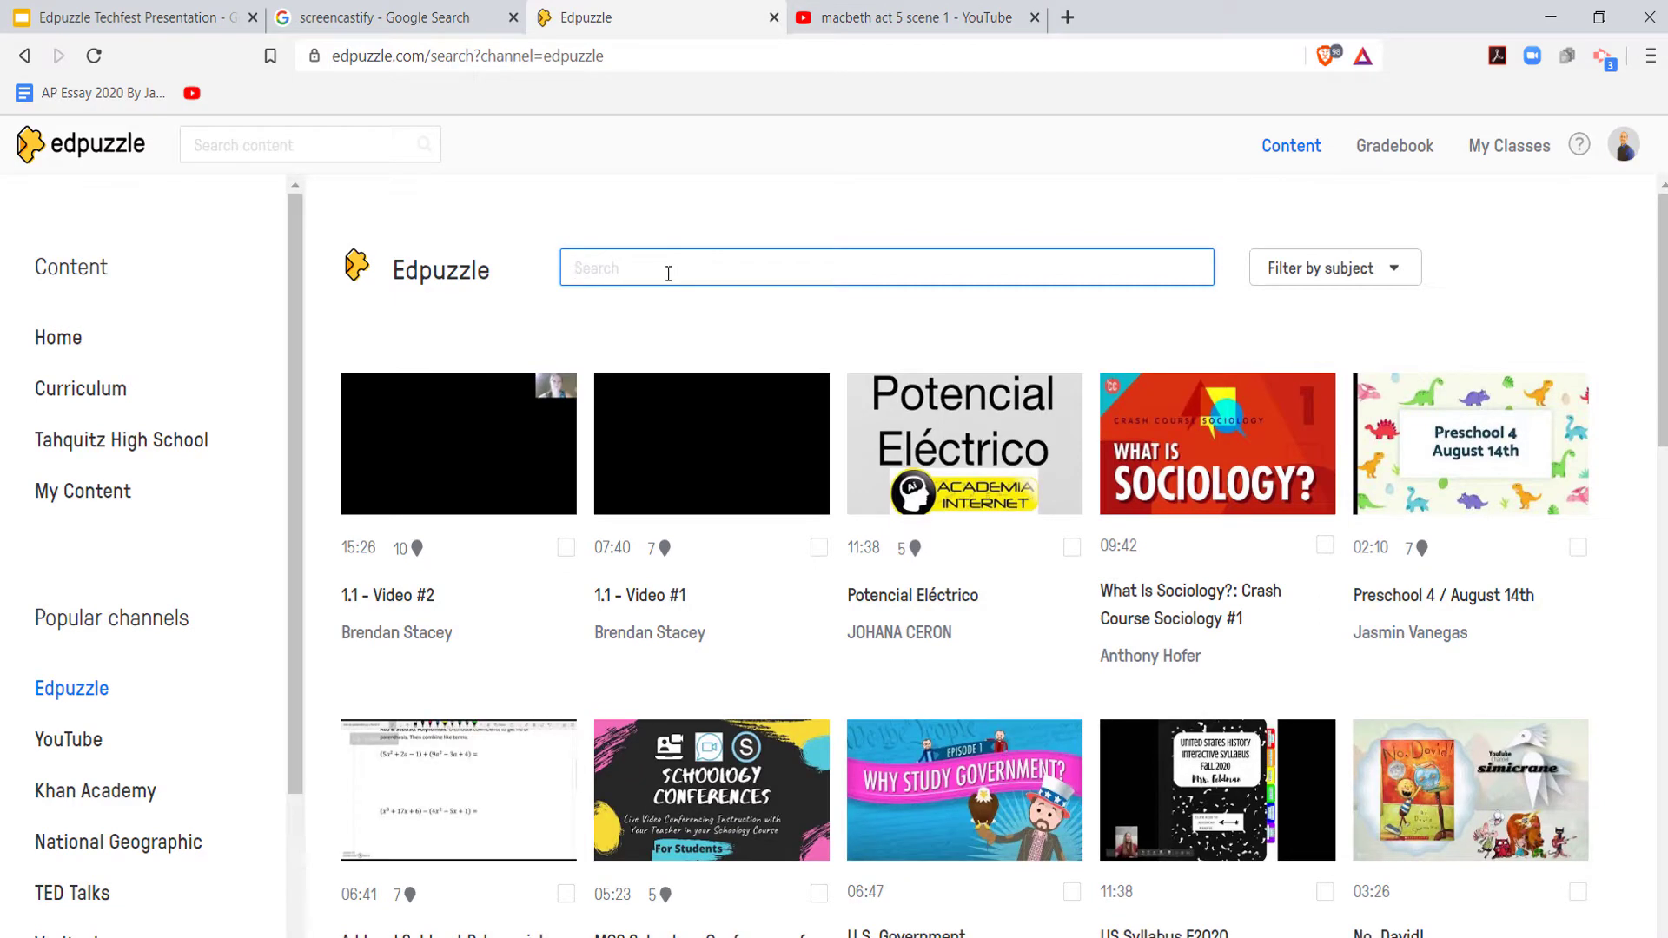
{"action": "key", "text": "ctrl+v"}
{"action": "key", "text": "Return"}
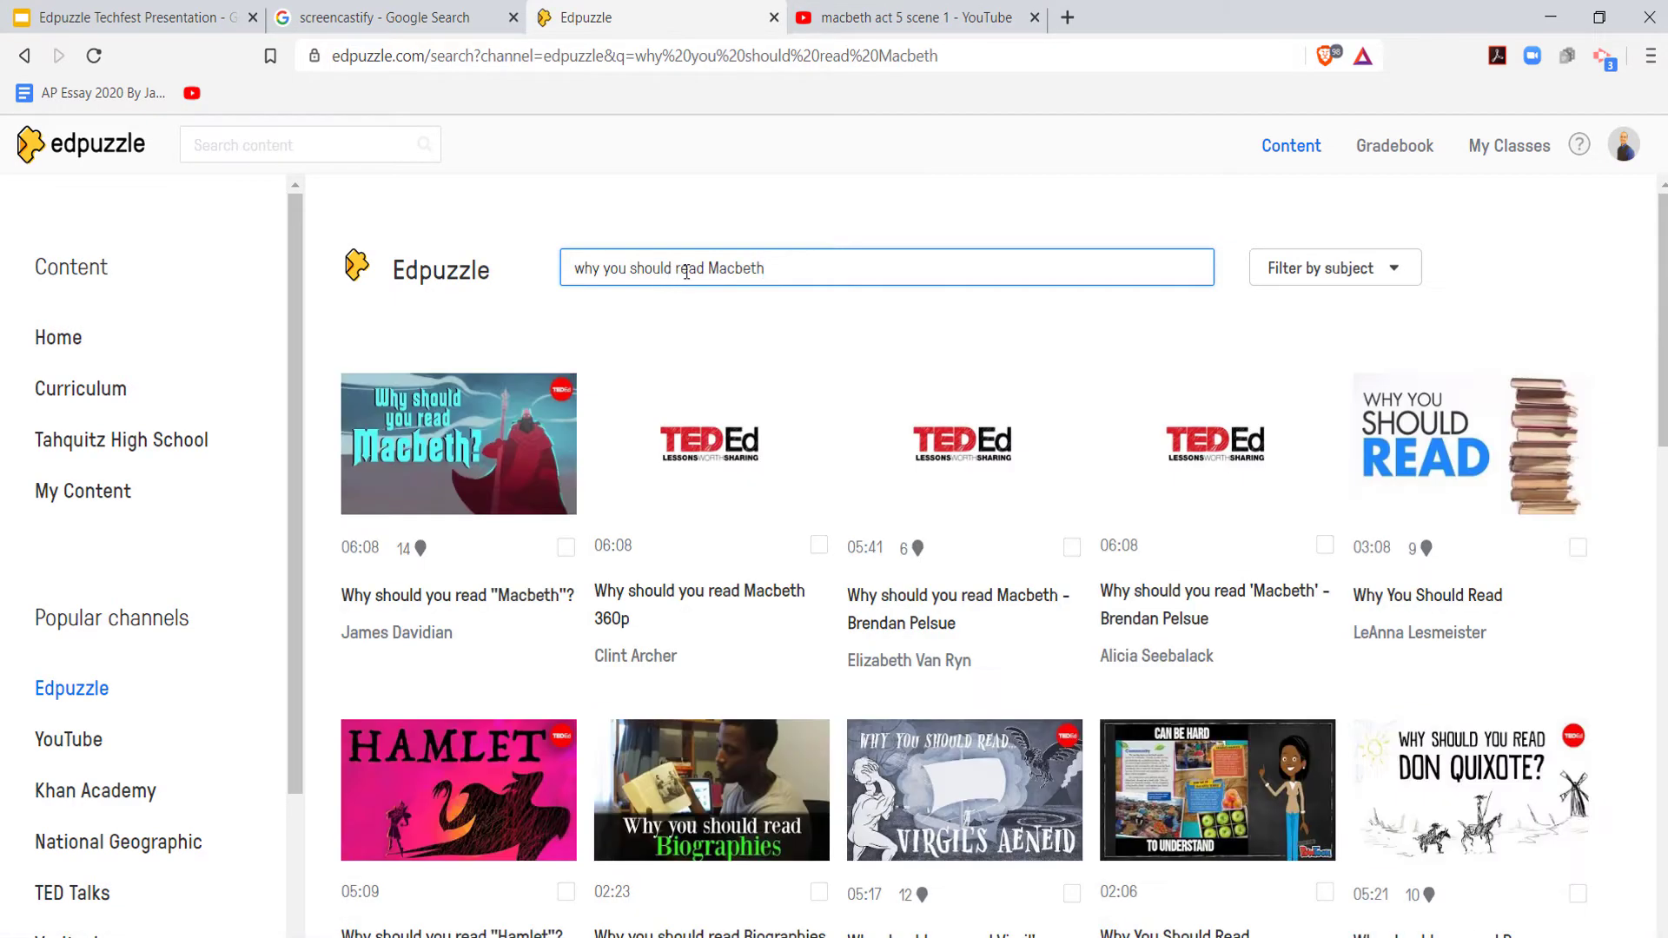
{"action": "left_click", "coordinate": [564, 550]}
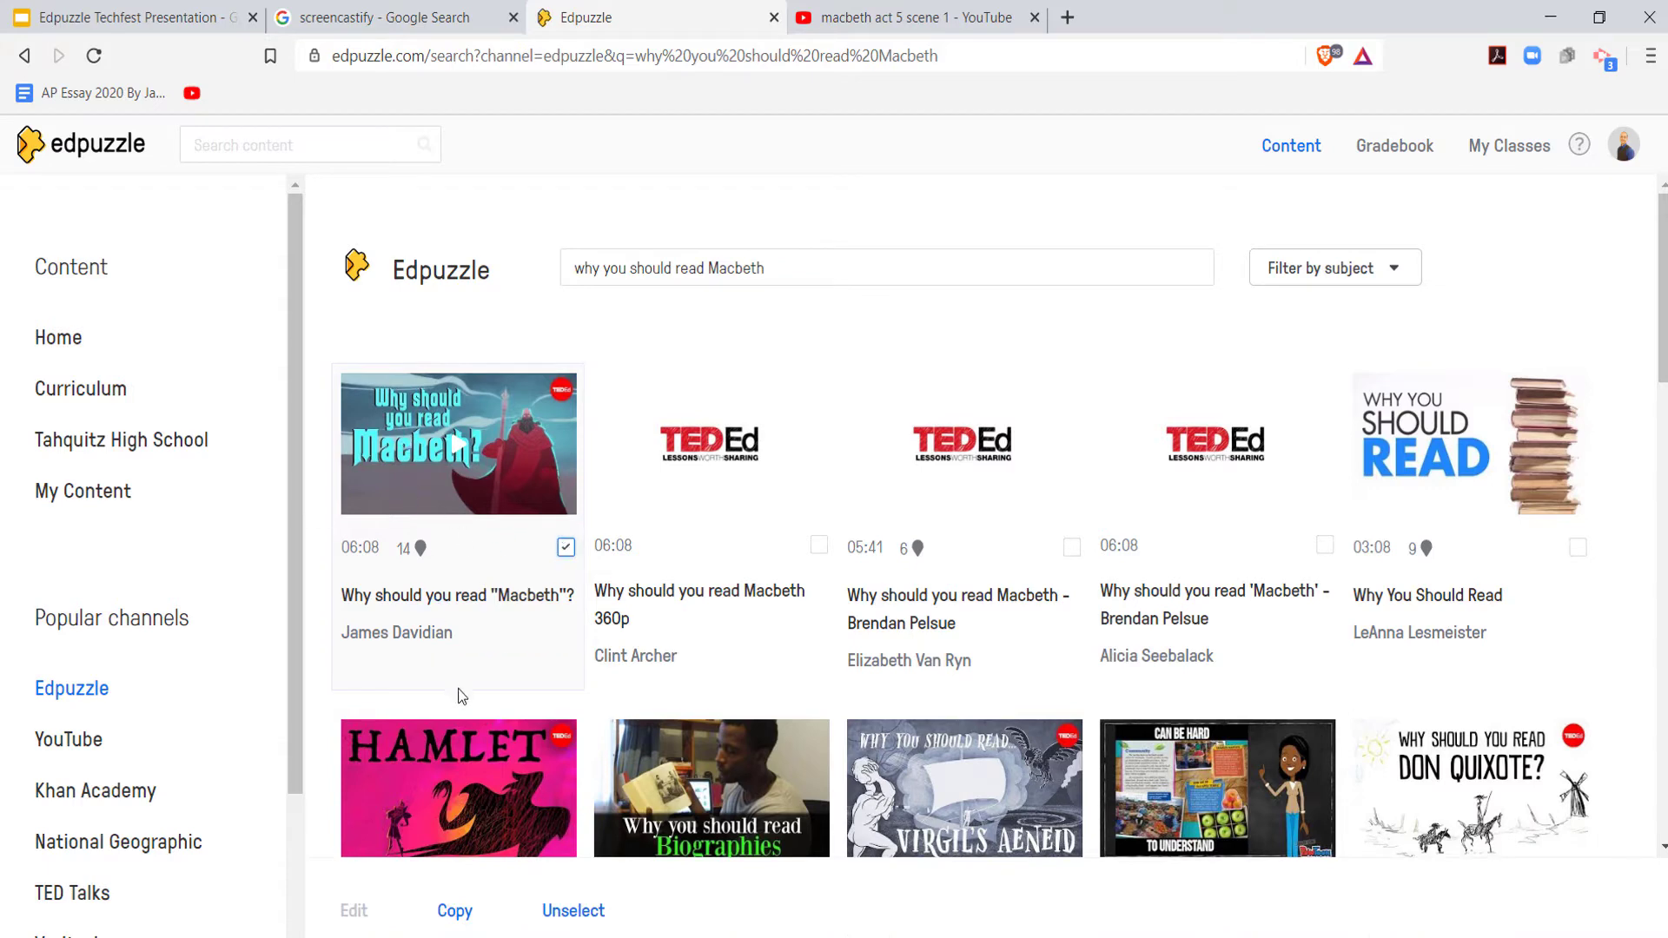
{"action": "left_click", "coordinate": [453, 912]}
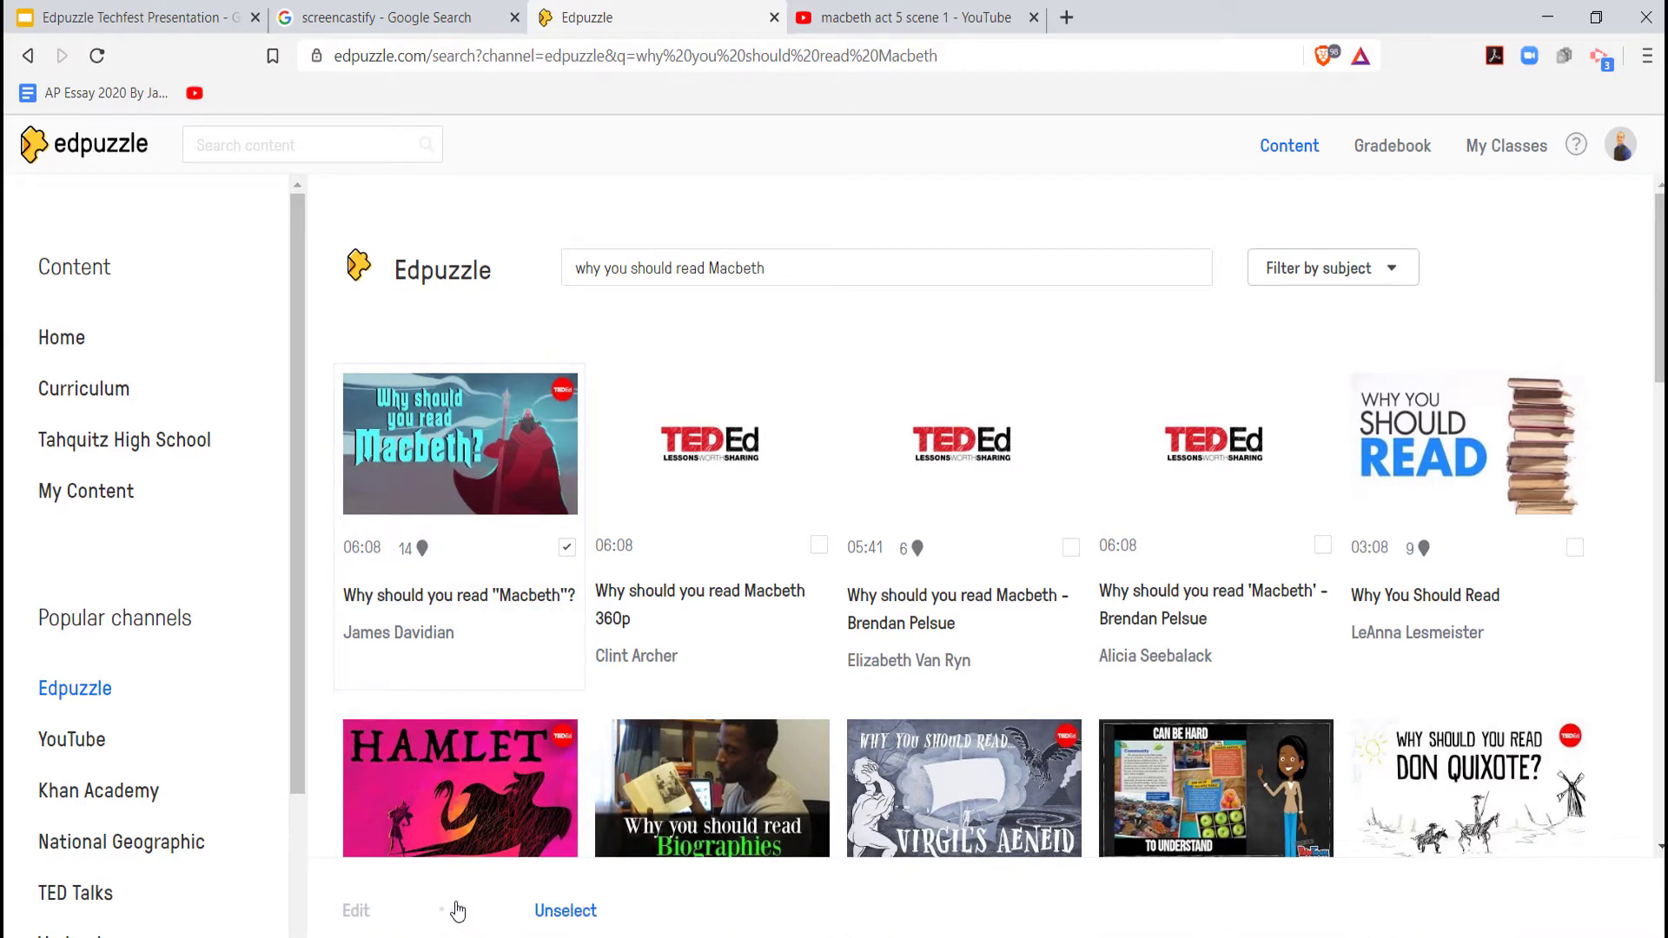
- View the copied Macbeth video and open it for editing in its question editor
{"action": "left_click", "coordinate": [87, 893]}
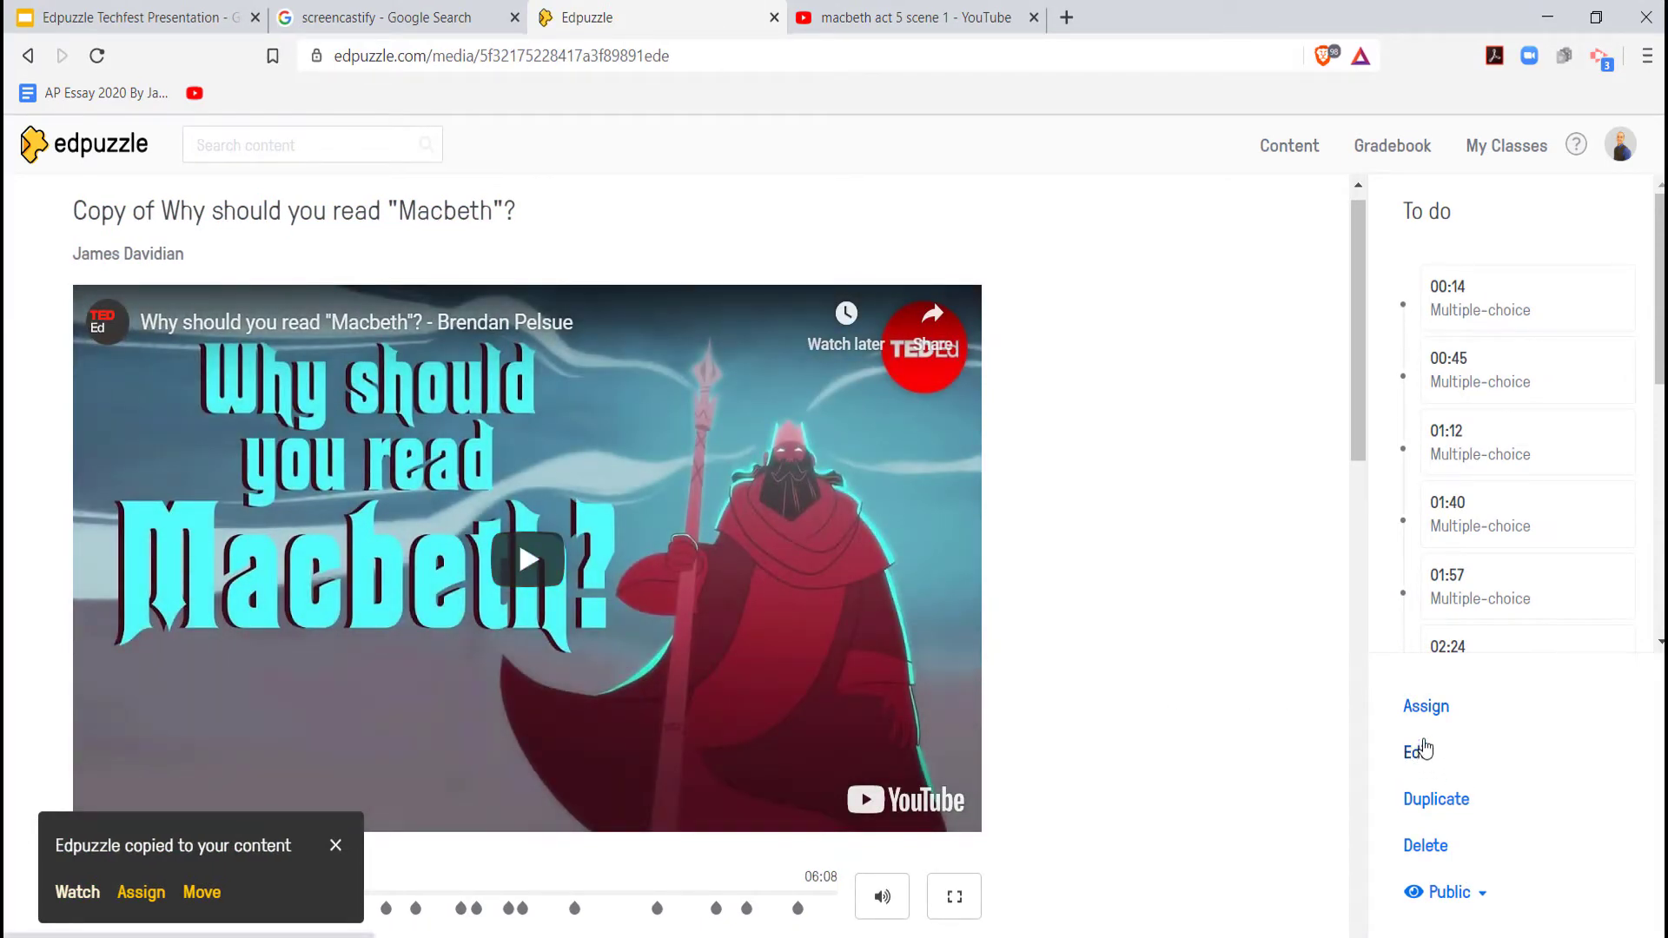
{"action": "left_click", "coordinate": [1422, 750]}
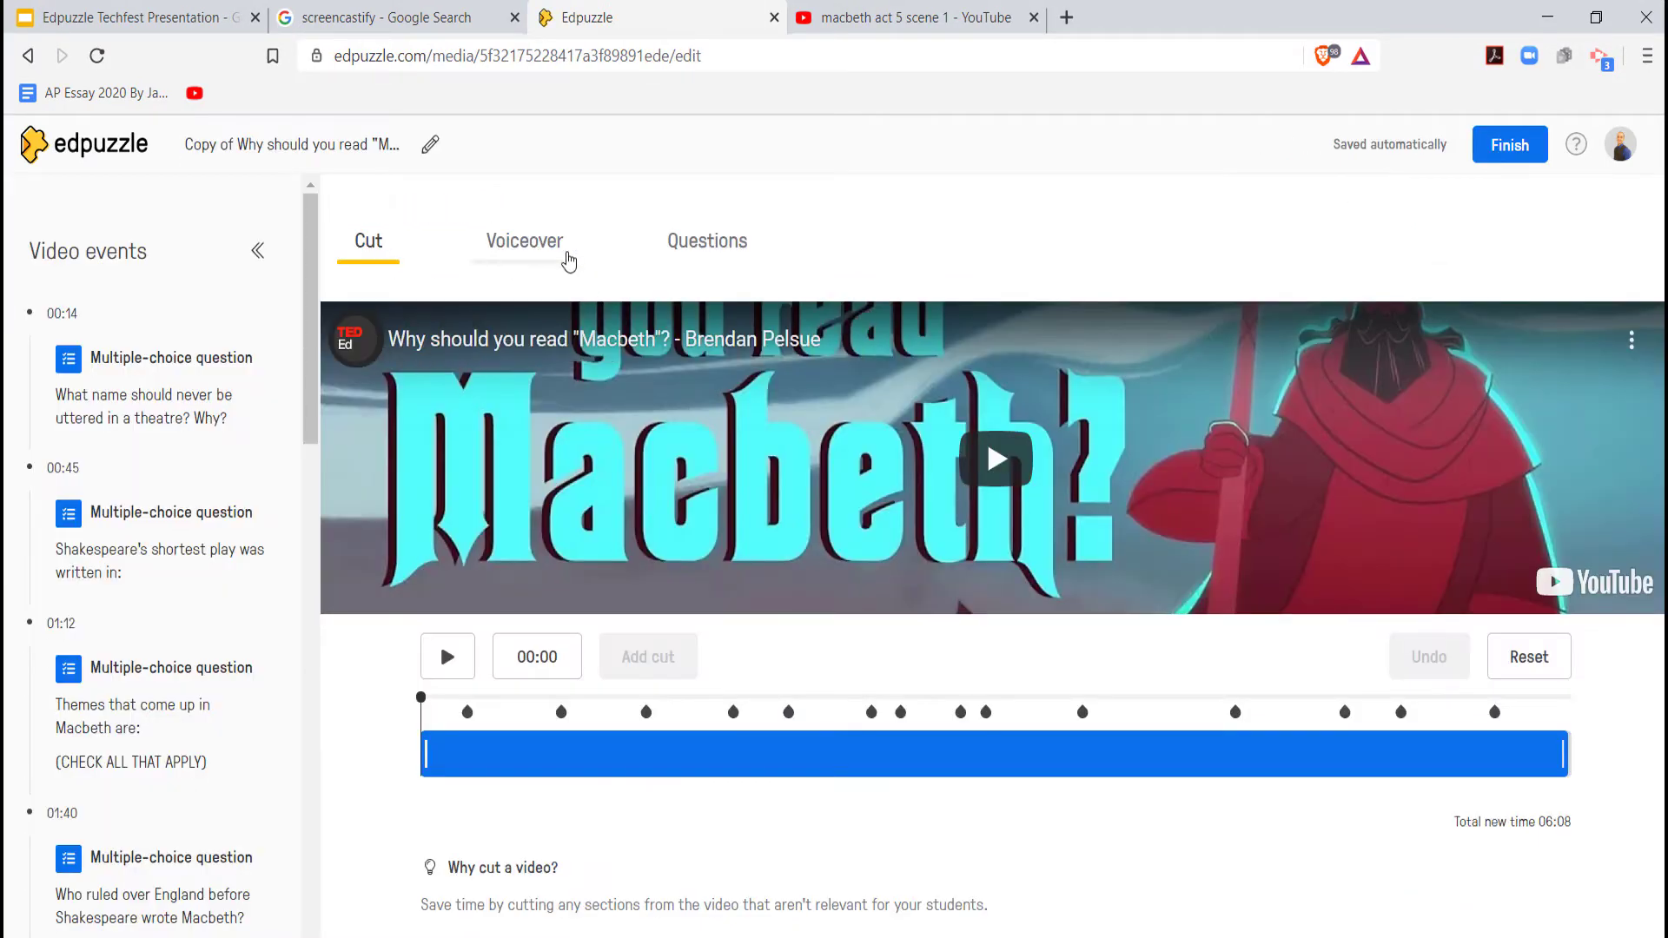
{"action": "left_click", "coordinate": [707, 243]}
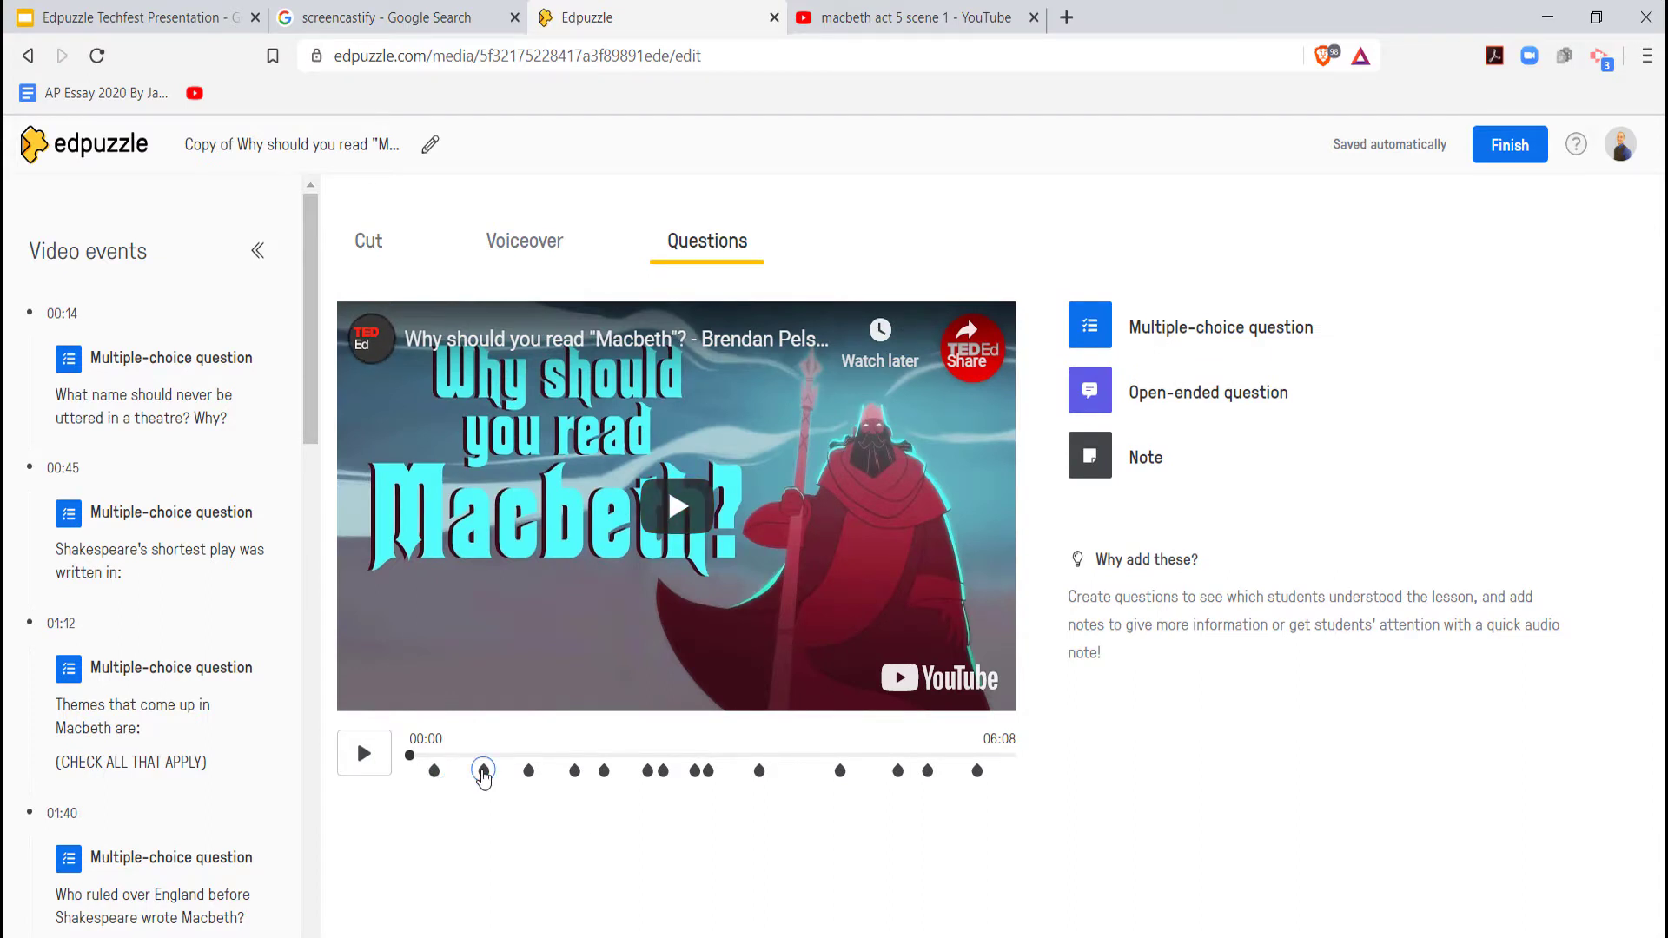
- Edit the 00:45 multiple-choice question so its text starts with "William" before "Shakespeare's shortest play was written in:"
{"action": "left_click", "coordinate": [483, 771]}
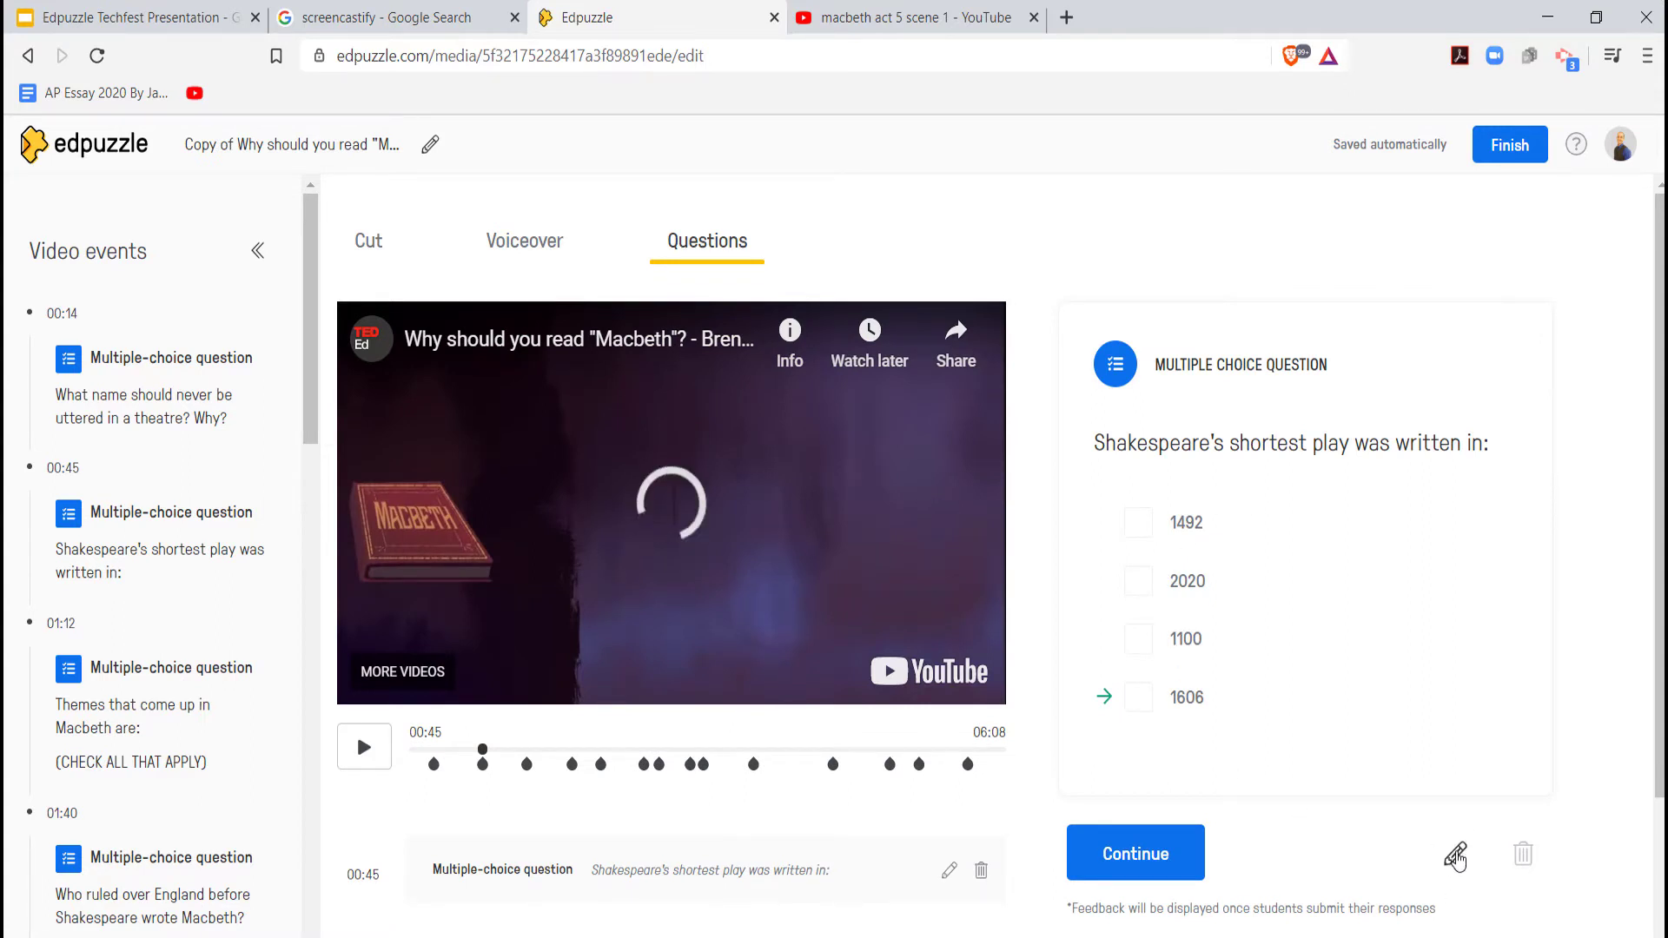
{"action": "left_click", "coordinate": [1456, 855]}
{"action": "scroll", "coordinate": [1076, 231], "scroll_direction": "down", "scroll_amount": 3}
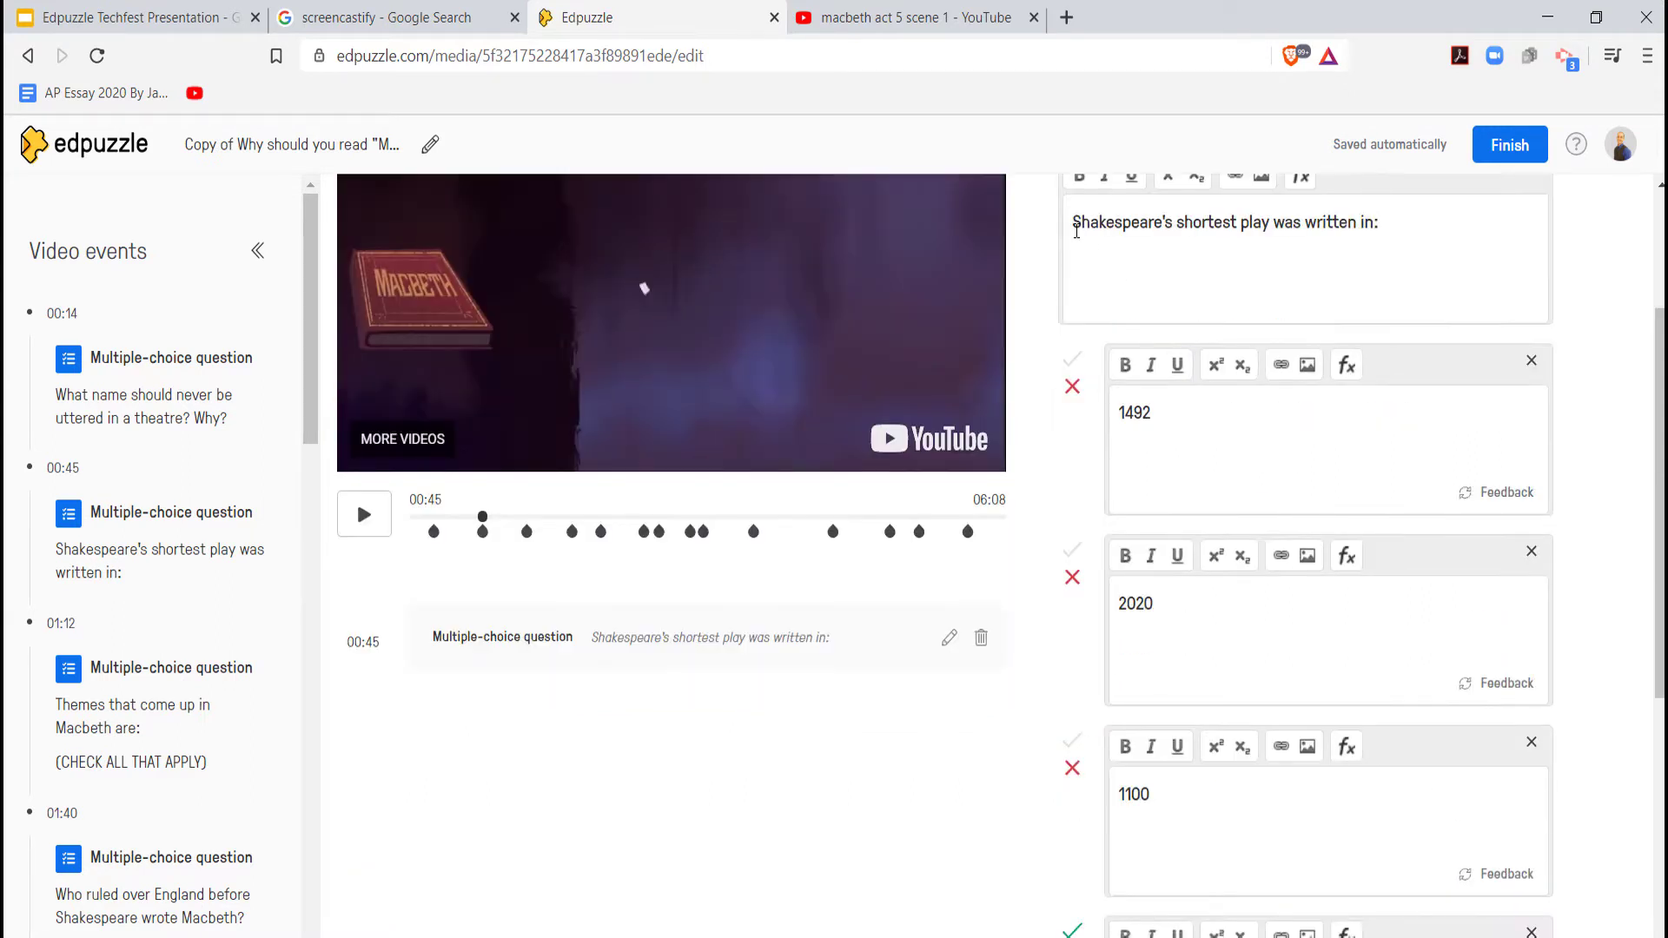
{"action": "left_click", "coordinate": [1074, 224]}
{"action": "type", "text": "Will"}
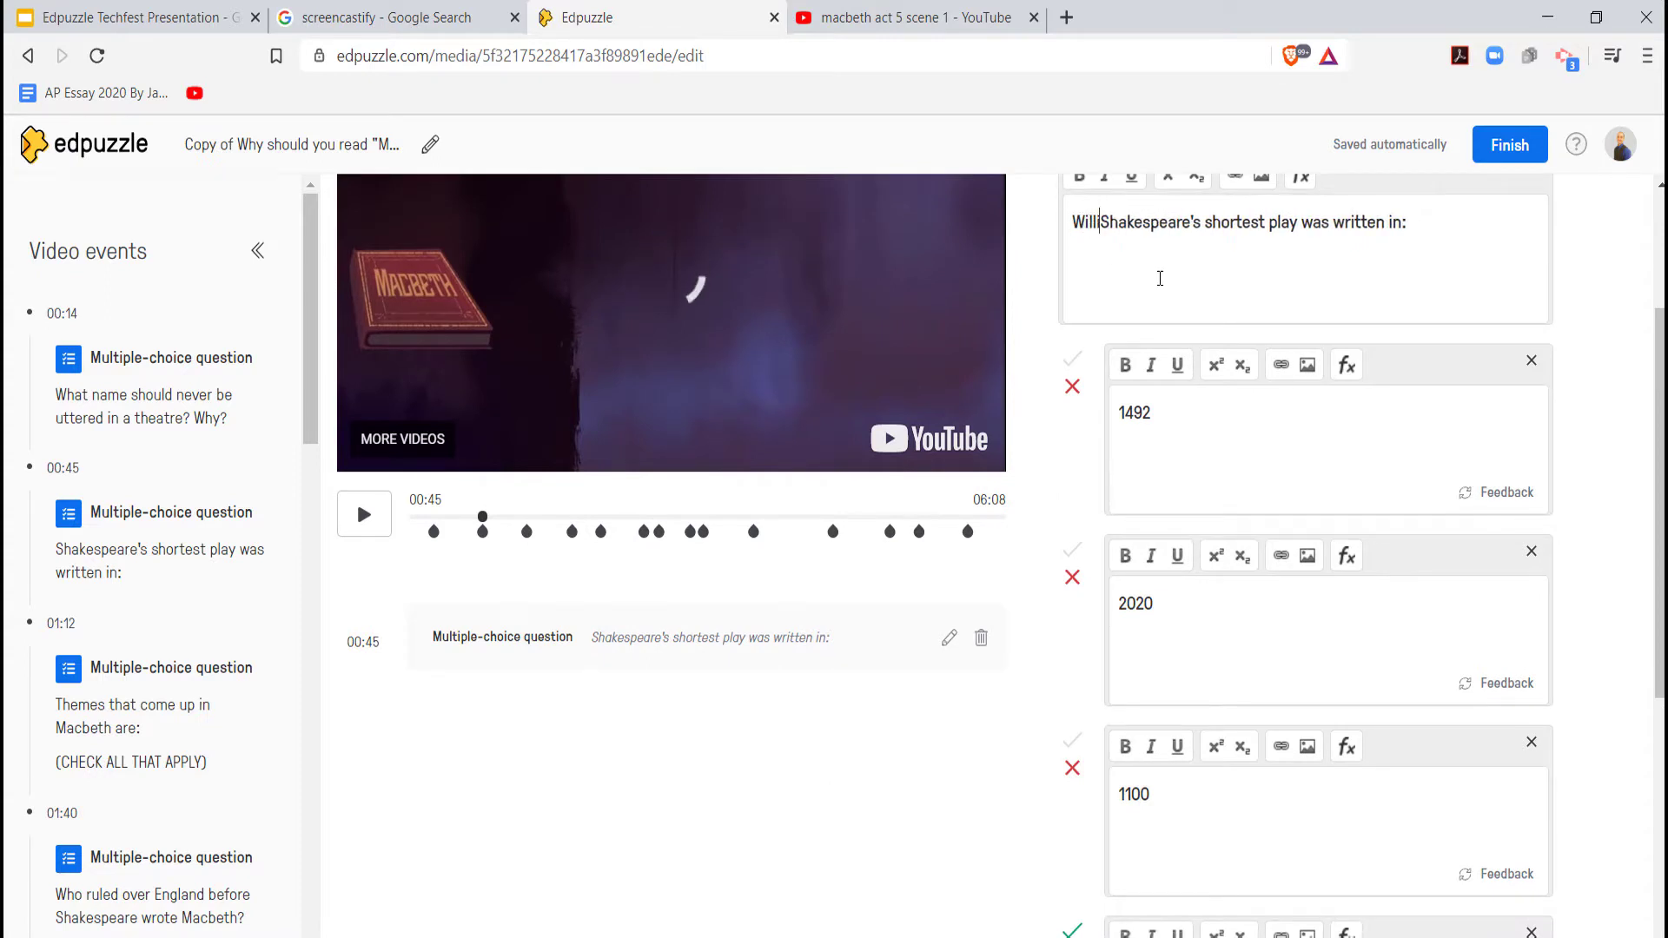
{"action": "type", "text": "iam"}
{"action": "scroll", "coordinate": [1133, 349], "scroll_direction": "up", "scroll_amount": 1}
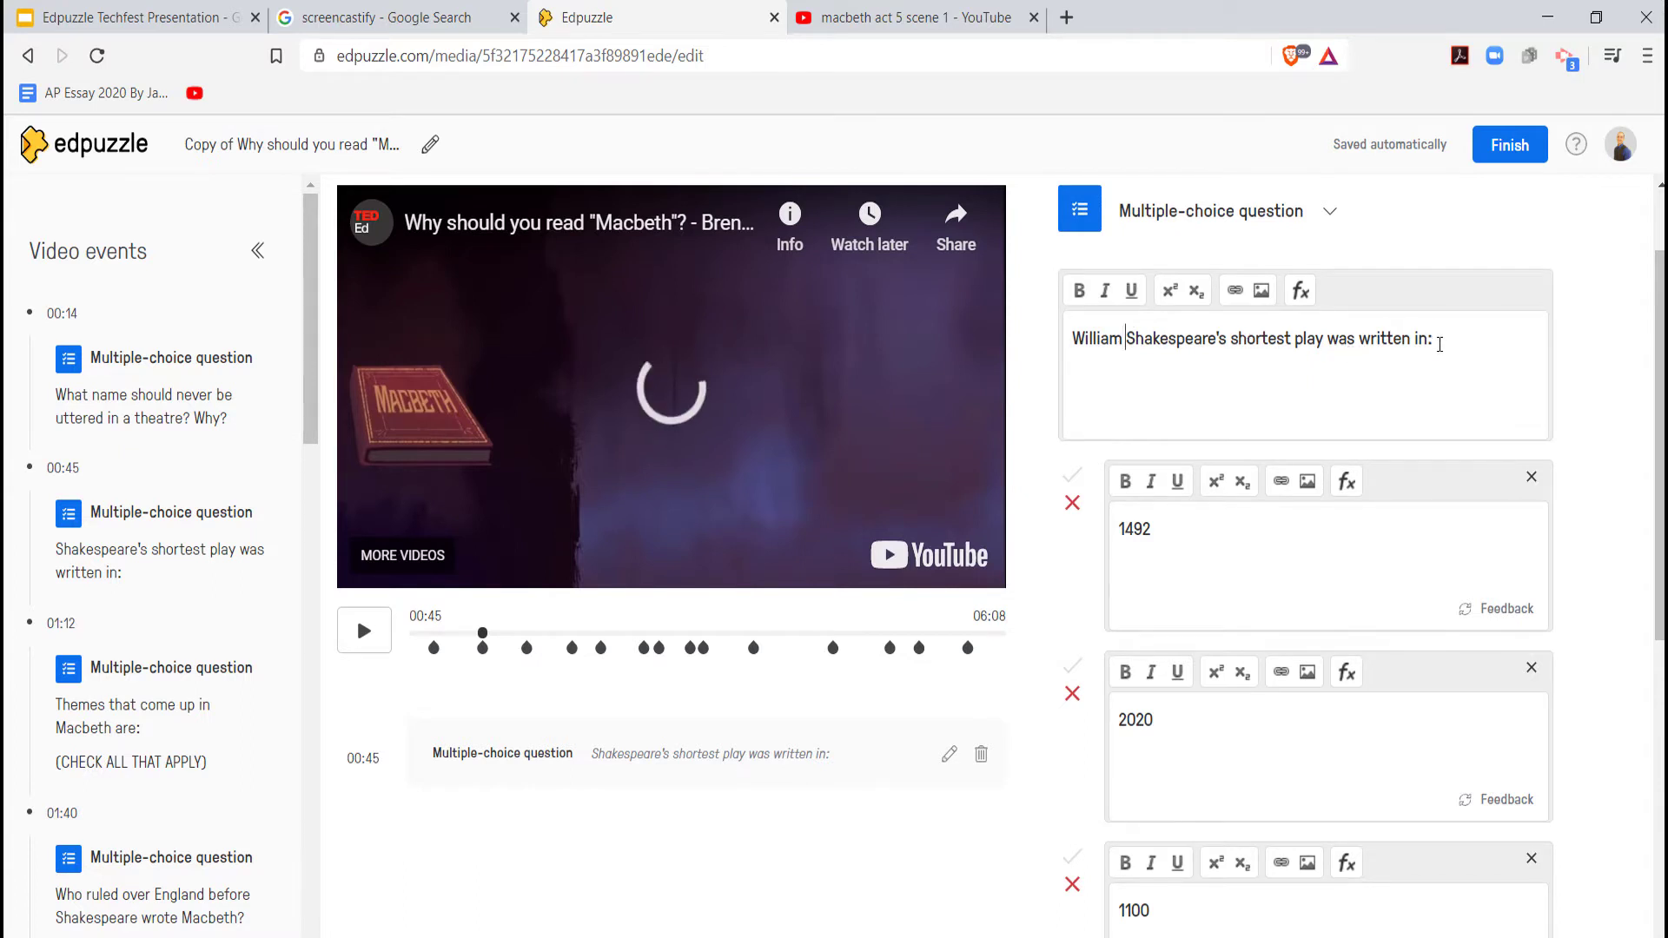
{"action": "left_click_drag", "start_coordinate": [1439, 344], "coordinate": [1409, 340]}
- Add another answer choice "2020" below 1606 and save the question
{"action": "scroll", "coordinate": [1151, 651], "scroll_direction": "down", "scroll_amount": 6}
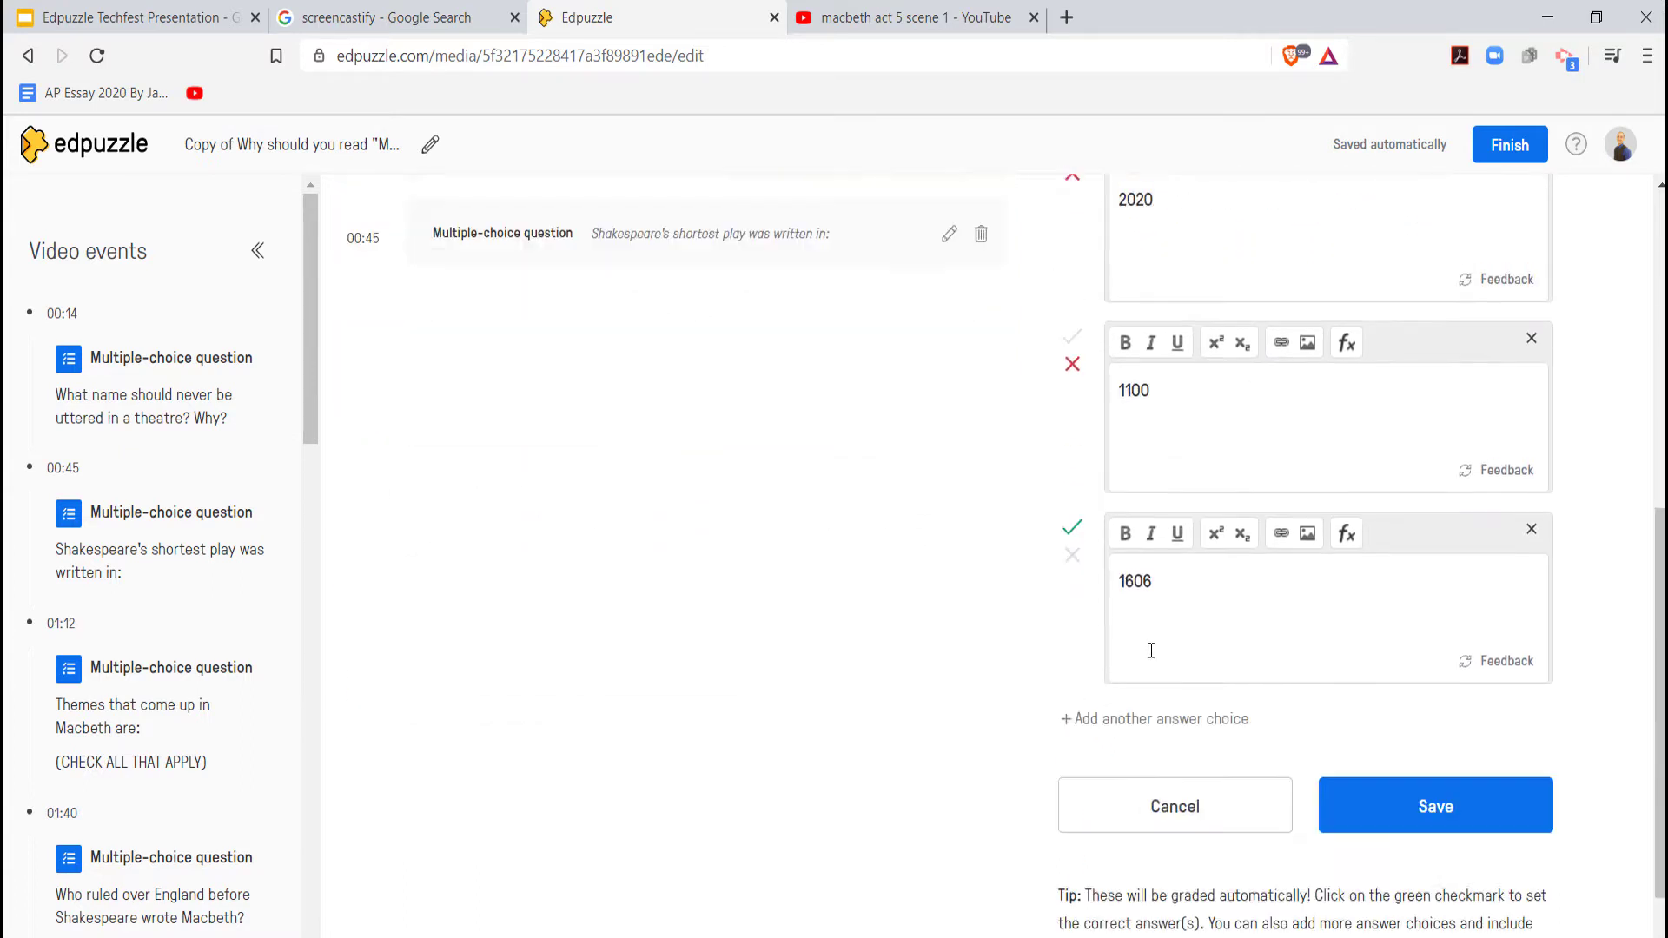
{"action": "scroll", "coordinate": [1151, 651], "scroll_direction": "down", "scroll_amount": 1}
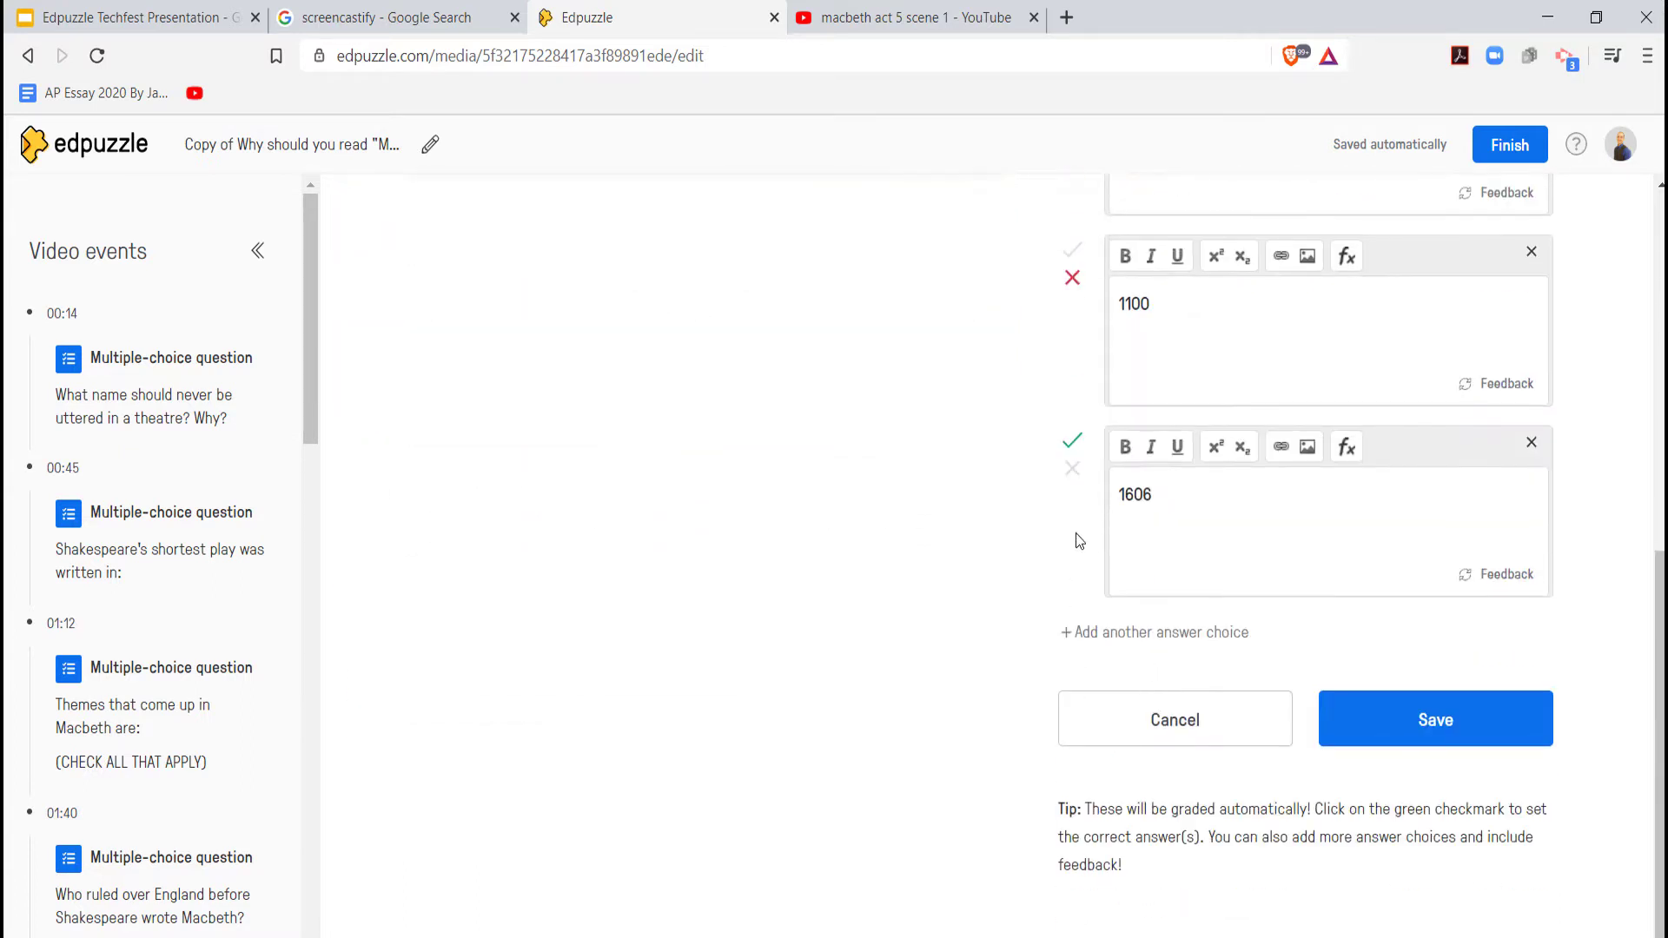
{"action": "left_click", "coordinate": [1071, 634]}
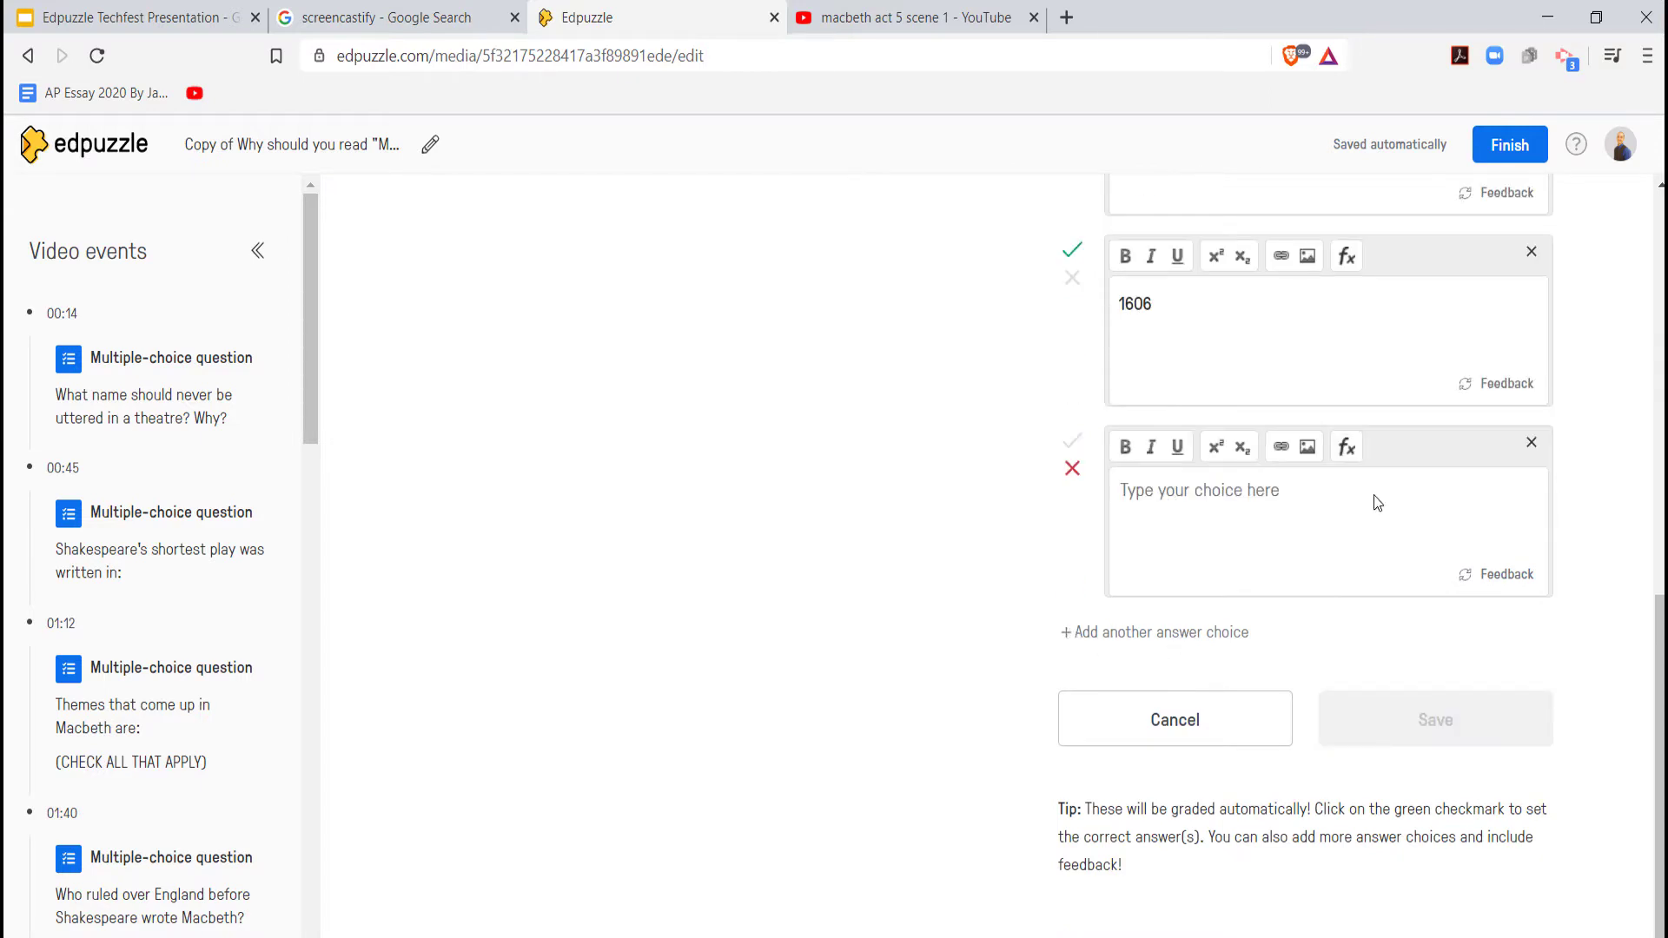
{"action": "type", "text": "2020"}
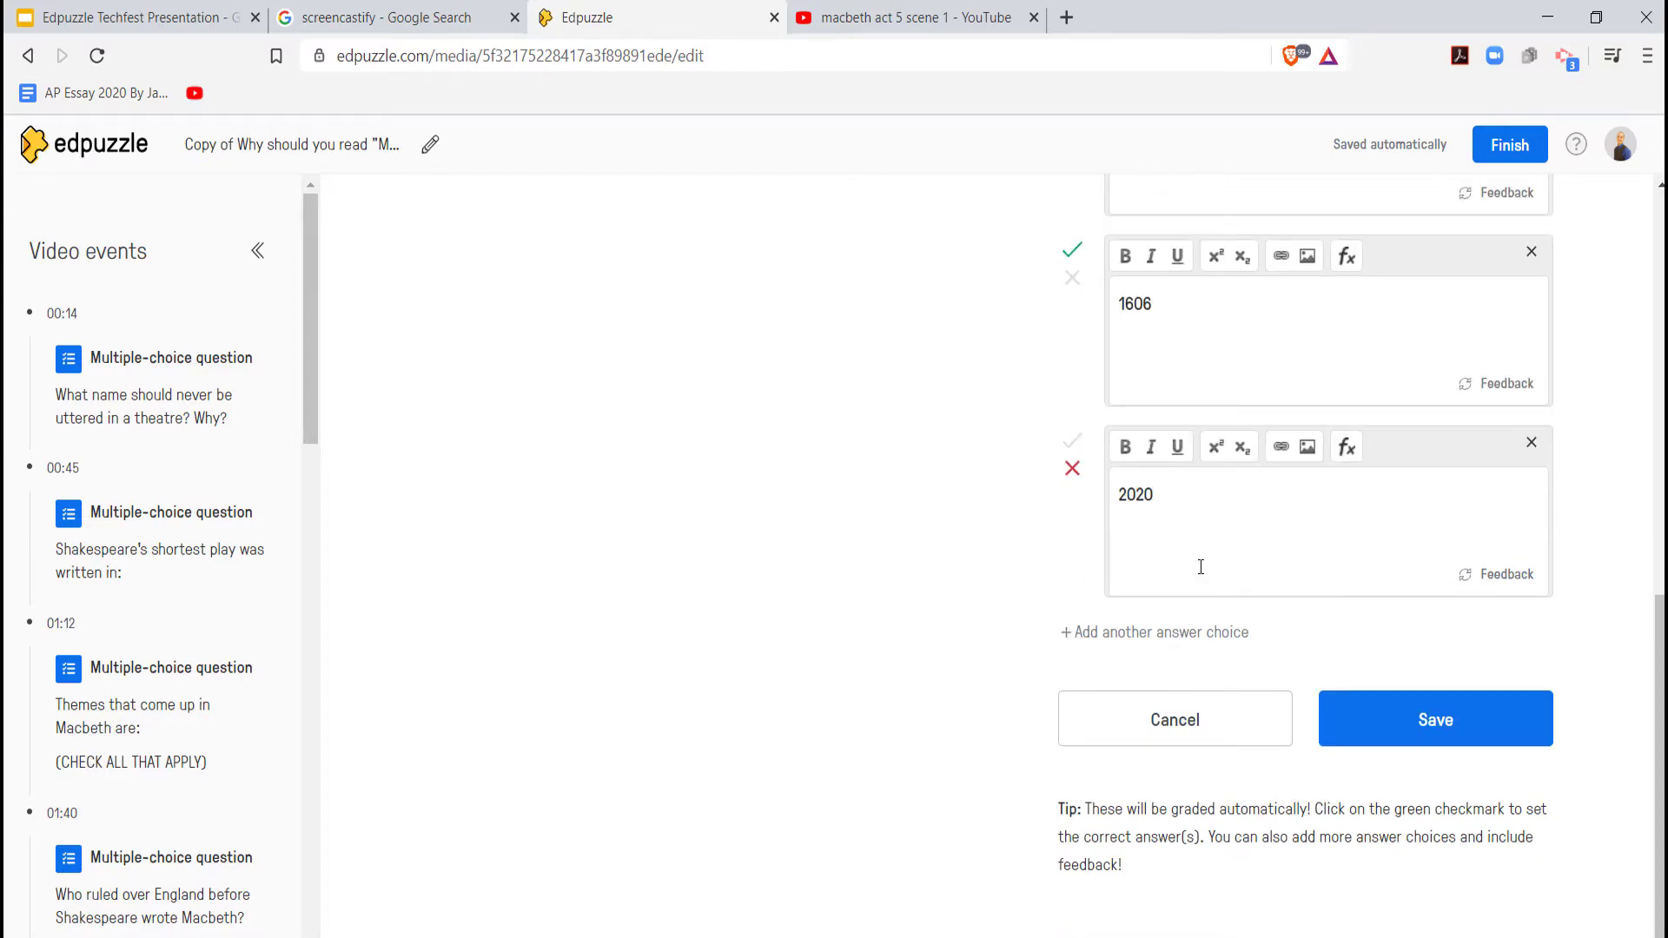
{"action": "scroll", "coordinate": [1039, 358], "scroll_direction": "up", "scroll_amount": 4}
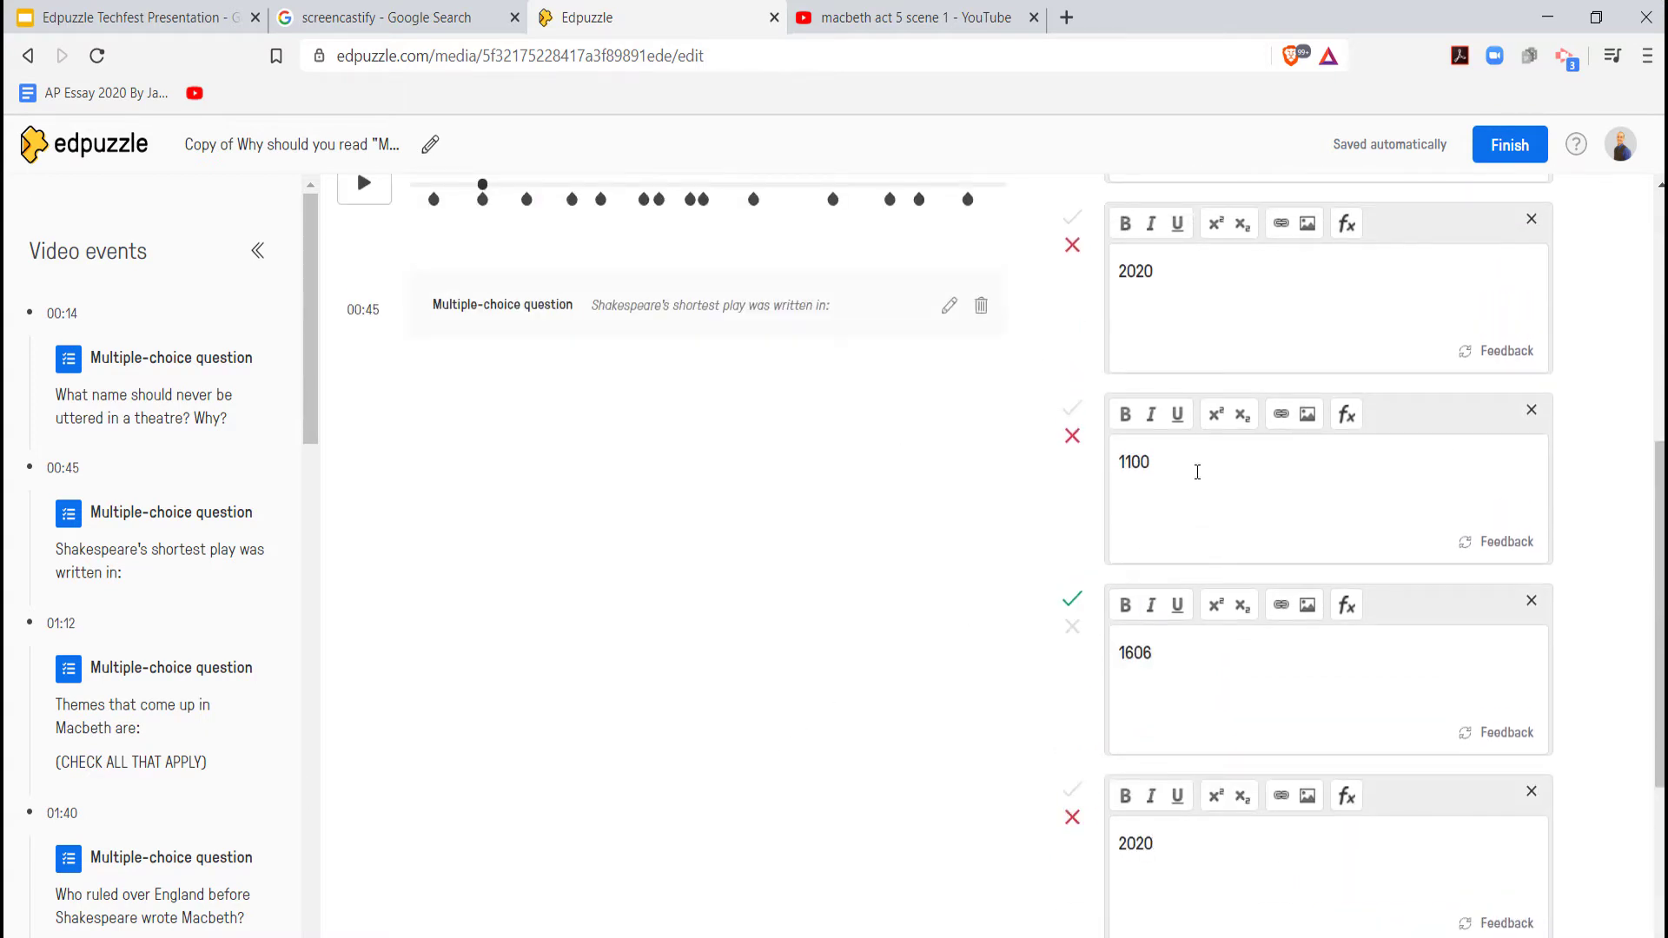
{"action": "scroll", "coordinate": [1199, 473], "scroll_direction": "down", "scroll_amount": 2}
{"action": "left_click", "coordinate": [1433, 830]}
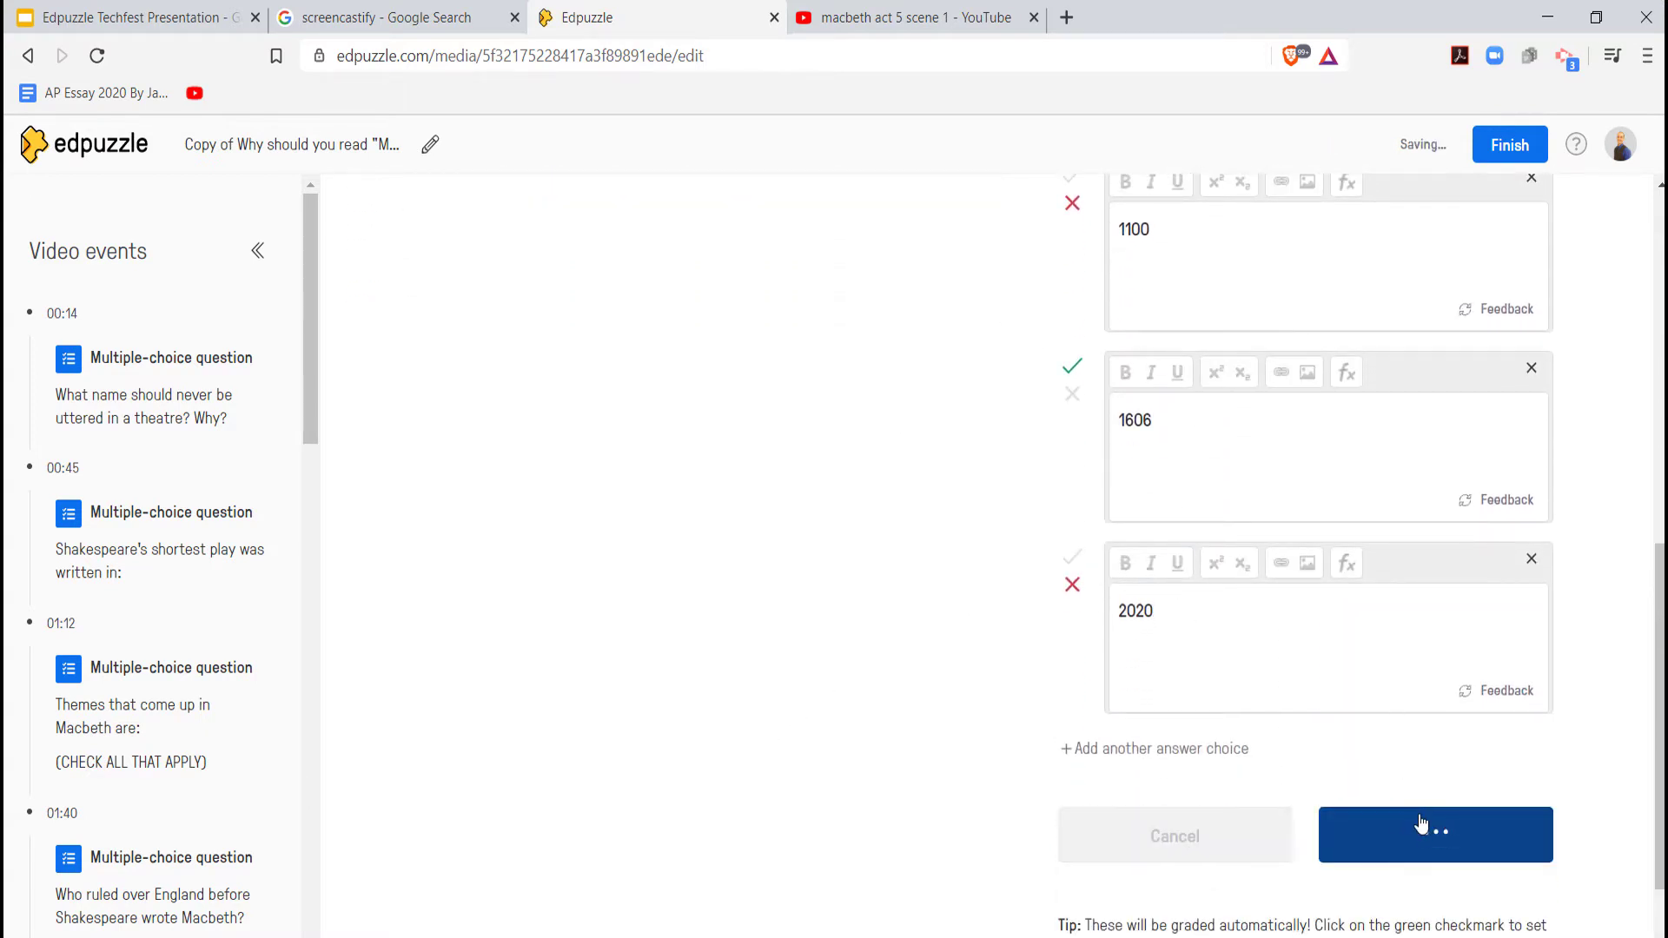
- Review the 01:12 multiple-choice question about the themes in Macbeth and its answer choices
{"action": "scroll", "coordinate": [1186, 432], "scroll_direction": "up", "scroll_amount": 1}
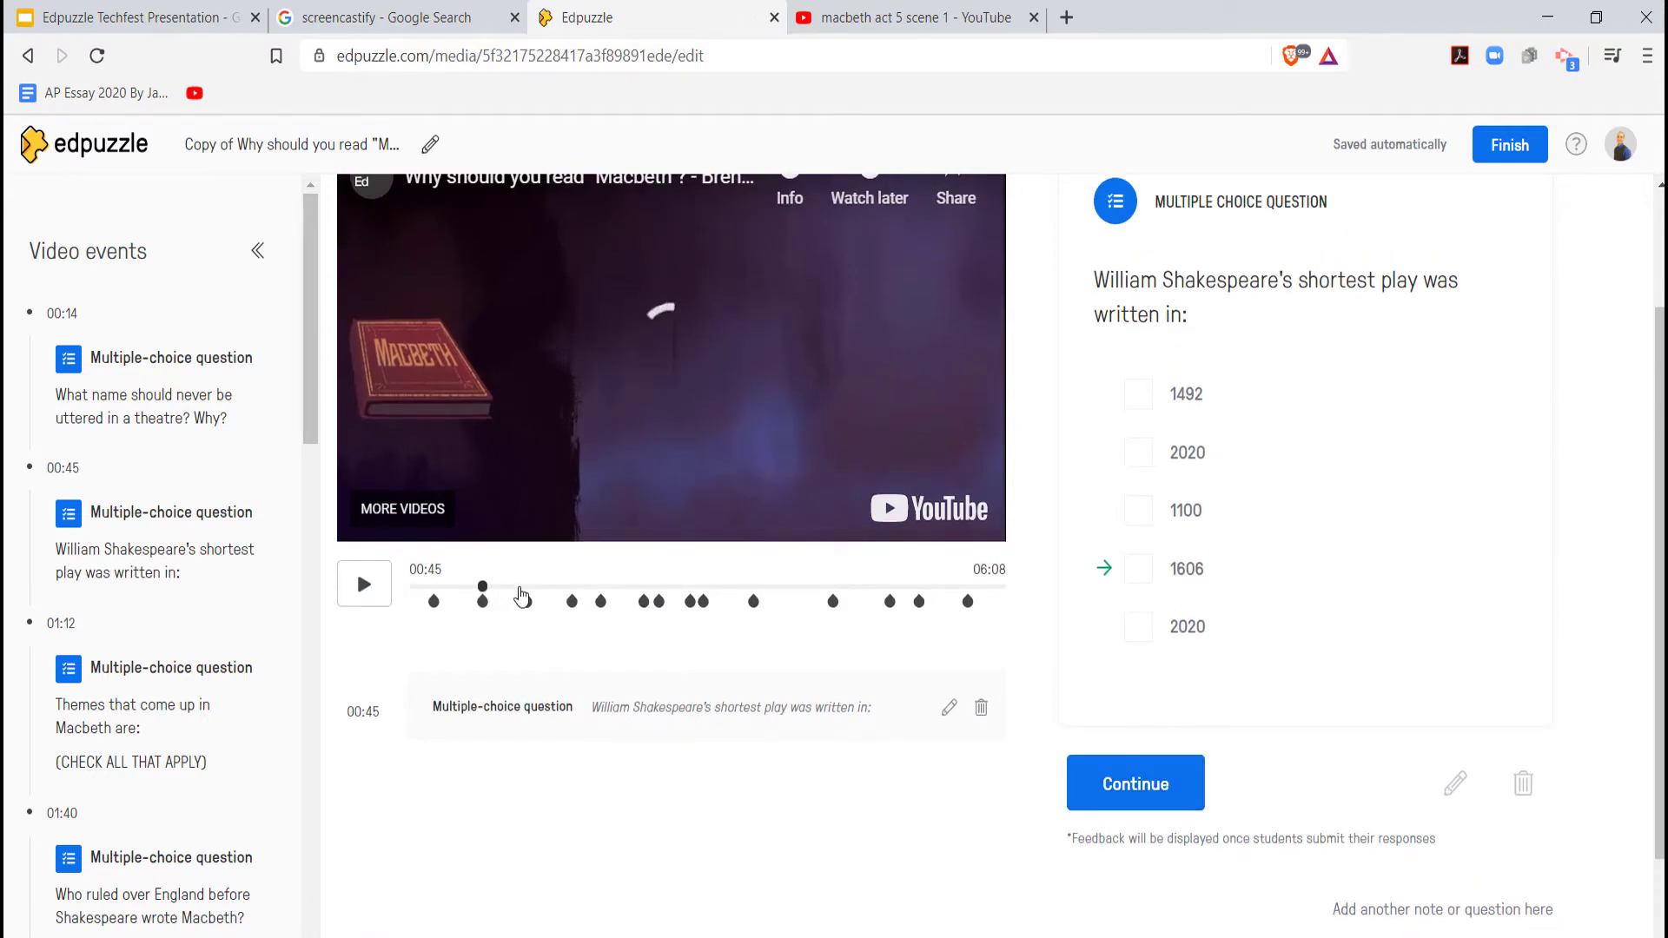
{"action": "left_click", "coordinate": [527, 602]}
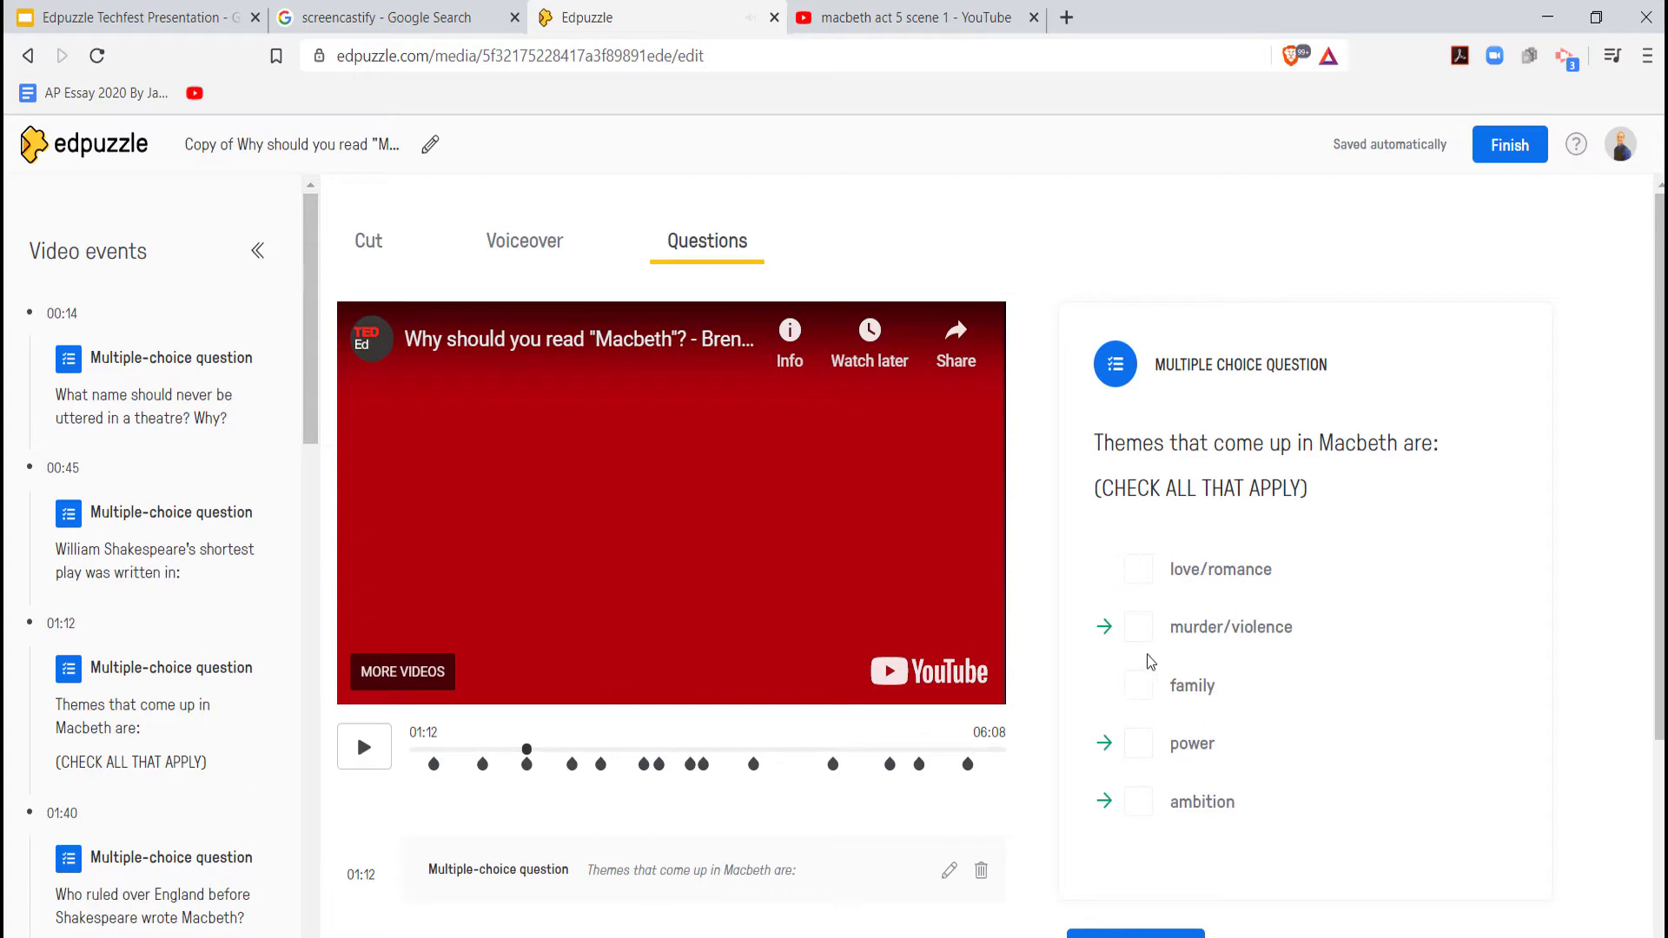
{"action": "scroll", "coordinate": [1151, 529], "scroll_direction": "down", "scroll_amount": 1}
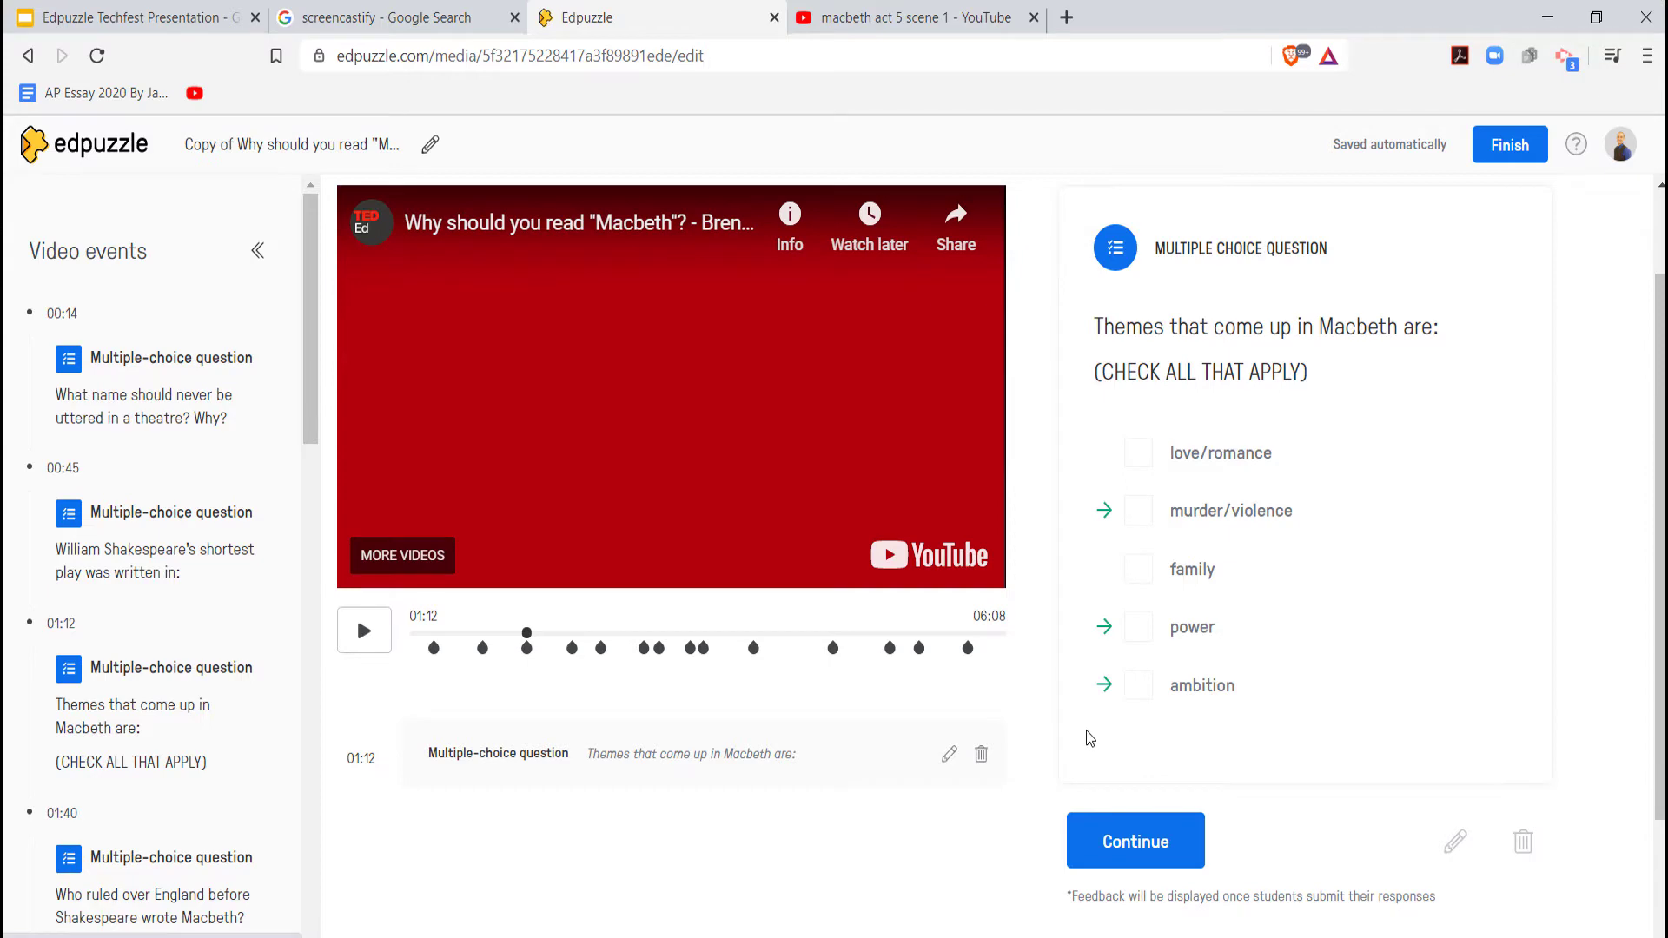
- Finish editing the copied Macbeth video, start assigning it, and select the 4Eng2HONORS class
{"action": "left_click", "coordinate": [1089, 833]}
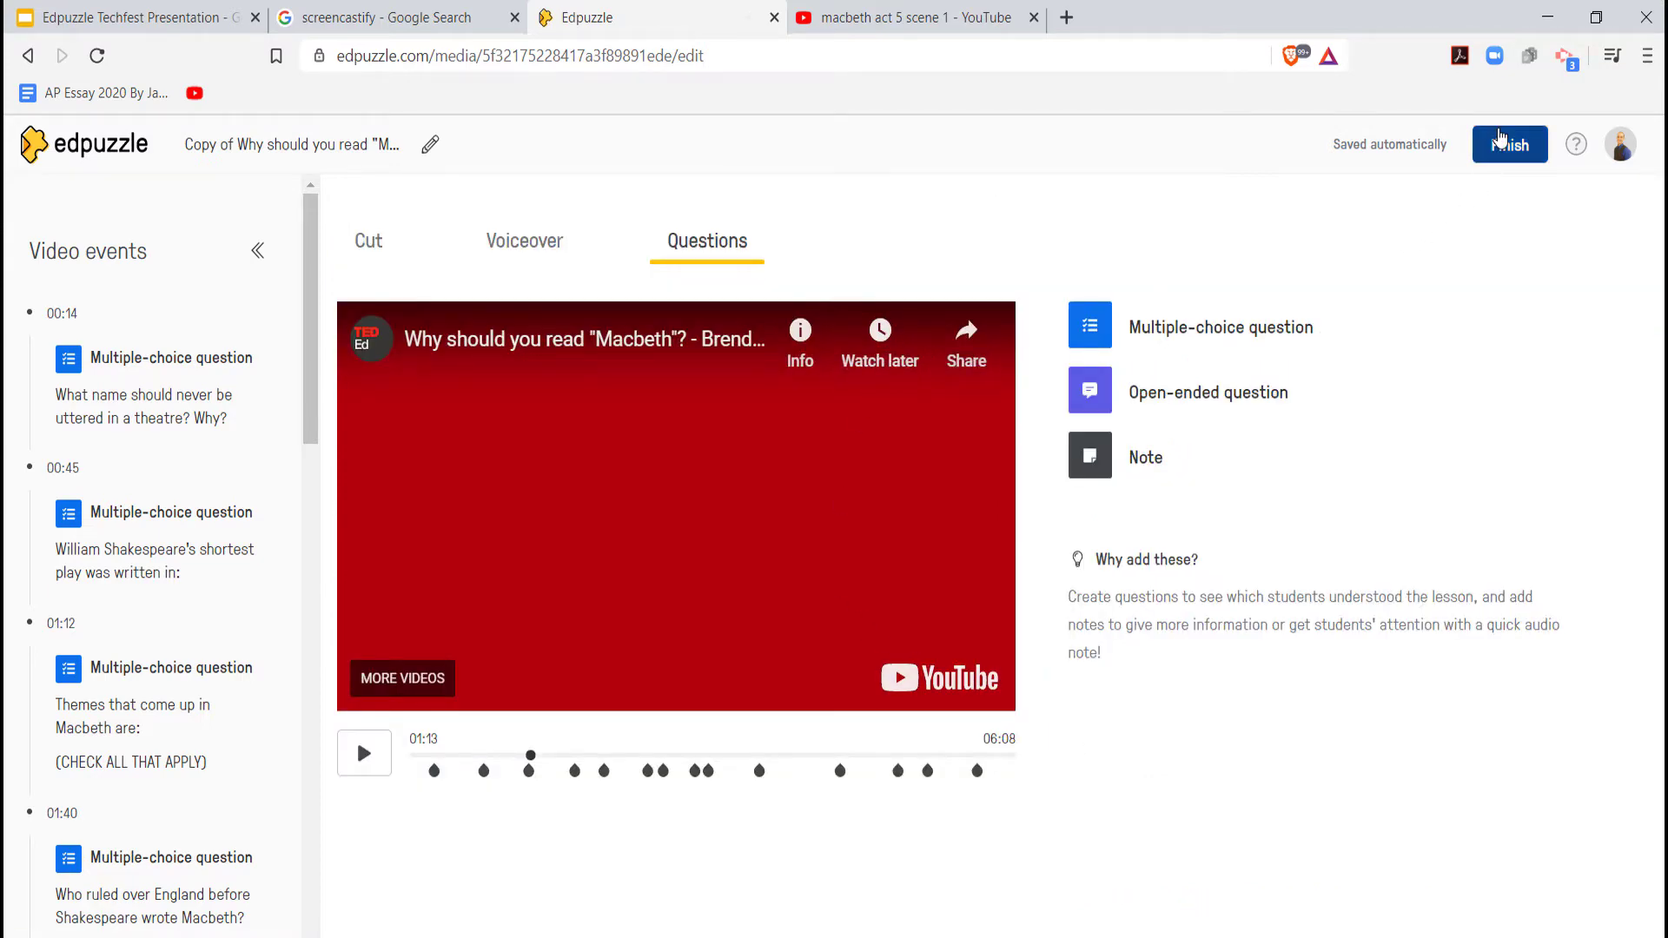
{"action": "left_click", "coordinate": [1500, 145]}
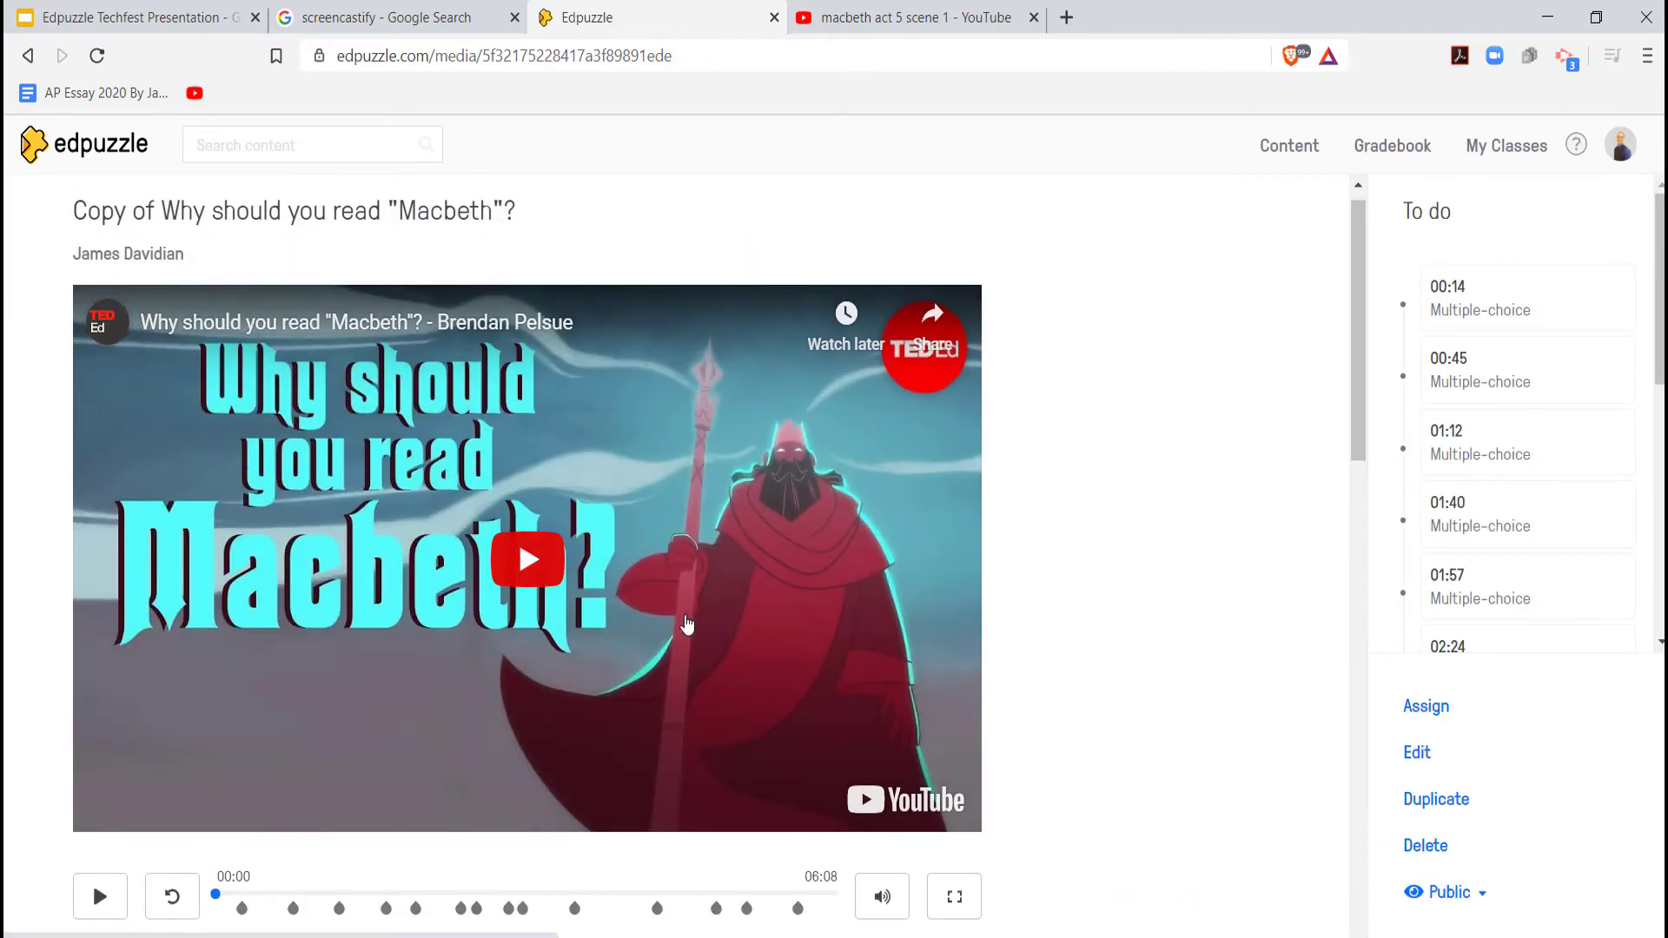
{"action": "scroll", "coordinate": [686, 625], "scroll_direction": "down", "scroll_amount": 1}
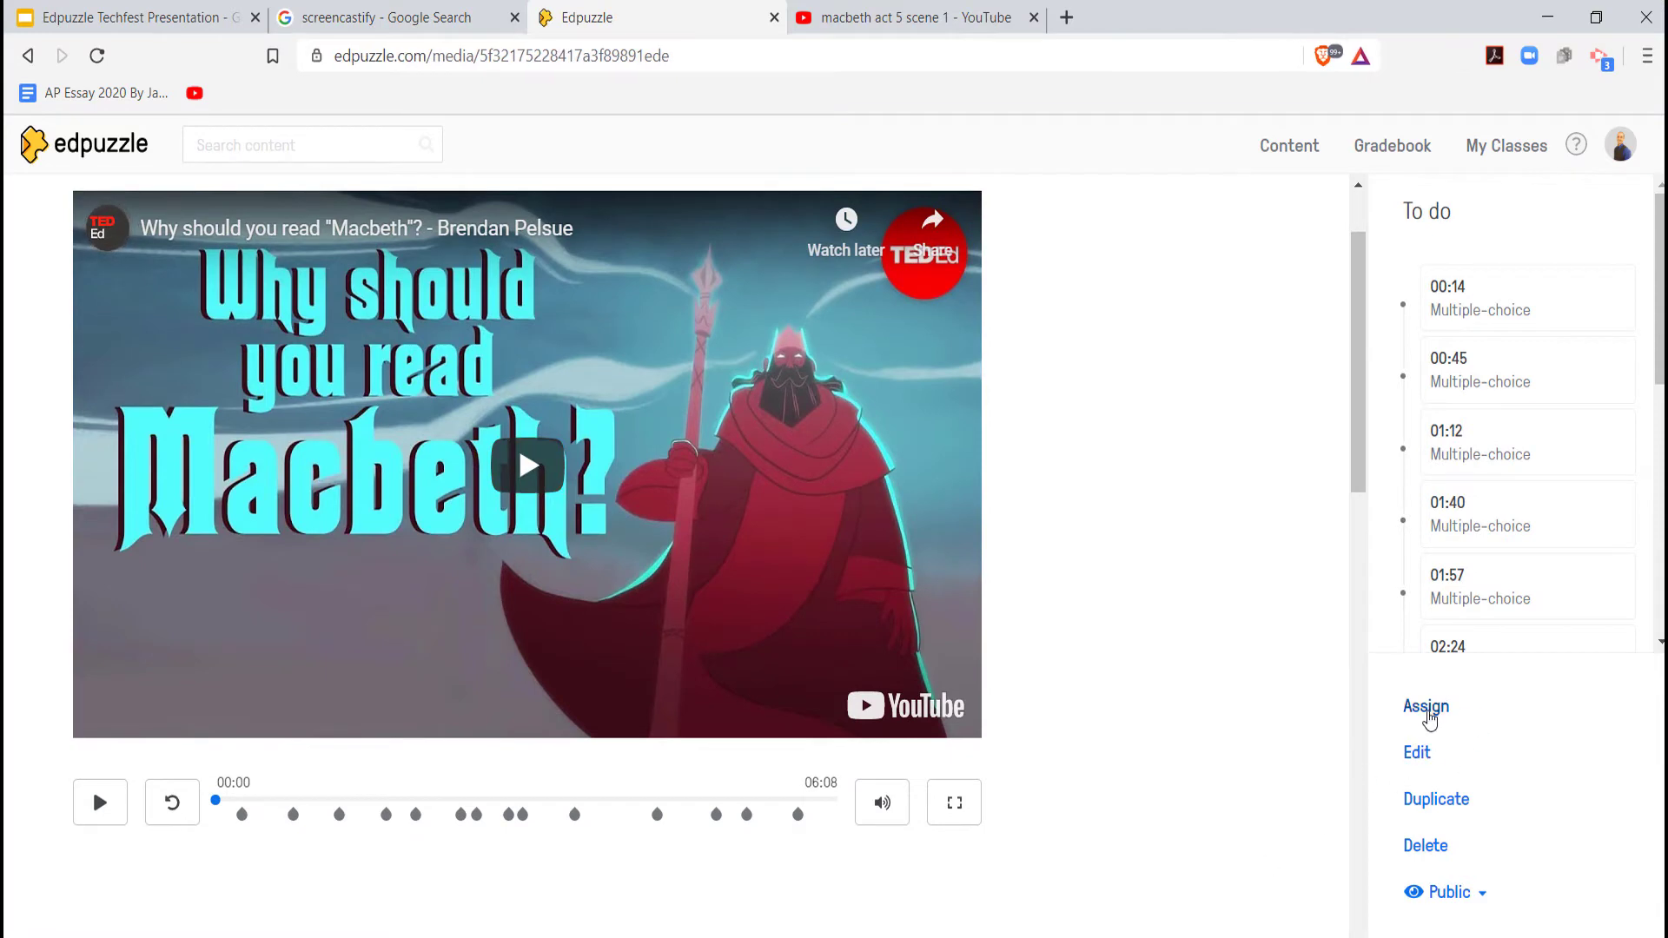
{"action": "left_click", "coordinate": [1425, 707]}
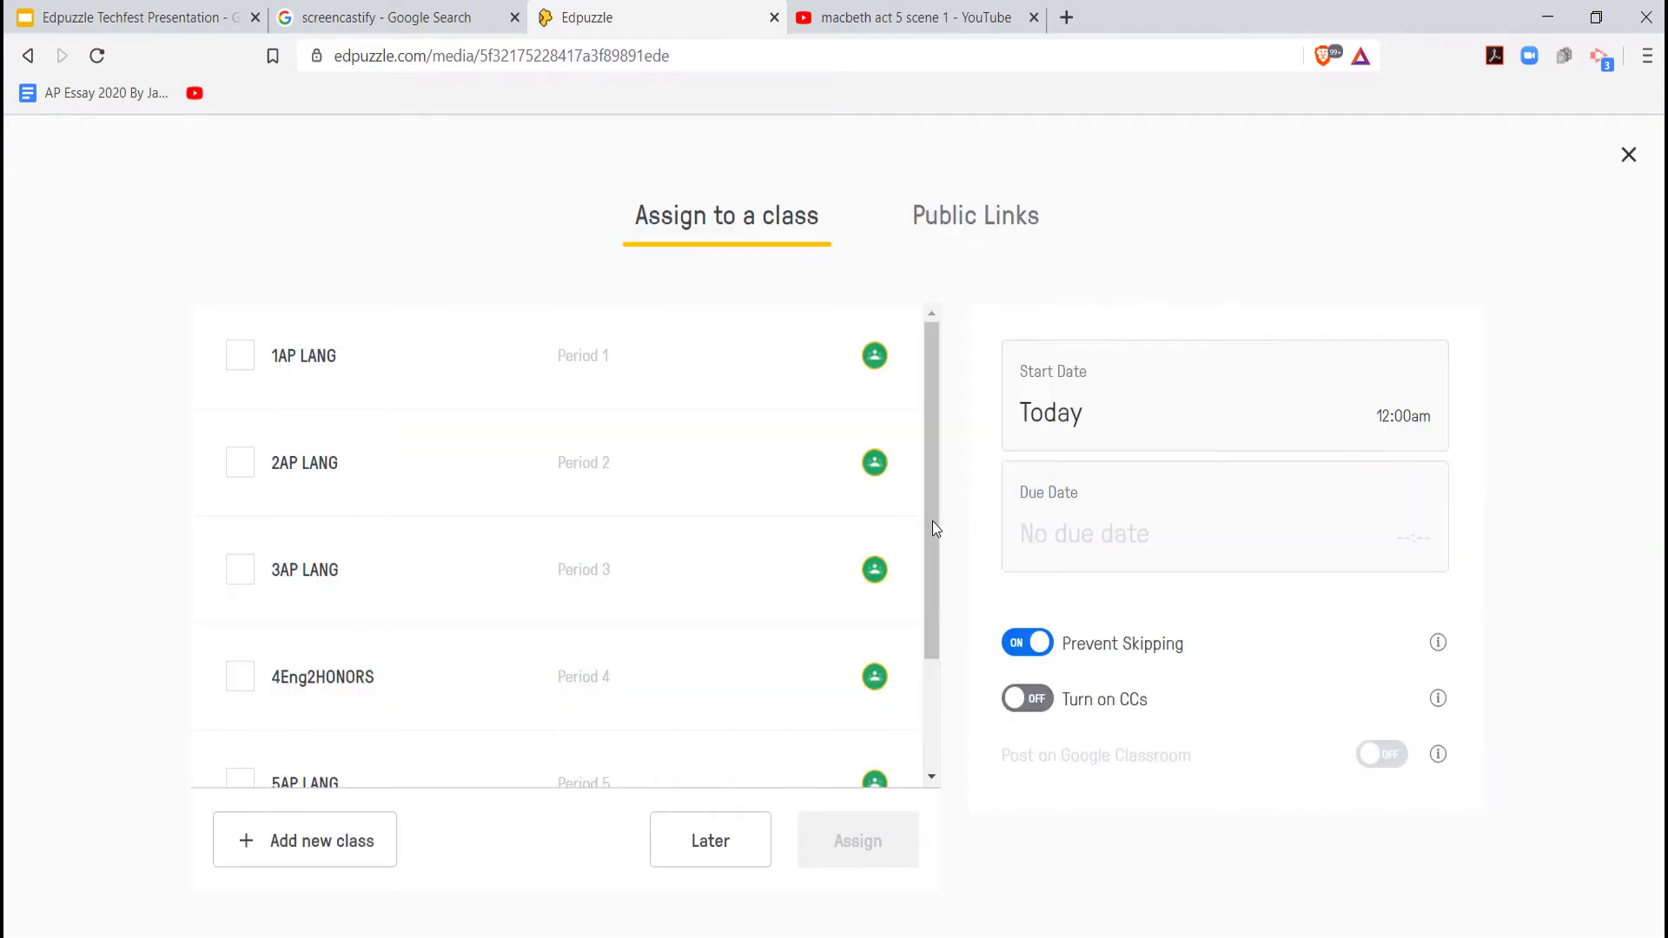
{"action": "left_click", "coordinate": [241, 674]}
{"action": "scroll", "coordinate": [251, 663], "scroll_direction": "down", "scroll_amount": 2}
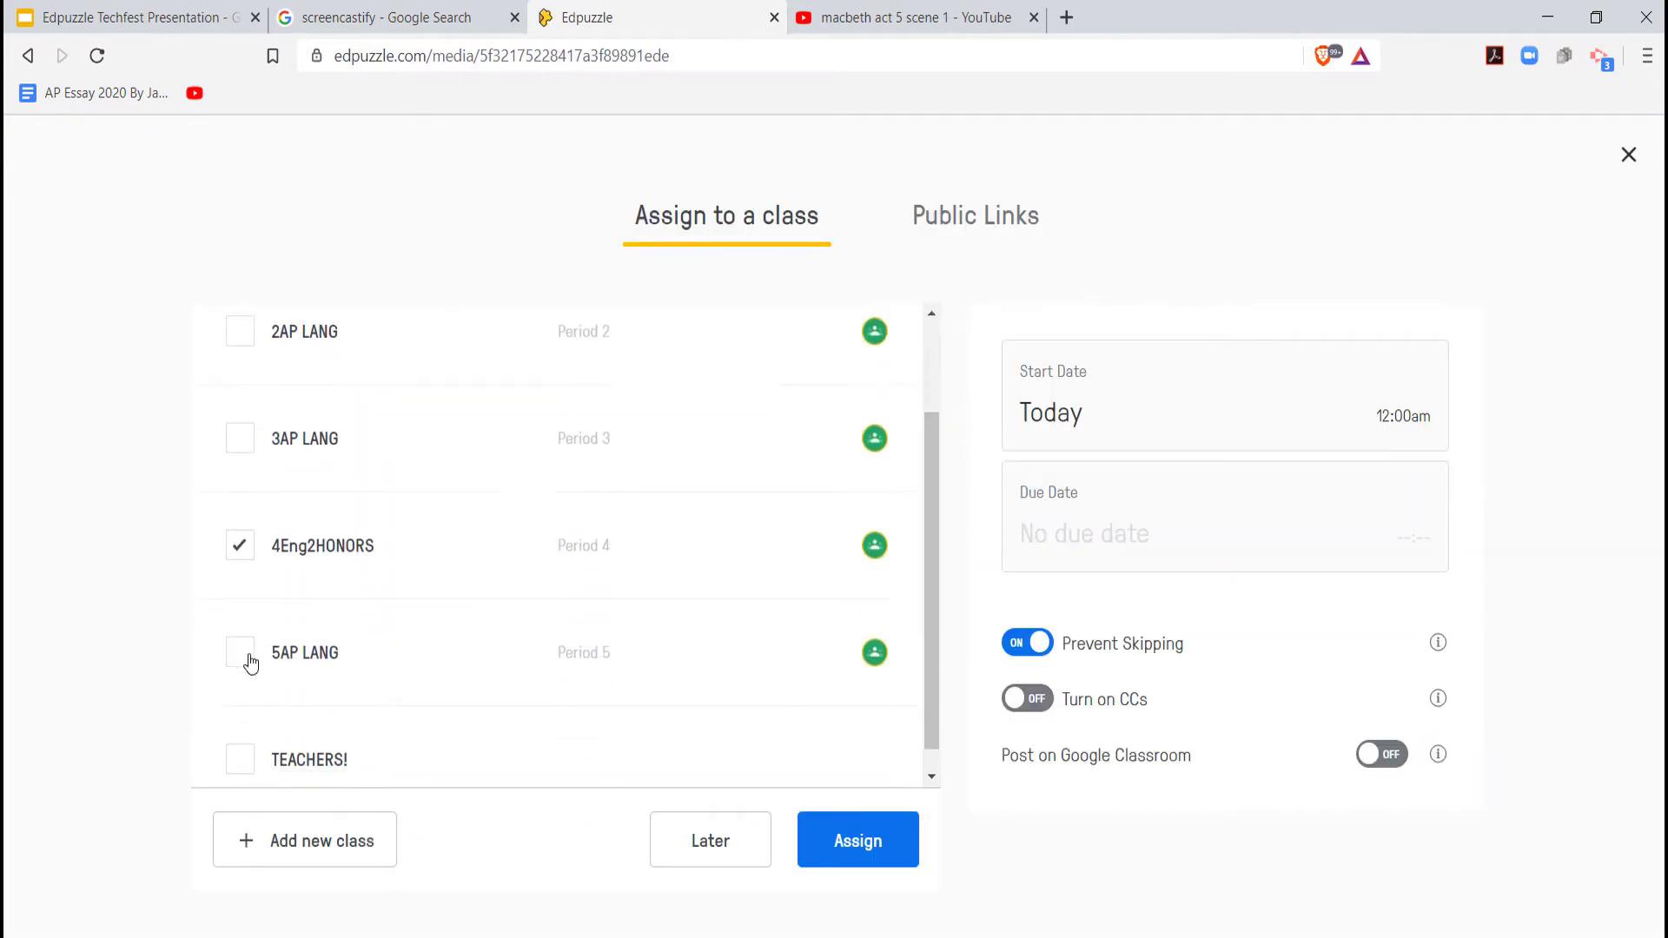
- Keep Prevent Skipping on, turn on CCs and posting on Google Classroom, and assign the video to the selected class
{"action": "left_click", "coordinate": [1034, 651]}
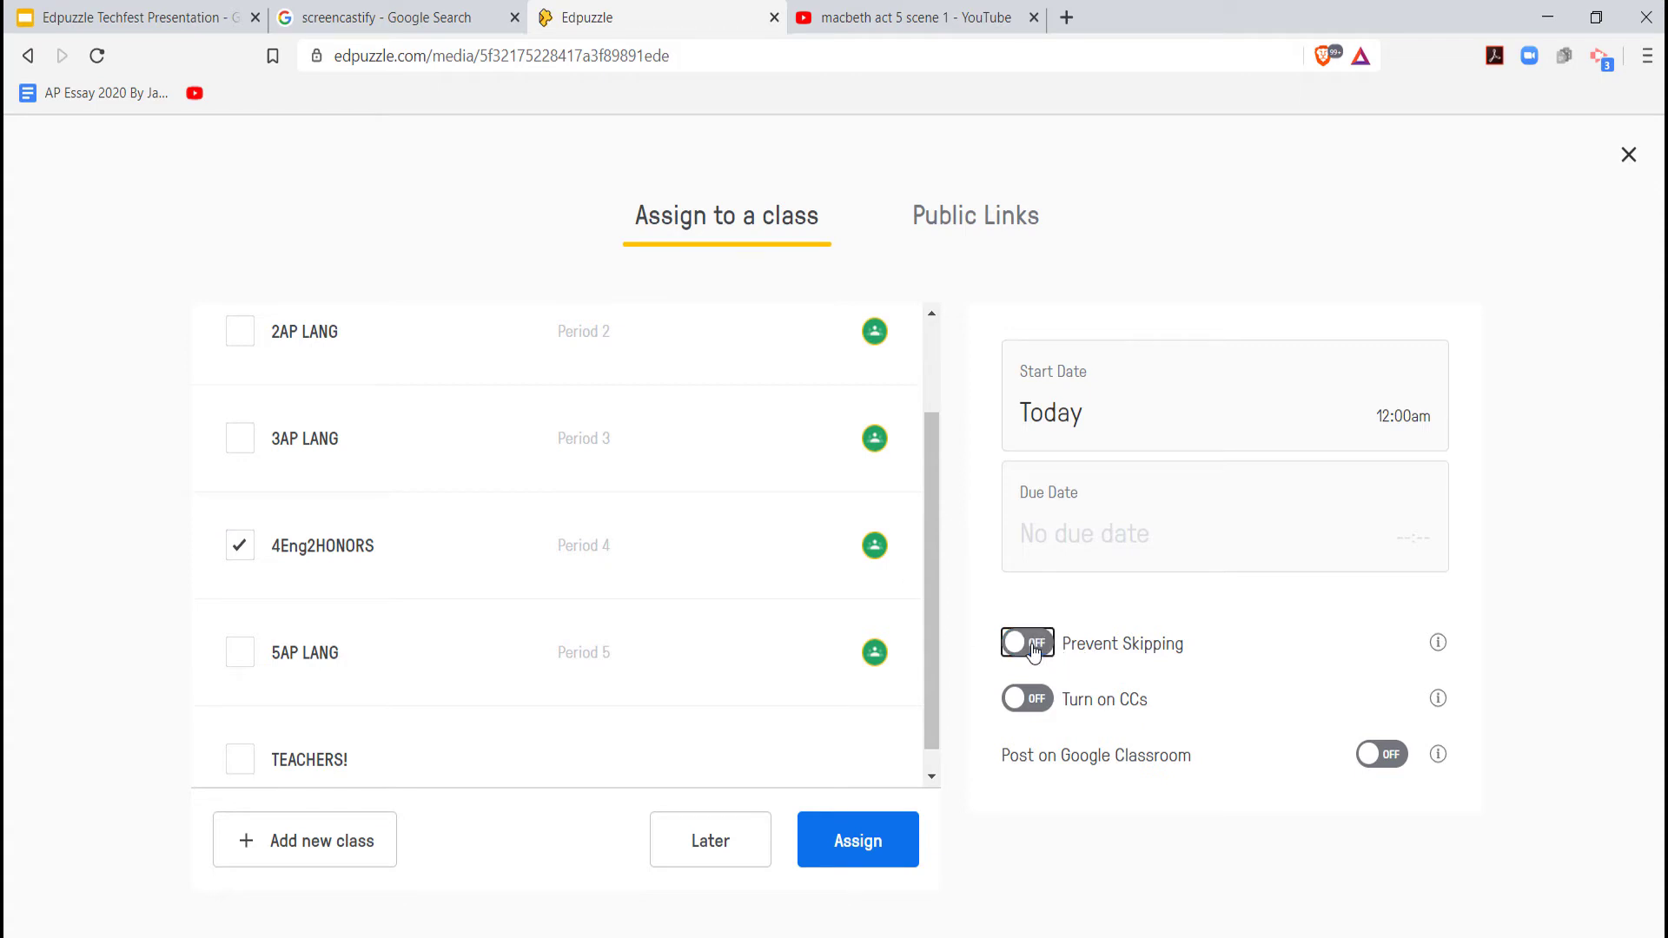
{"action": "left_click", "coordinate": [1032, 654]}
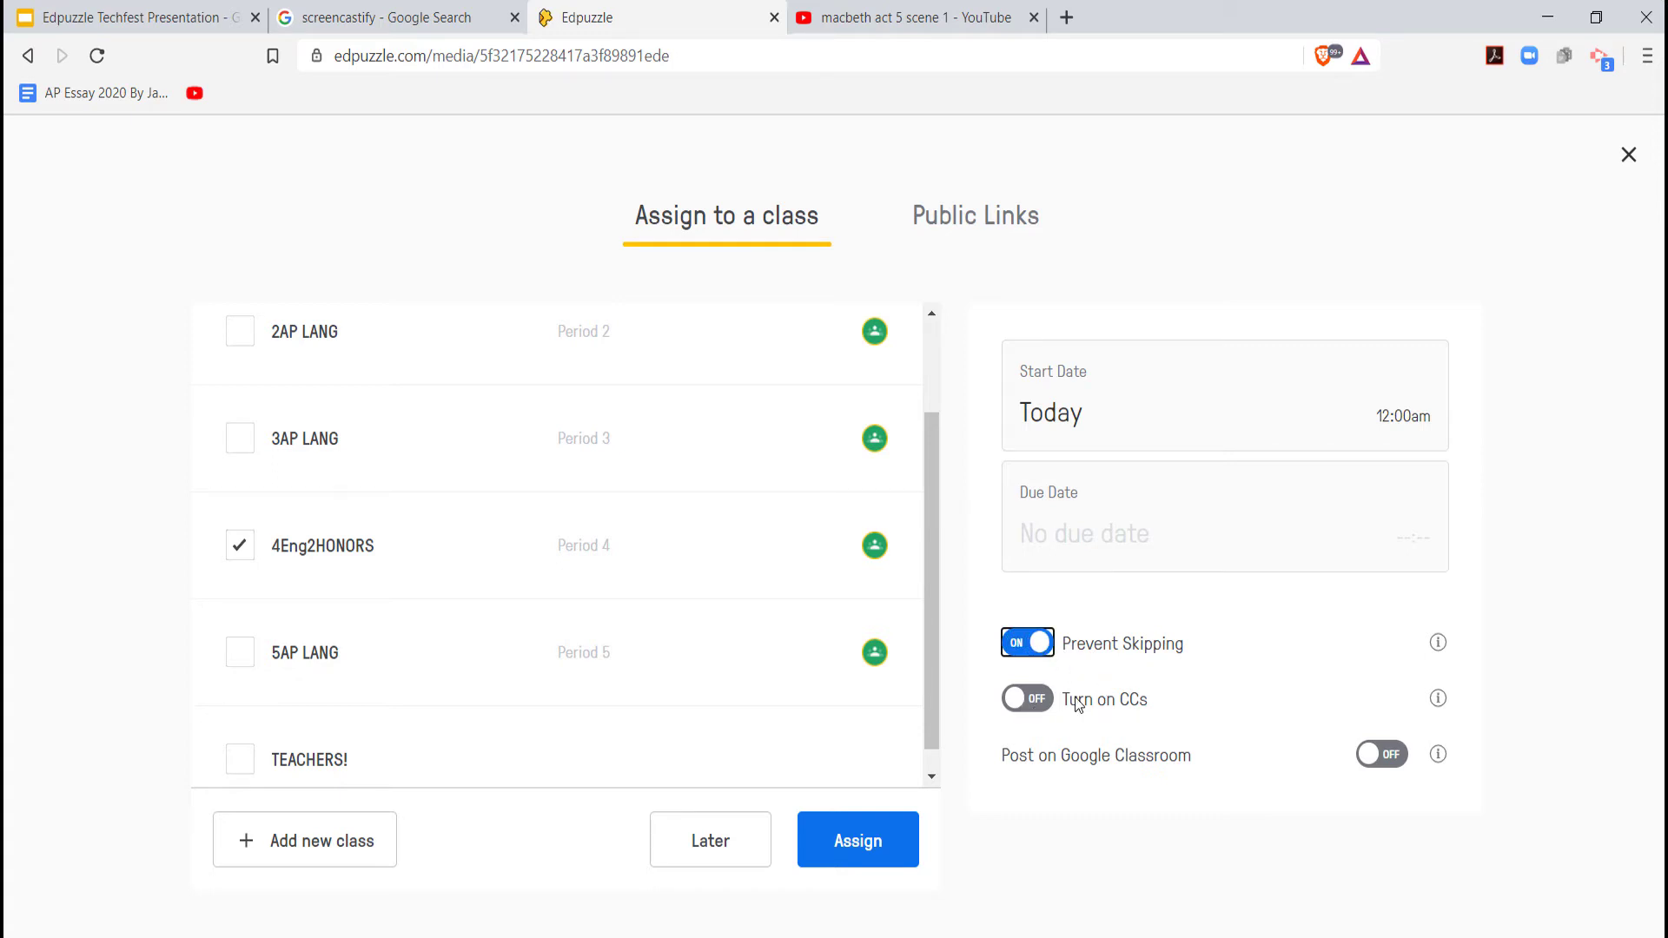
{"action": "left_click", "coordinate": [1017, 700]}
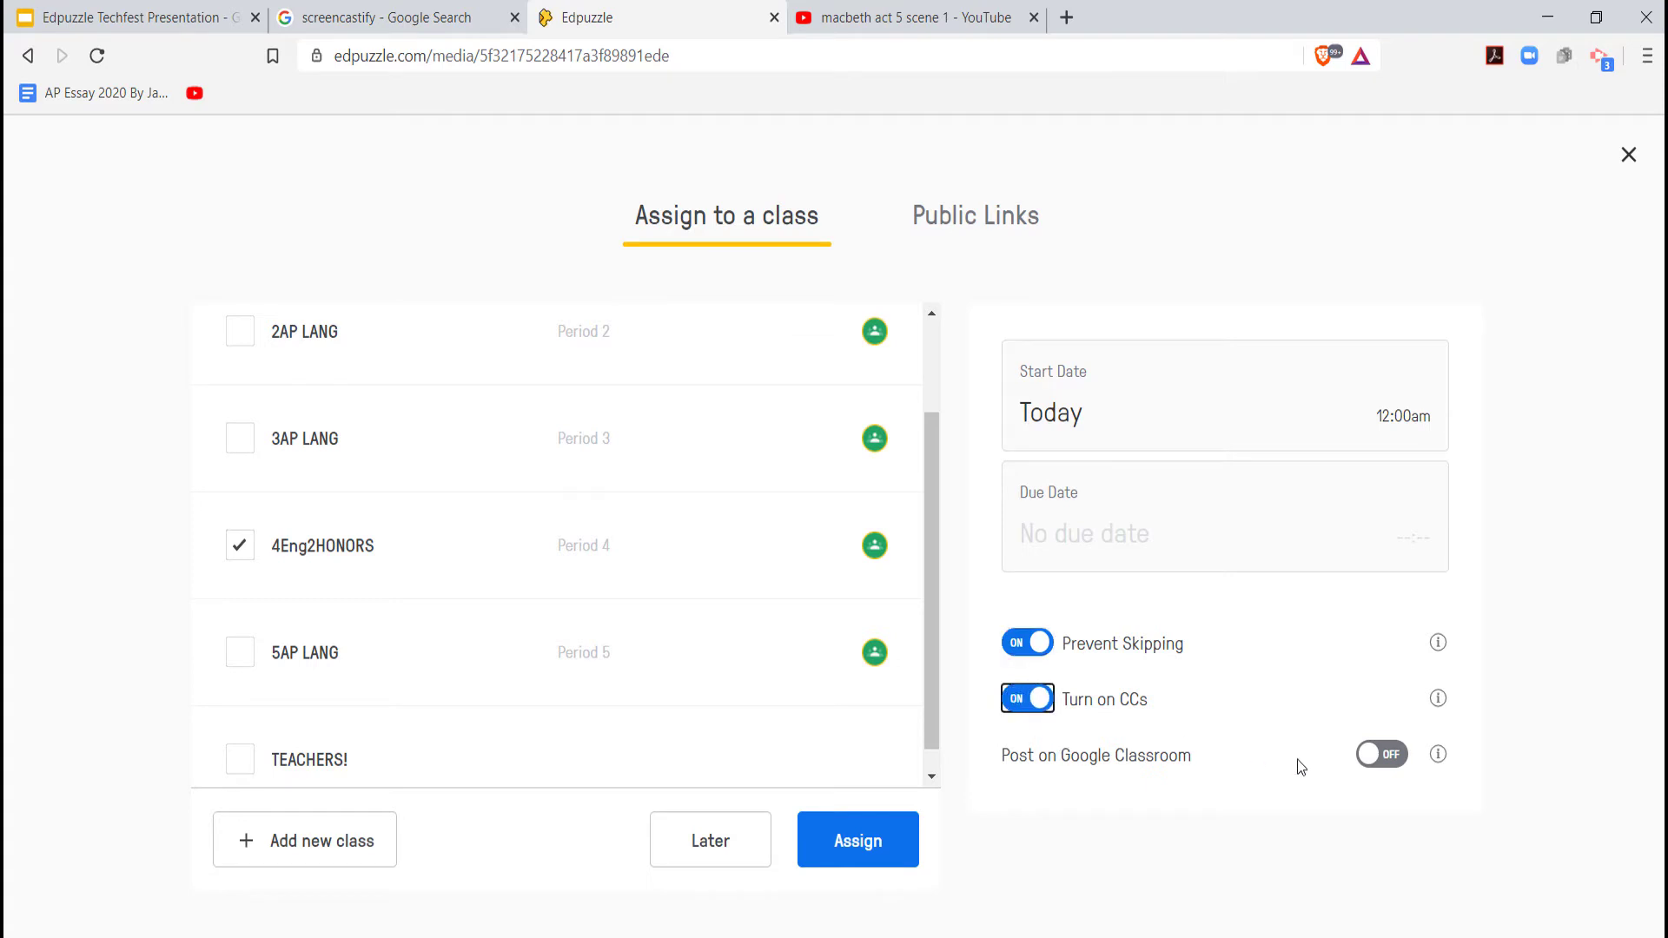
{"action": "left_click", "coordinate": [1368, 757]}
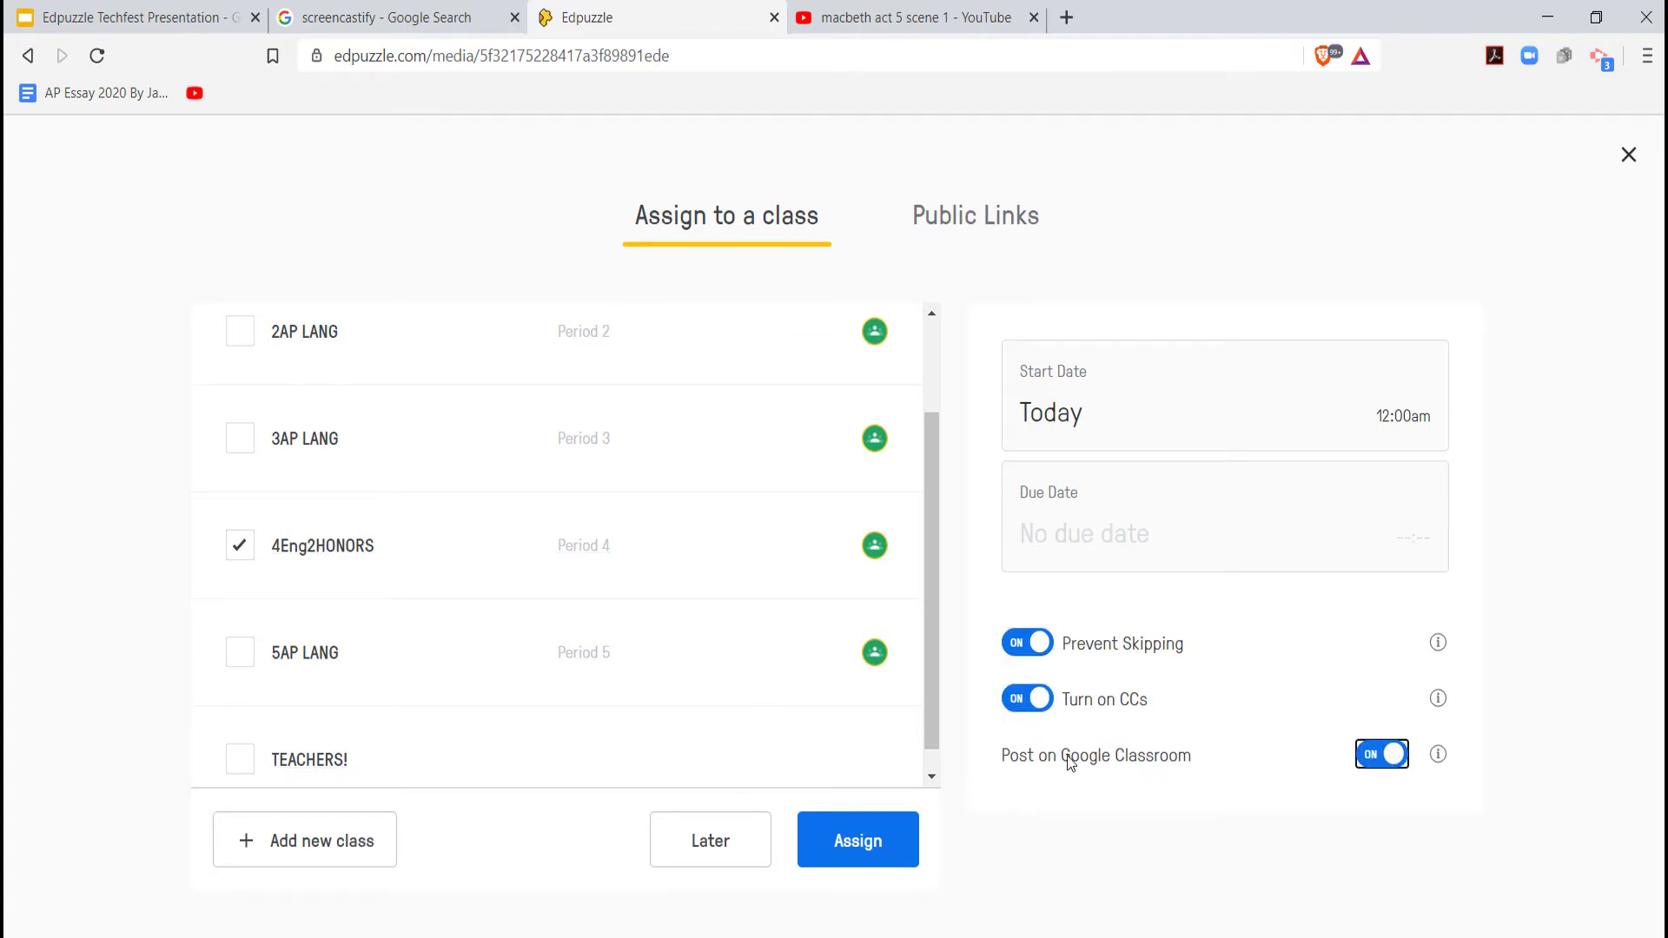
{"action": "left_click", "coordinate": [873, 843]}
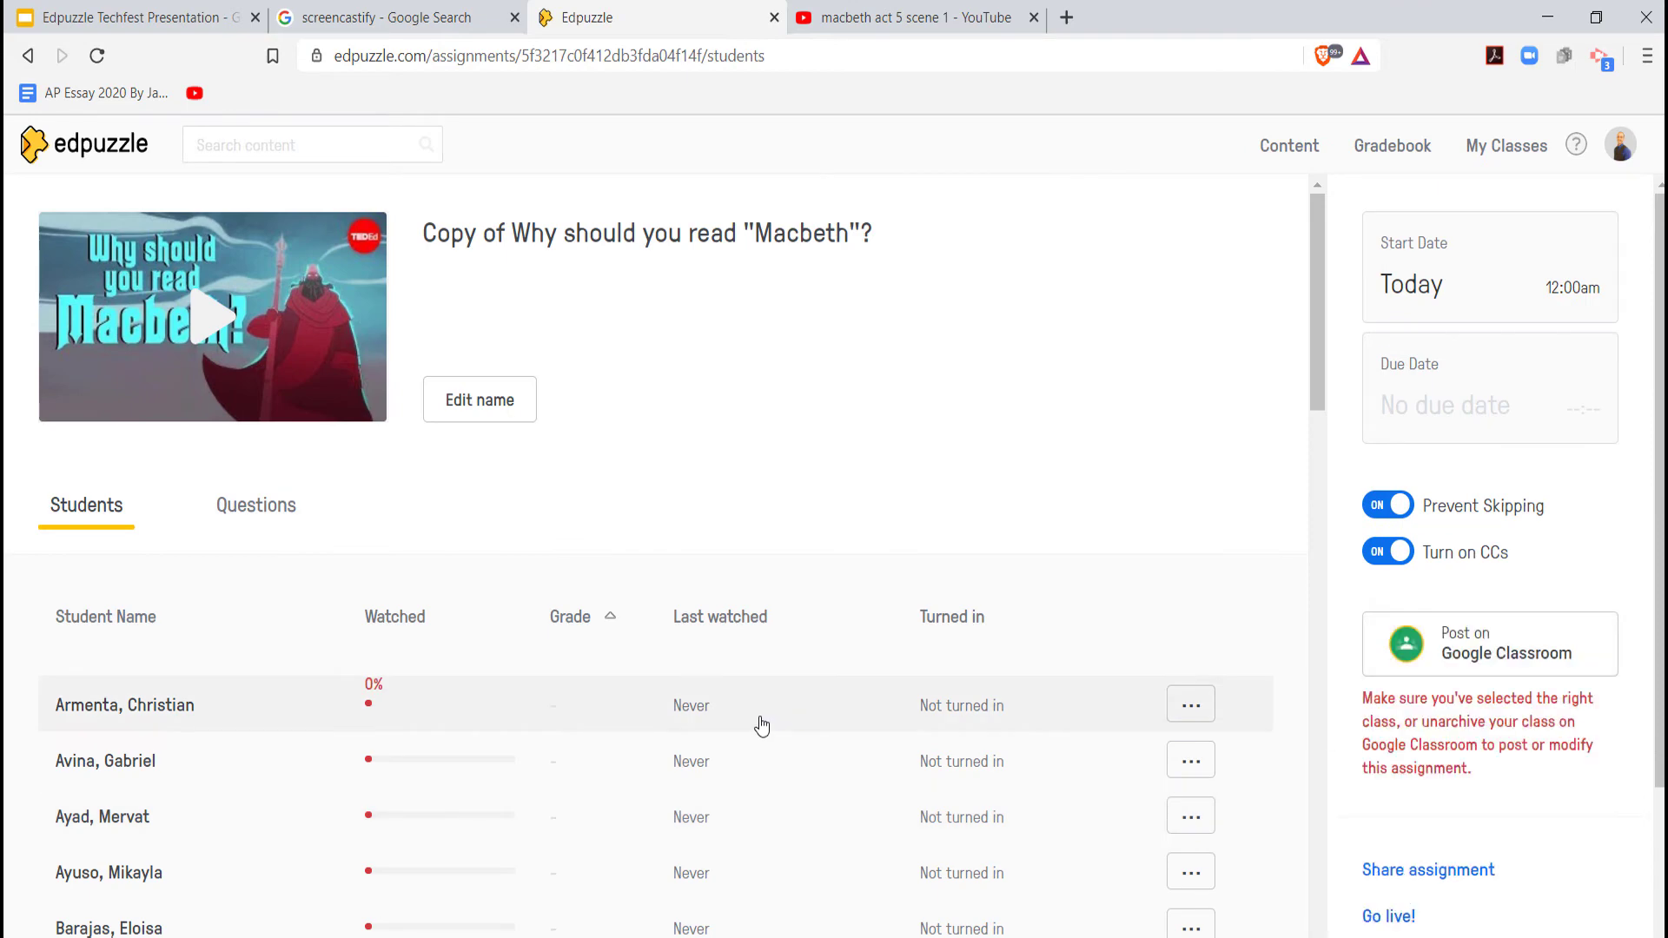
- Look over the assignment's student list and view its shareable assignment link and embed code
{"action": "scroll", "coordinate": [413, 661], "scroll_direction": "down", "scroll_amount": 3}
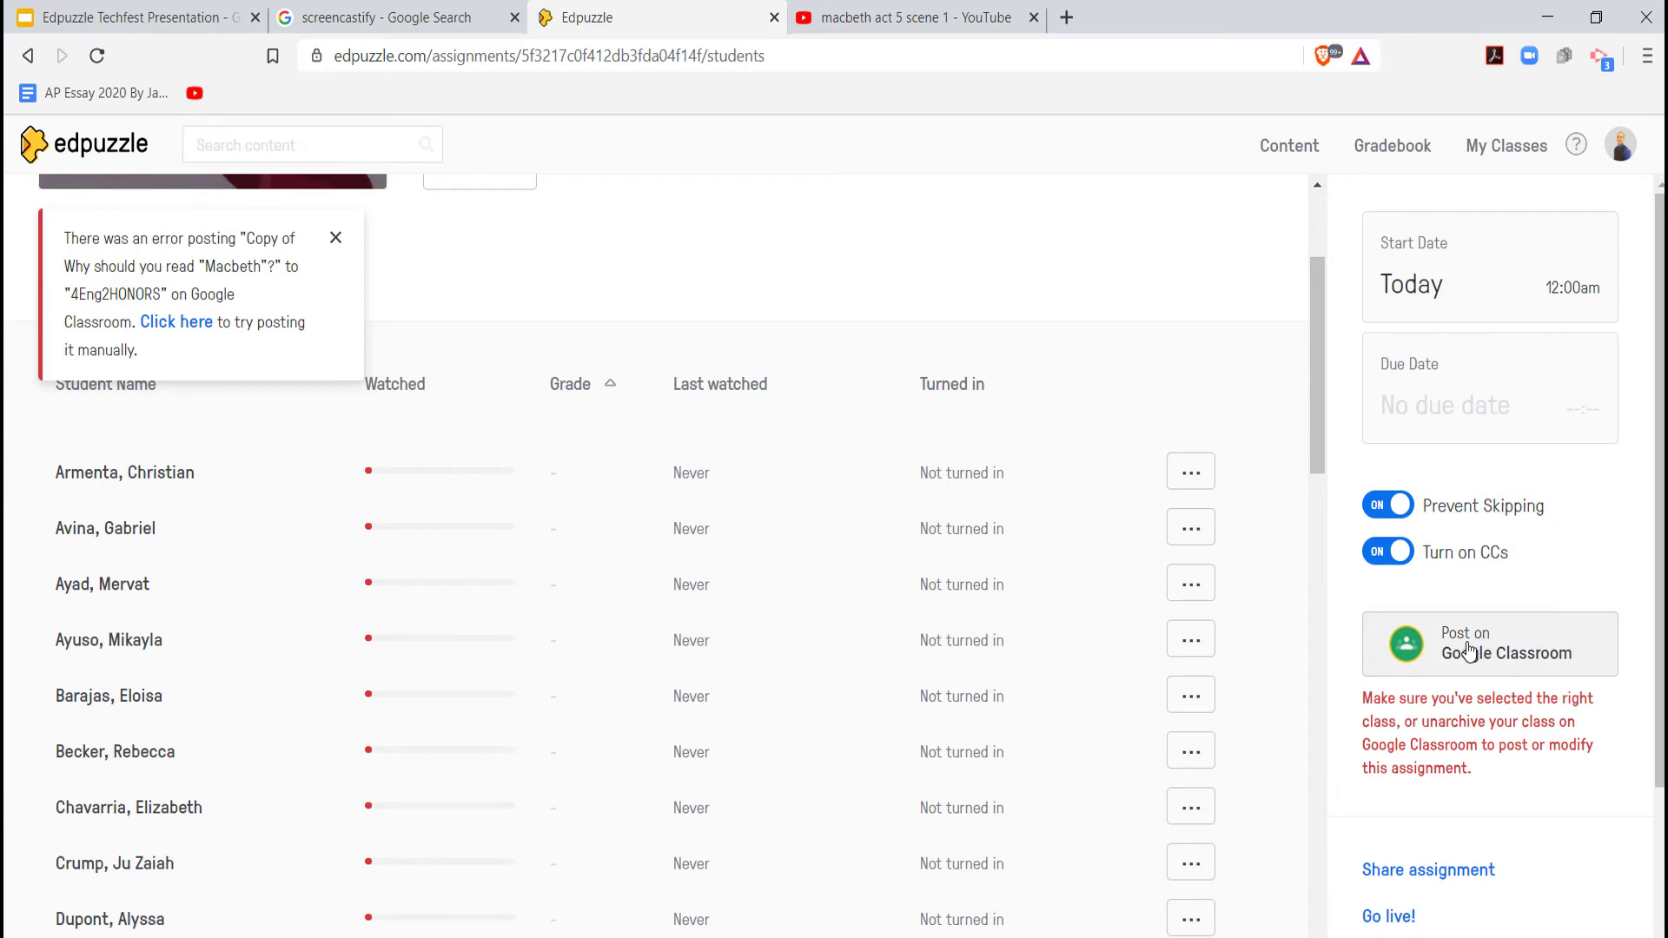
{"action": "scroll", "coordinate": [1245, 791], "scroll_direction": "down", "scroll_amount": 1}
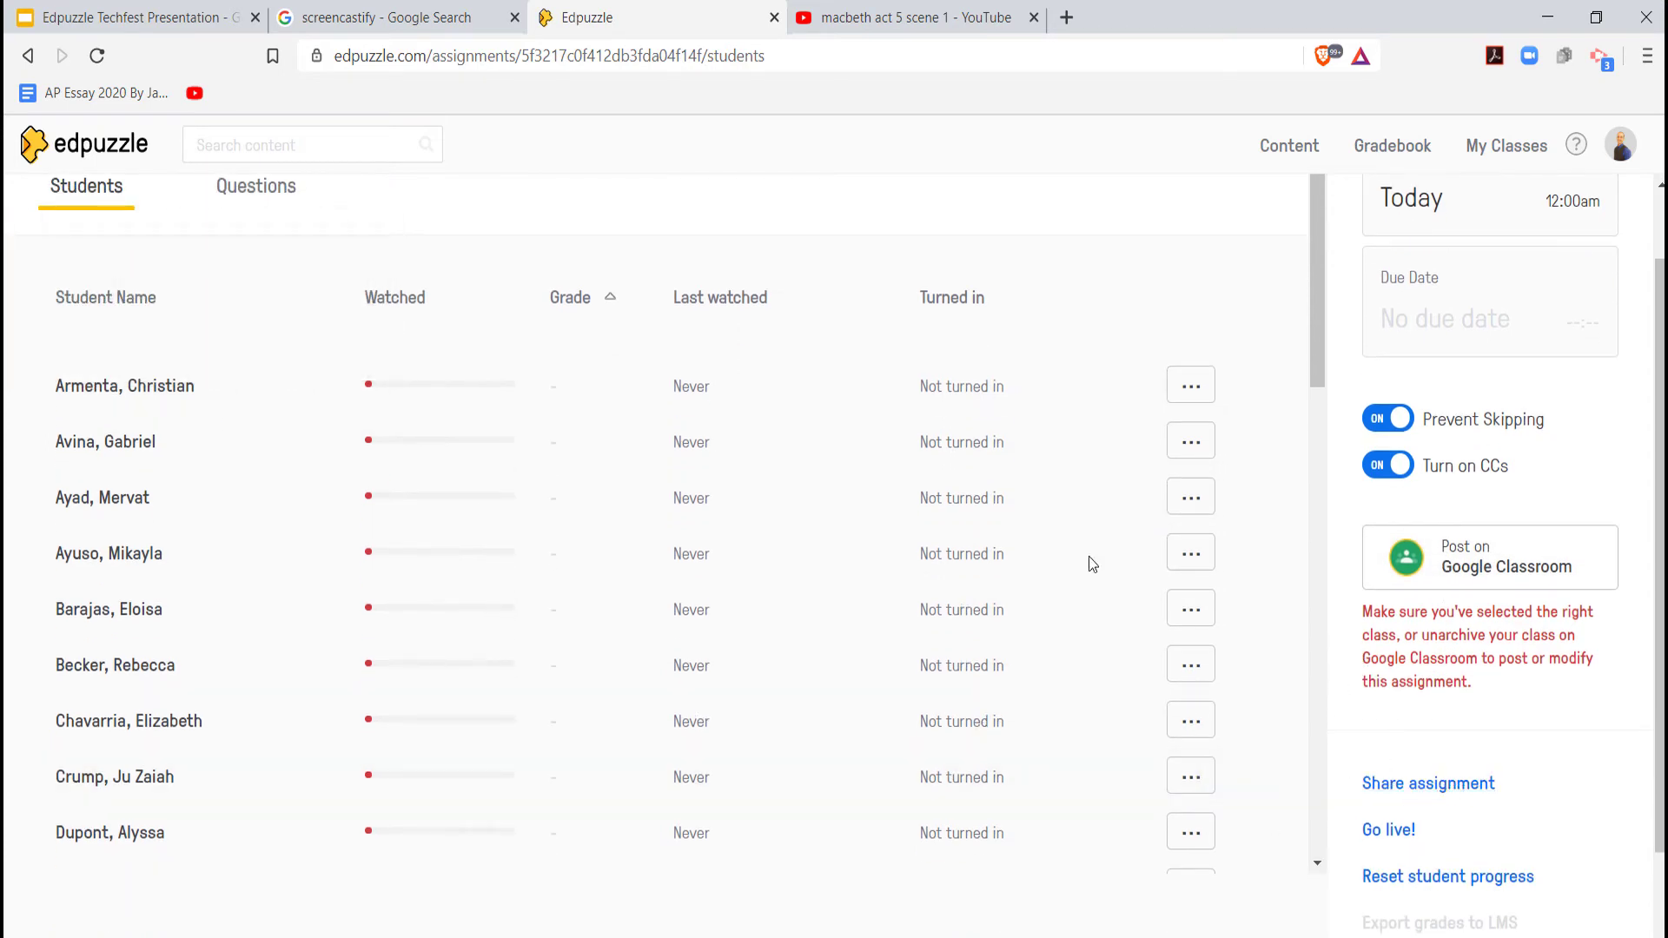
{"action": "left_click", "coordinate": [1367, 786]}
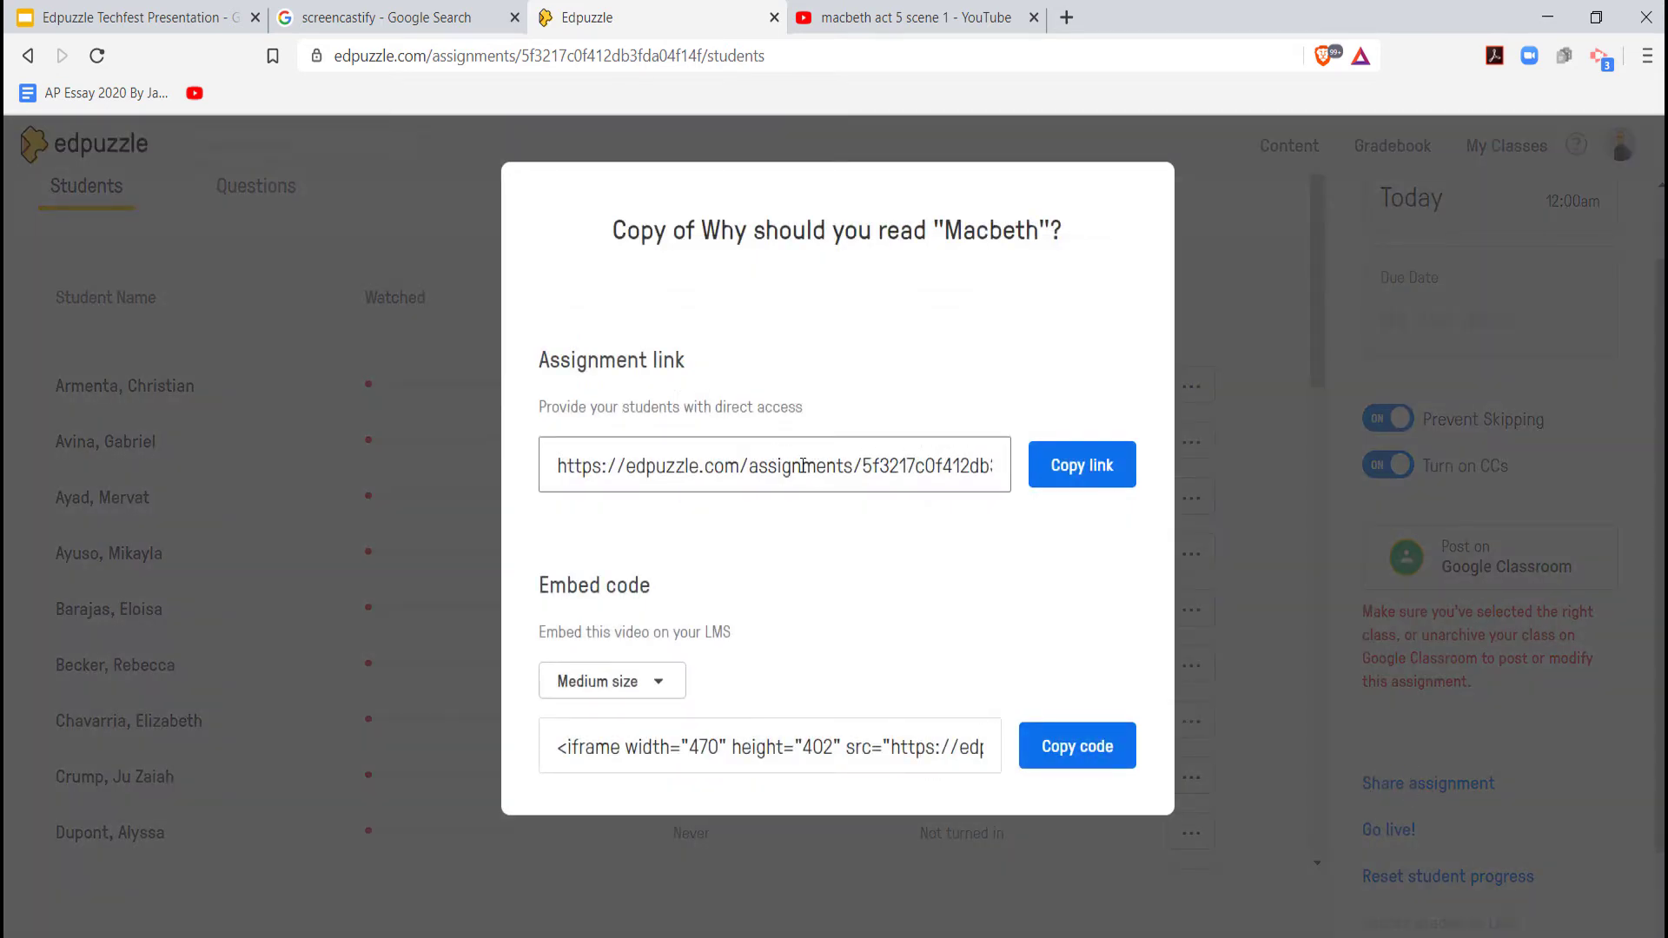
{"action": "left_click_drag", "start_coordinate": [979, 474], "coordinate": [479, 463]}
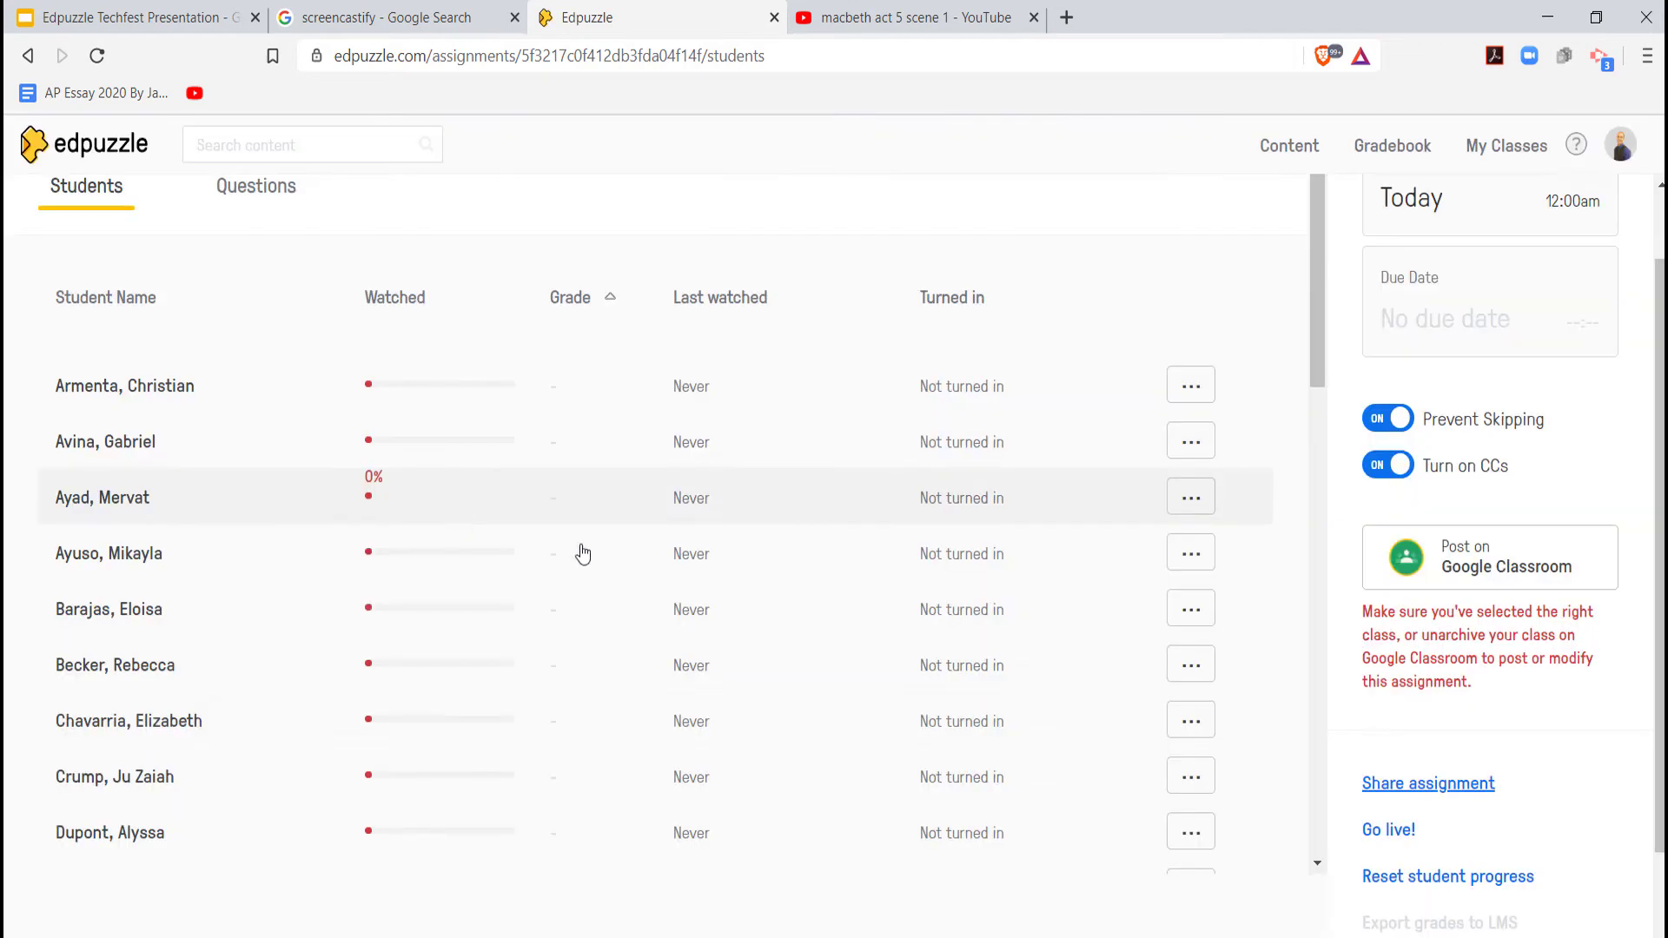
{"action": "scroll", "coordinate": [1463, 726], "scroll_direction": "up", "scroll_amount": 1}
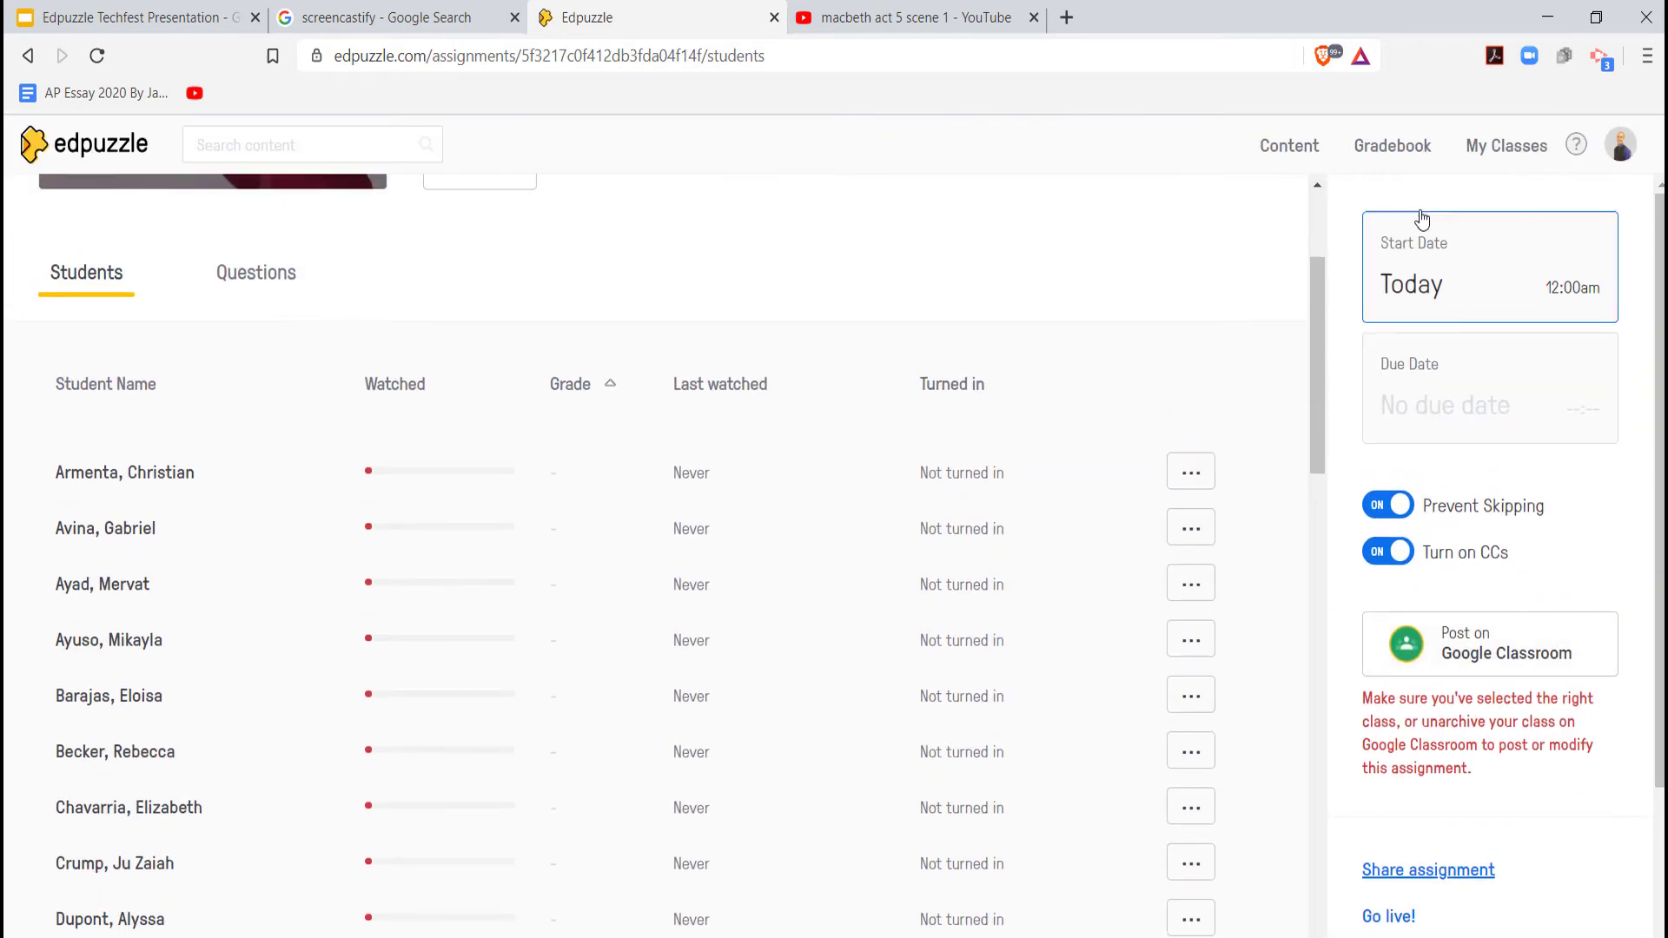
- Return to the content library and open the copied Macbeth video again
{"action": "left_click", "coordinate": [1262, 150]}
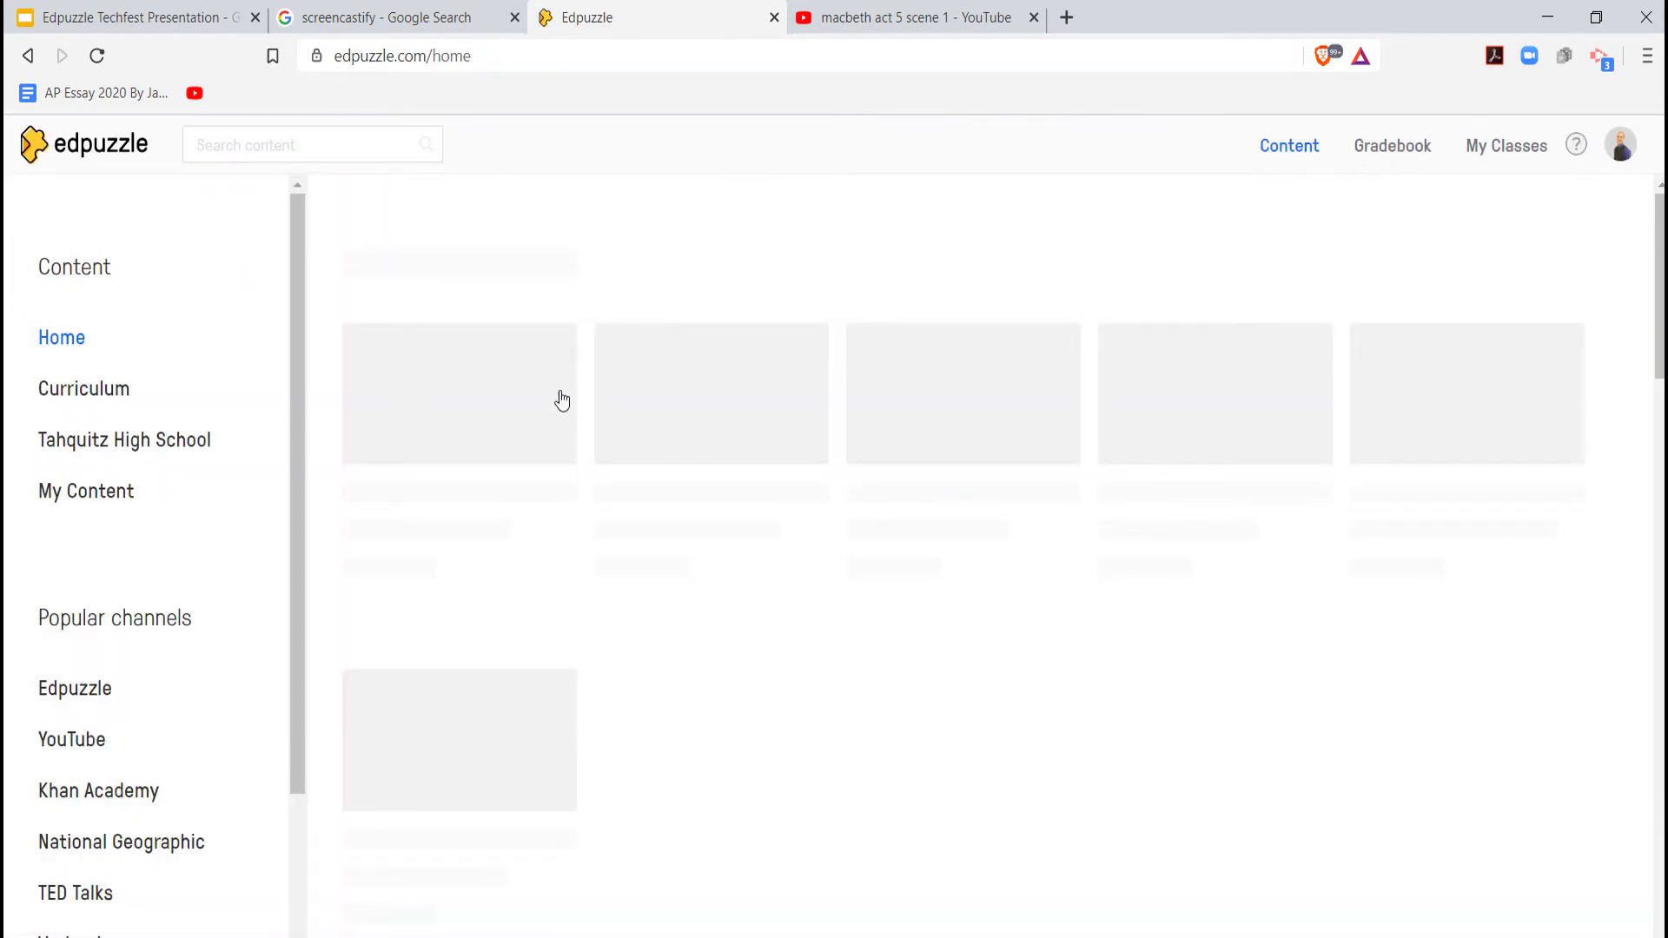
{"action": "left_click", "coordinate": [468, 448]}
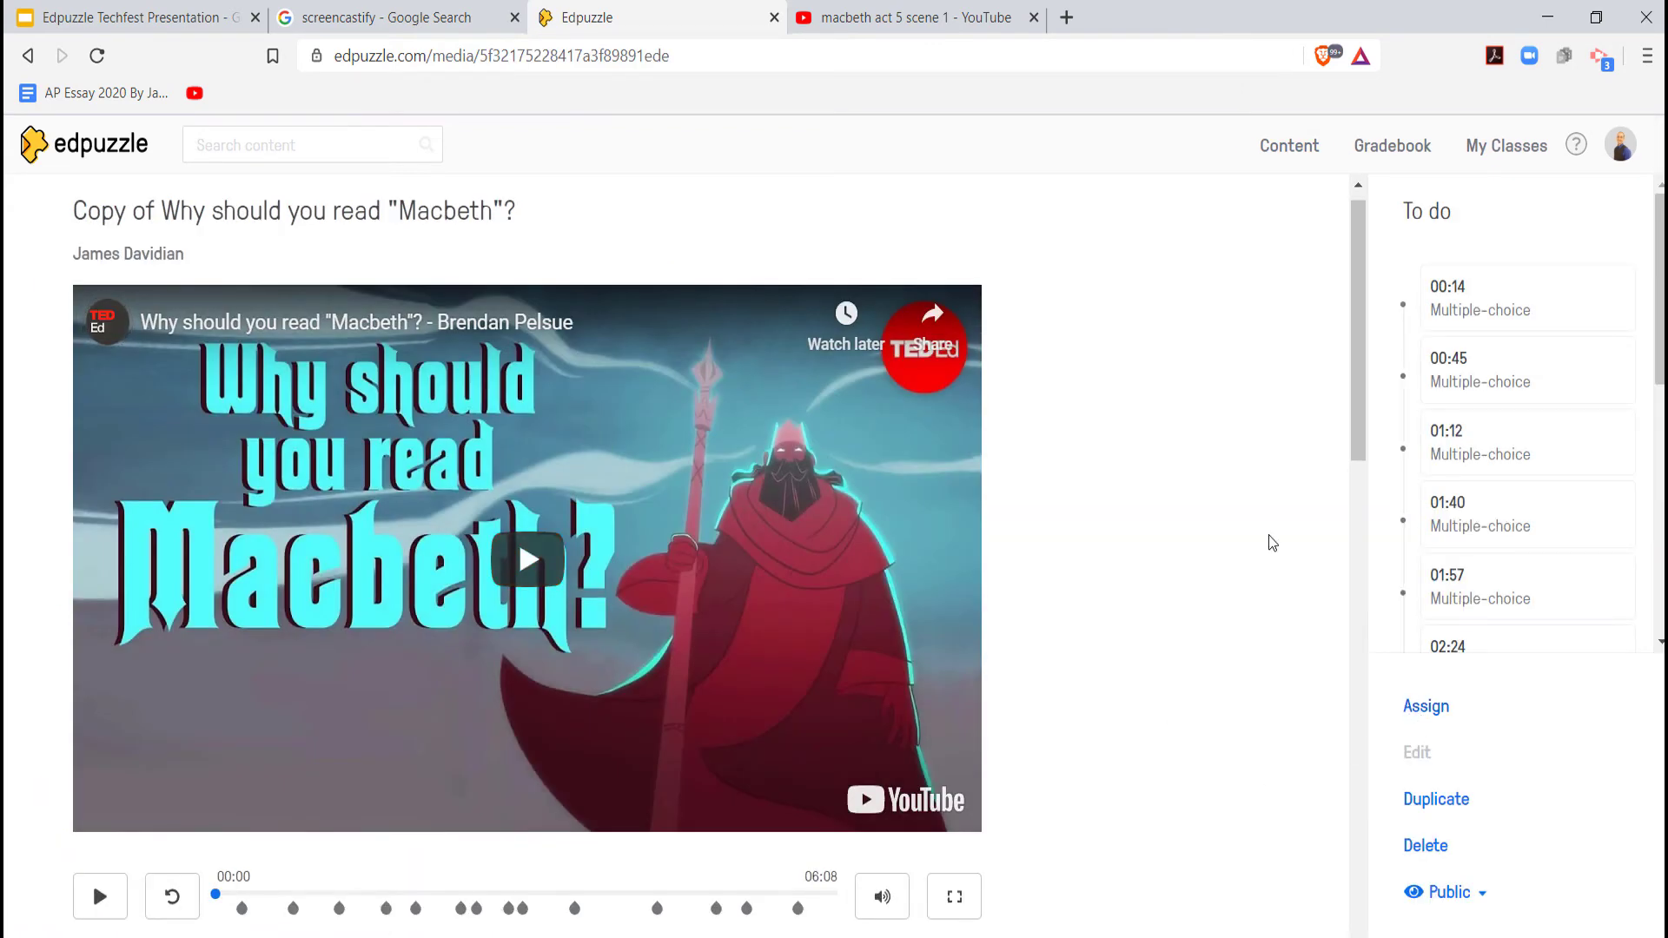
{"action": "scroll", "coordinate": [1098, 663], "scroll_direction": "down", "scroll_amount": 6}
{"action": "scroll", "coordinate": [903, 536], "scroll_direction": "up", "scroll_amount": 6}
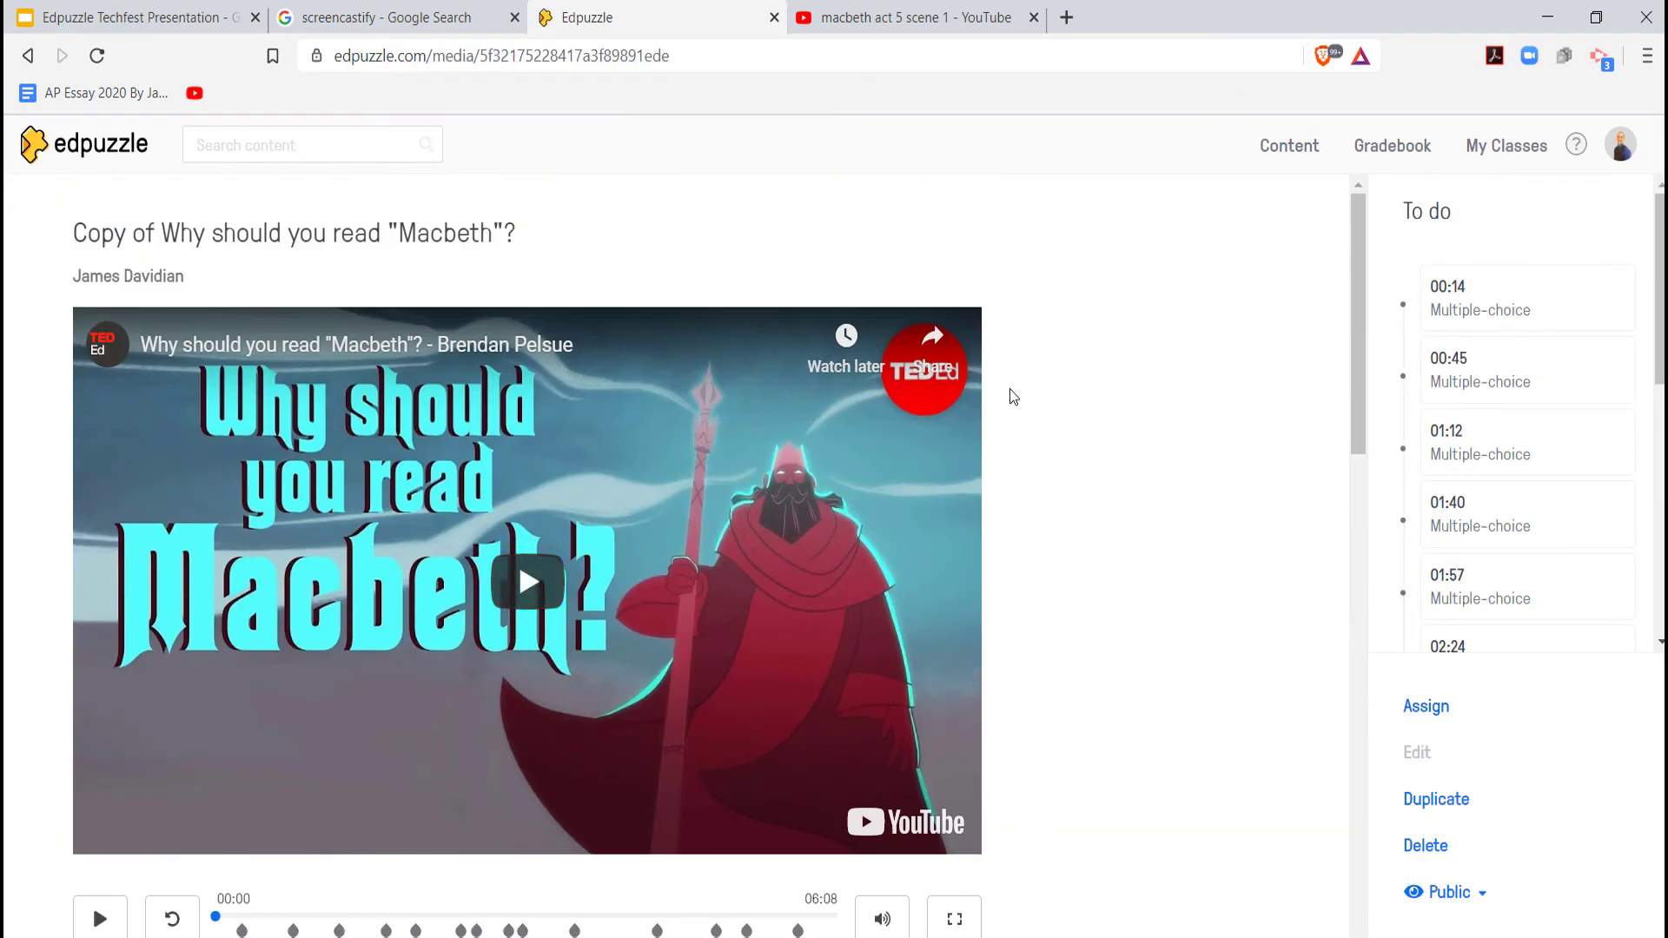
- Display the copied Macbeth video's public links and select its public link URL
{"action": "left_click", "coordinate": [1421, 712]}
{"action": "left_click", "coordinate": [914, 223]}
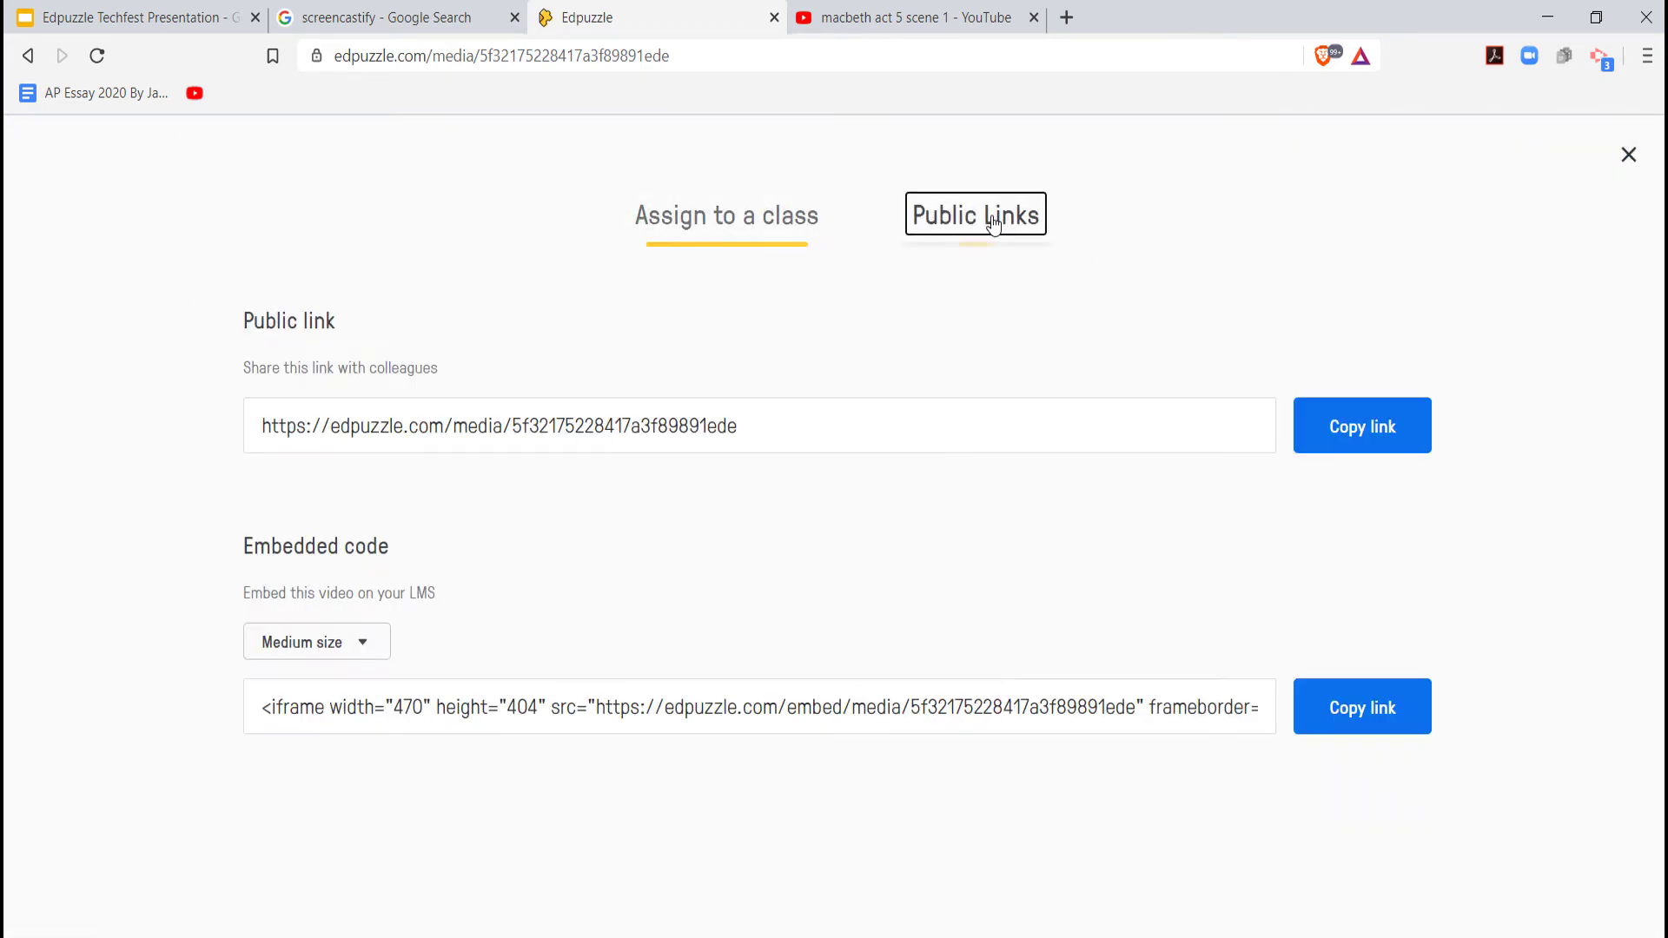
{"action": "left_click", "coordinate": [756, 432]}
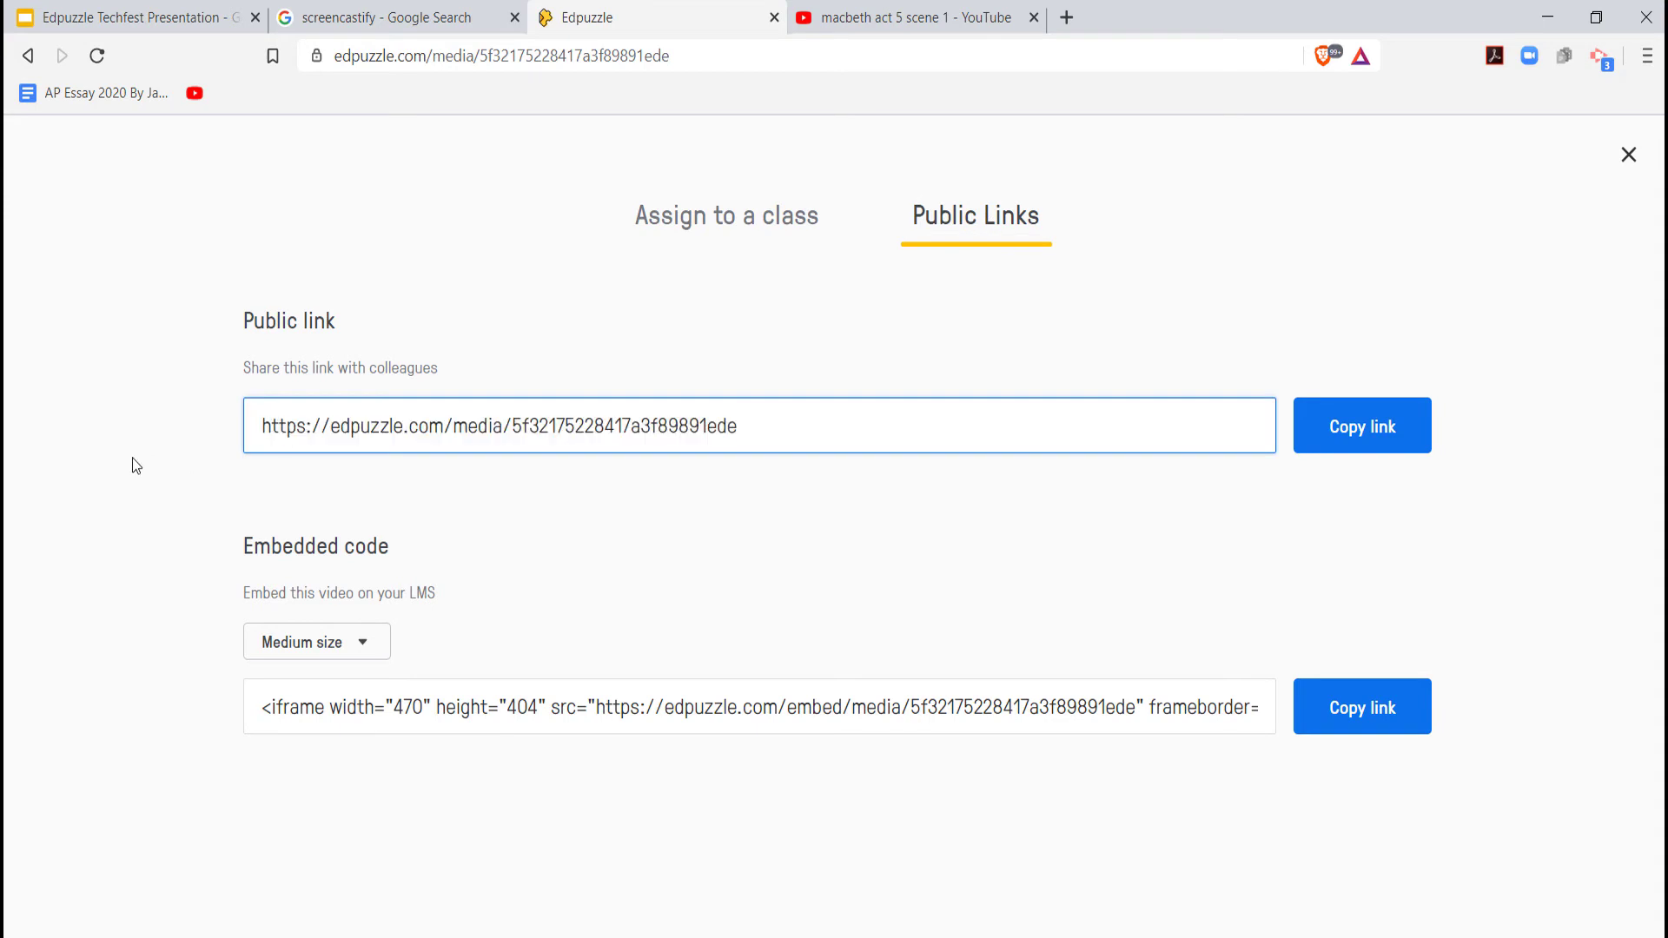
{"action": "triple_click", "coordinate": [322, 426]}
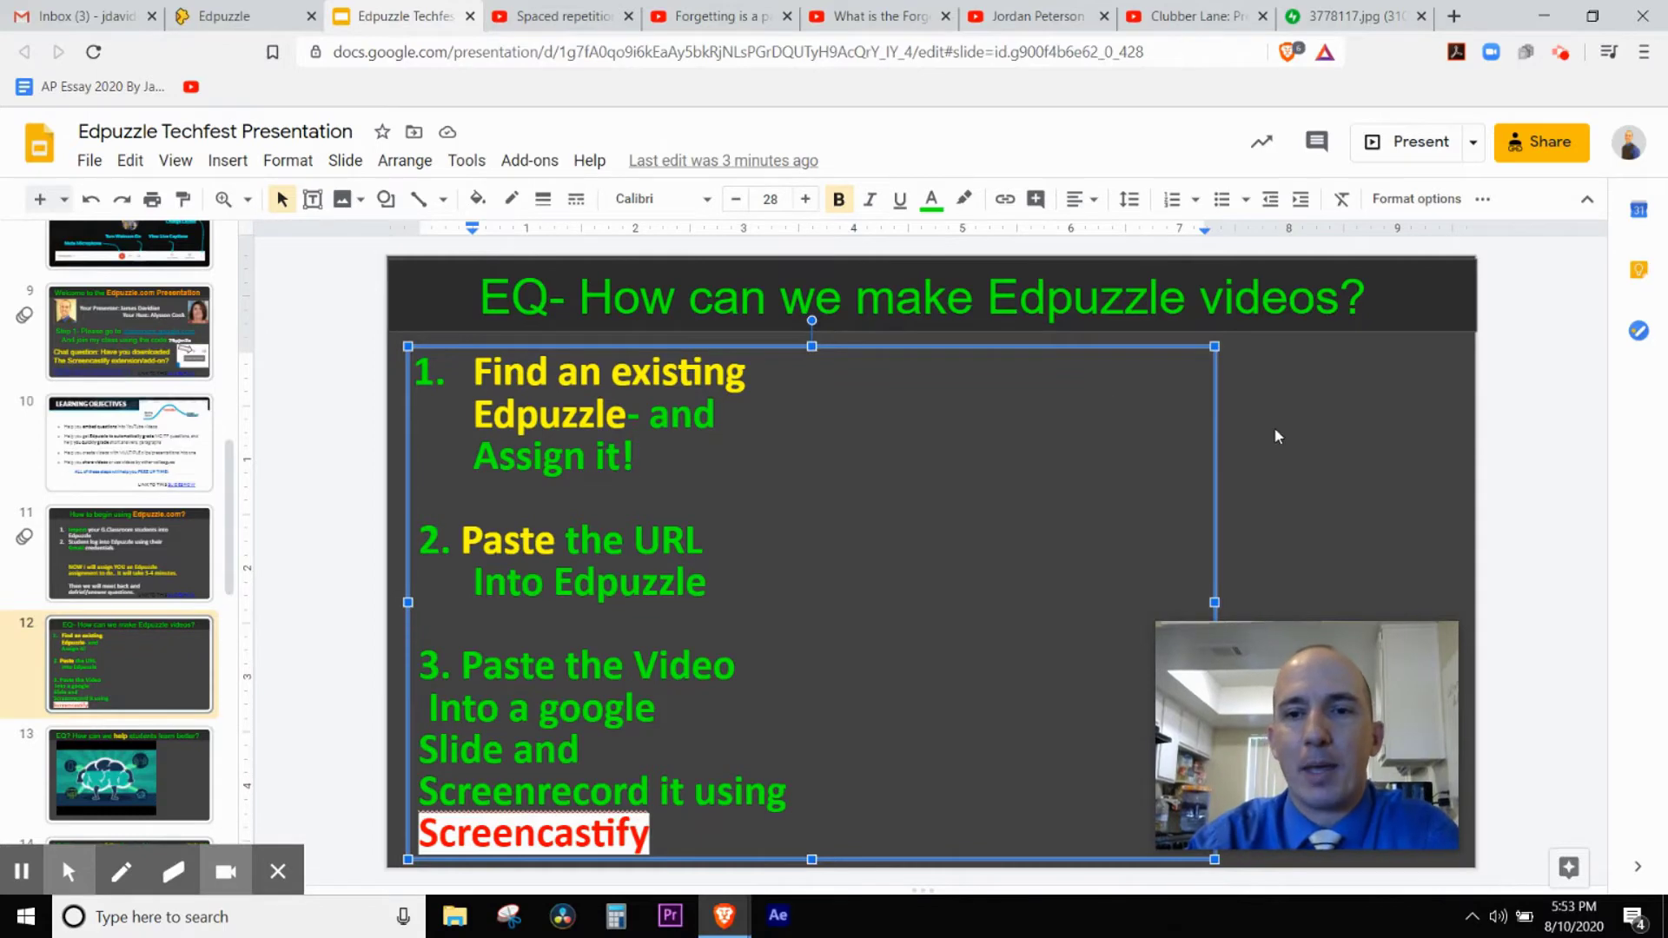
- In the Google Slides presentation, deselect the text box on slide 12 and close the webcam preview
{"action": "left_click", "coordinate": [1277, 436]}
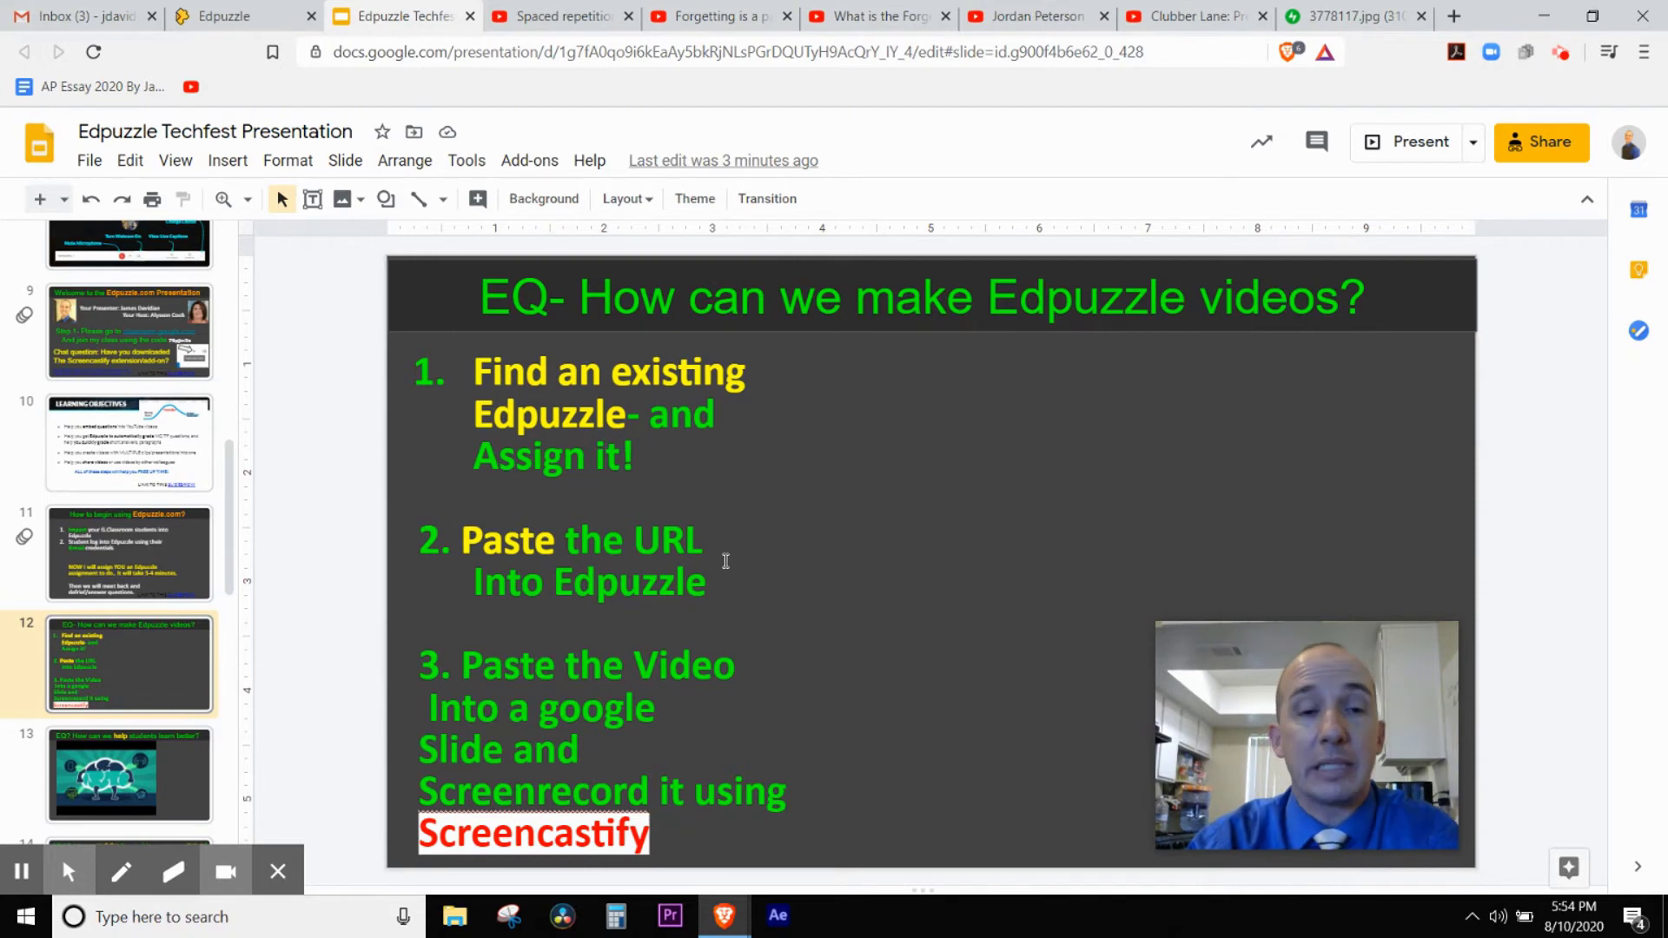
{"action": "left_click", "coordinate": [975, 573]}
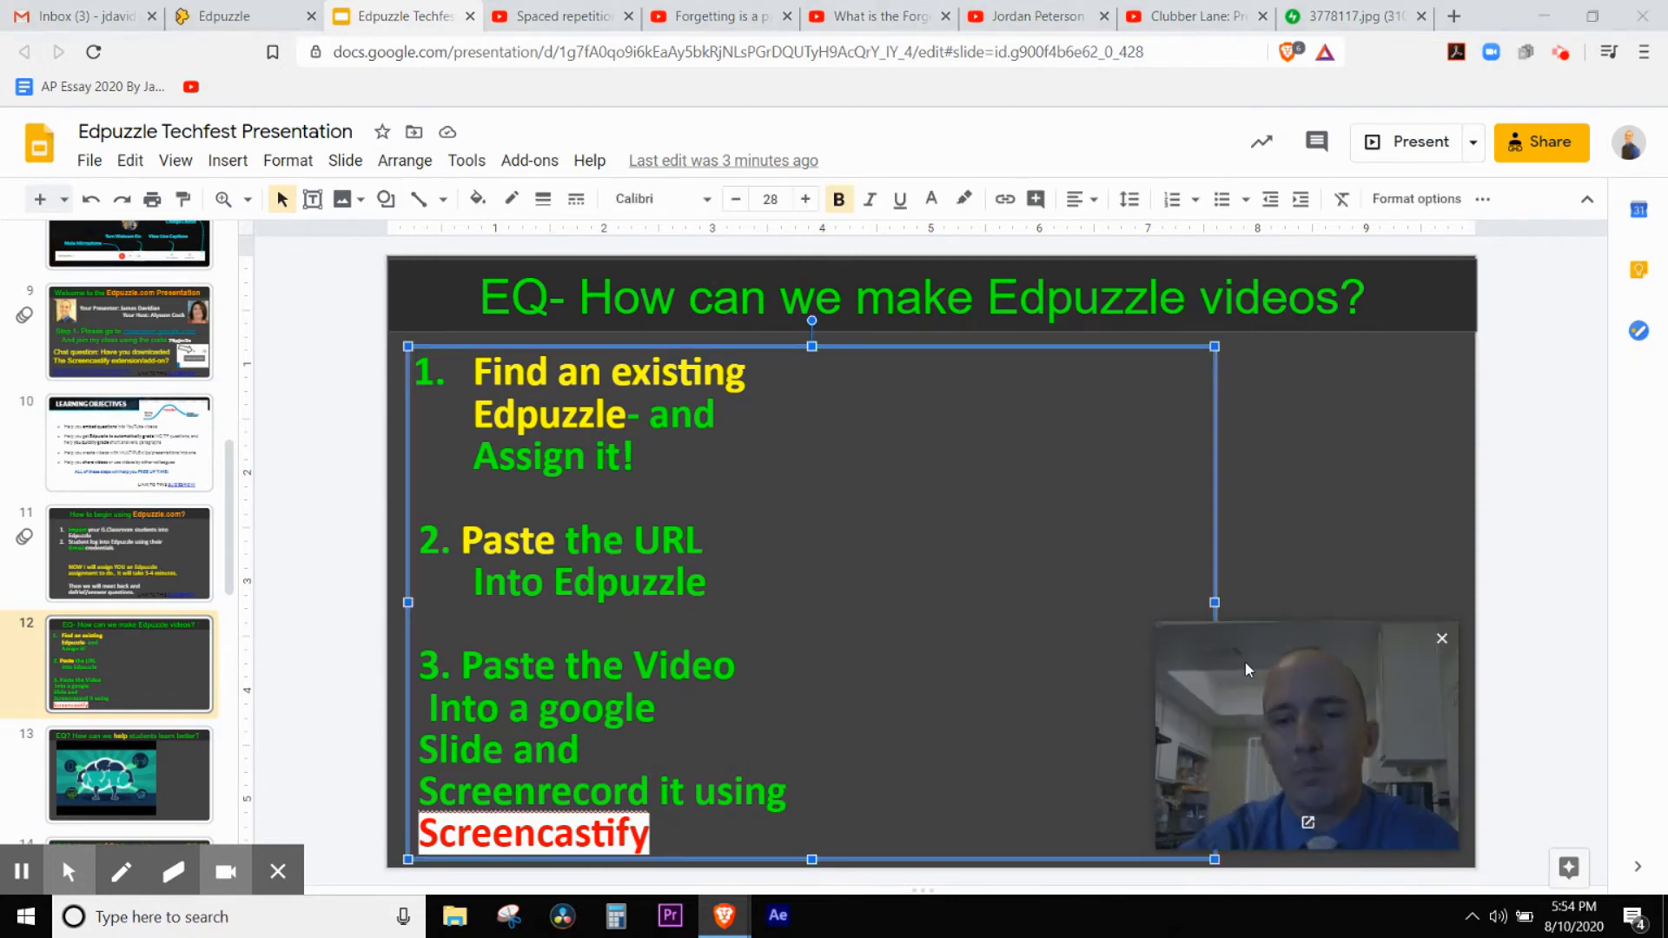
{"action": "left_click", "coordinate": [1442, 638]}
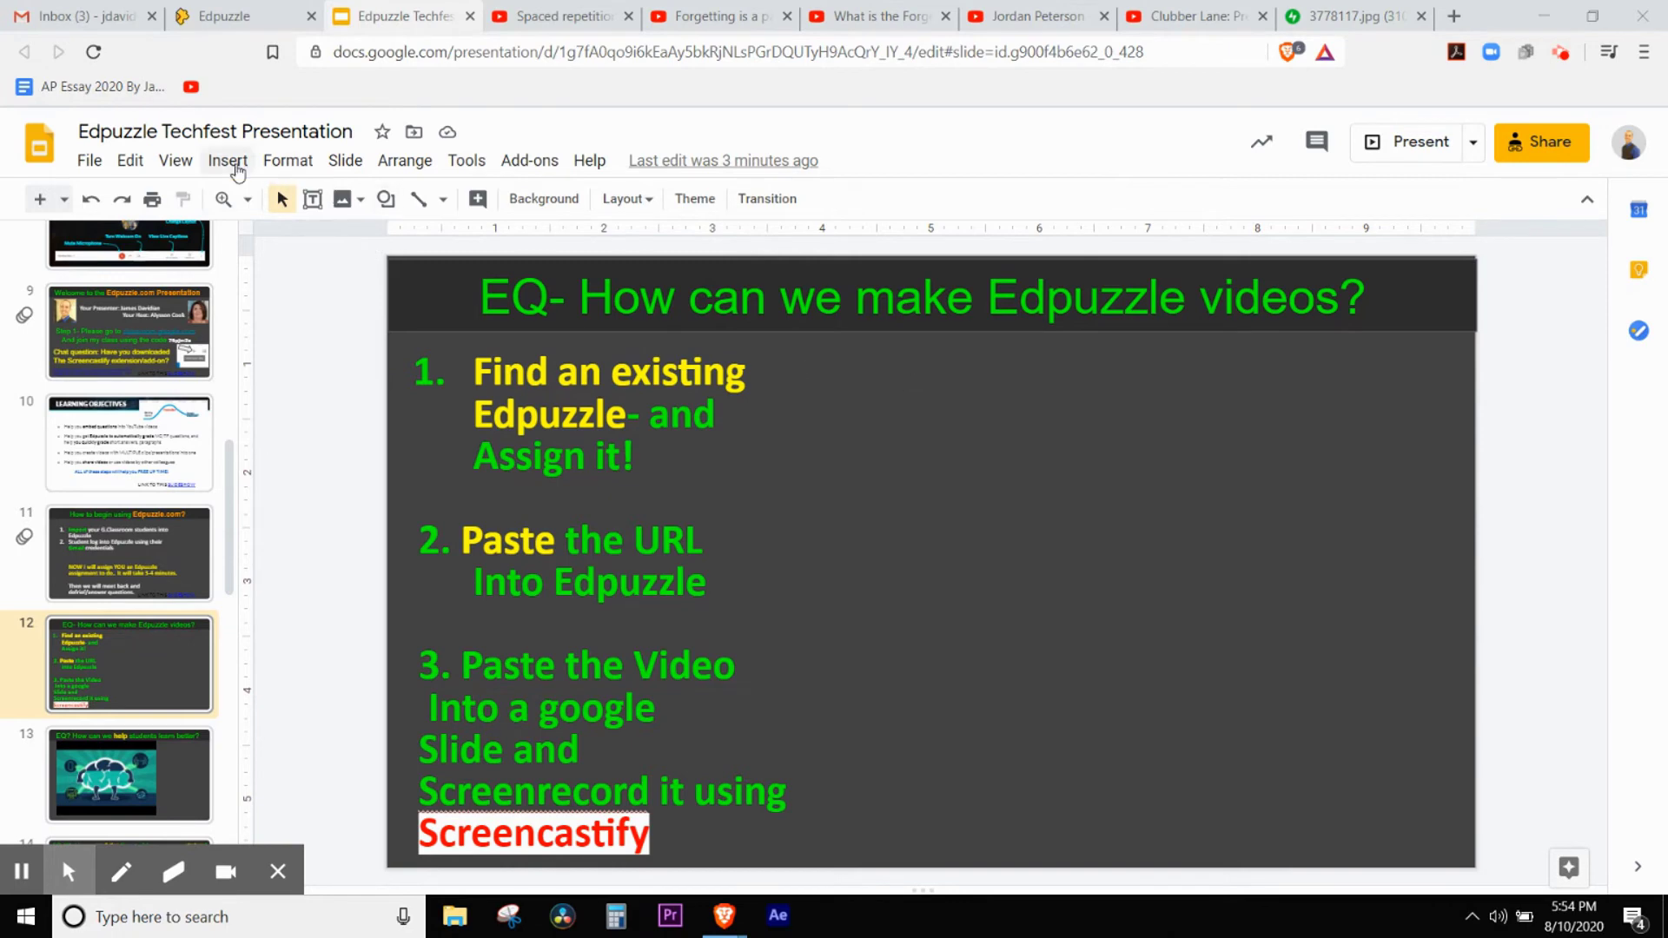
{"action": "left_click", "coordinate": [226, 162]}
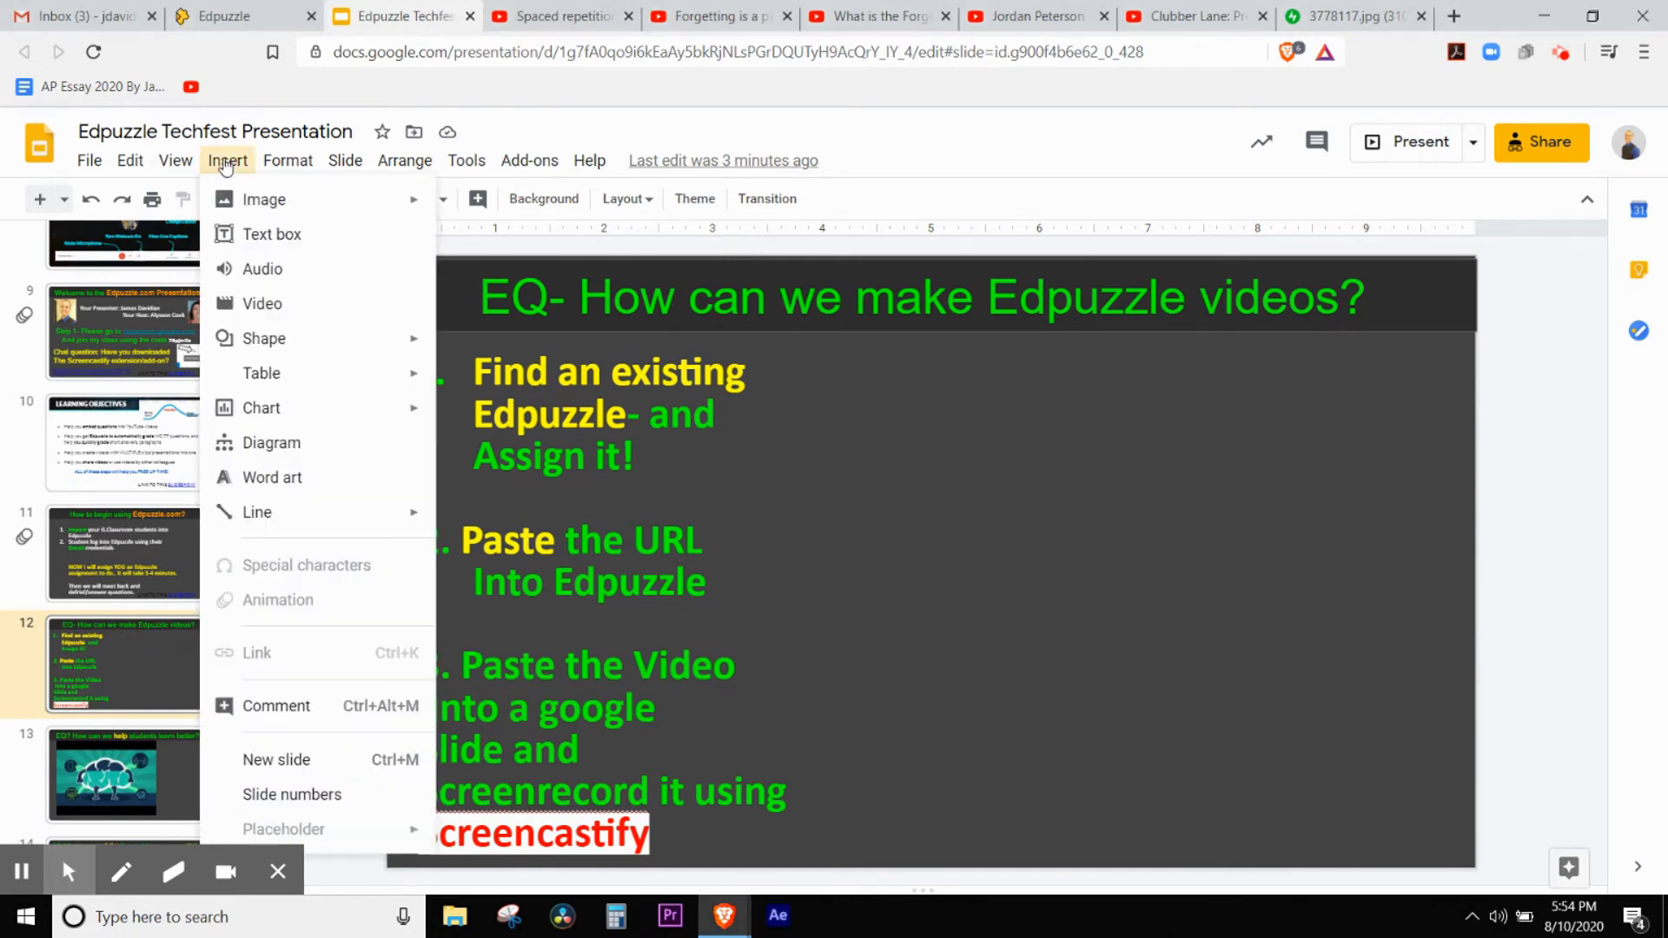
{"action": "left_click", "coordinate": [249, 304]}
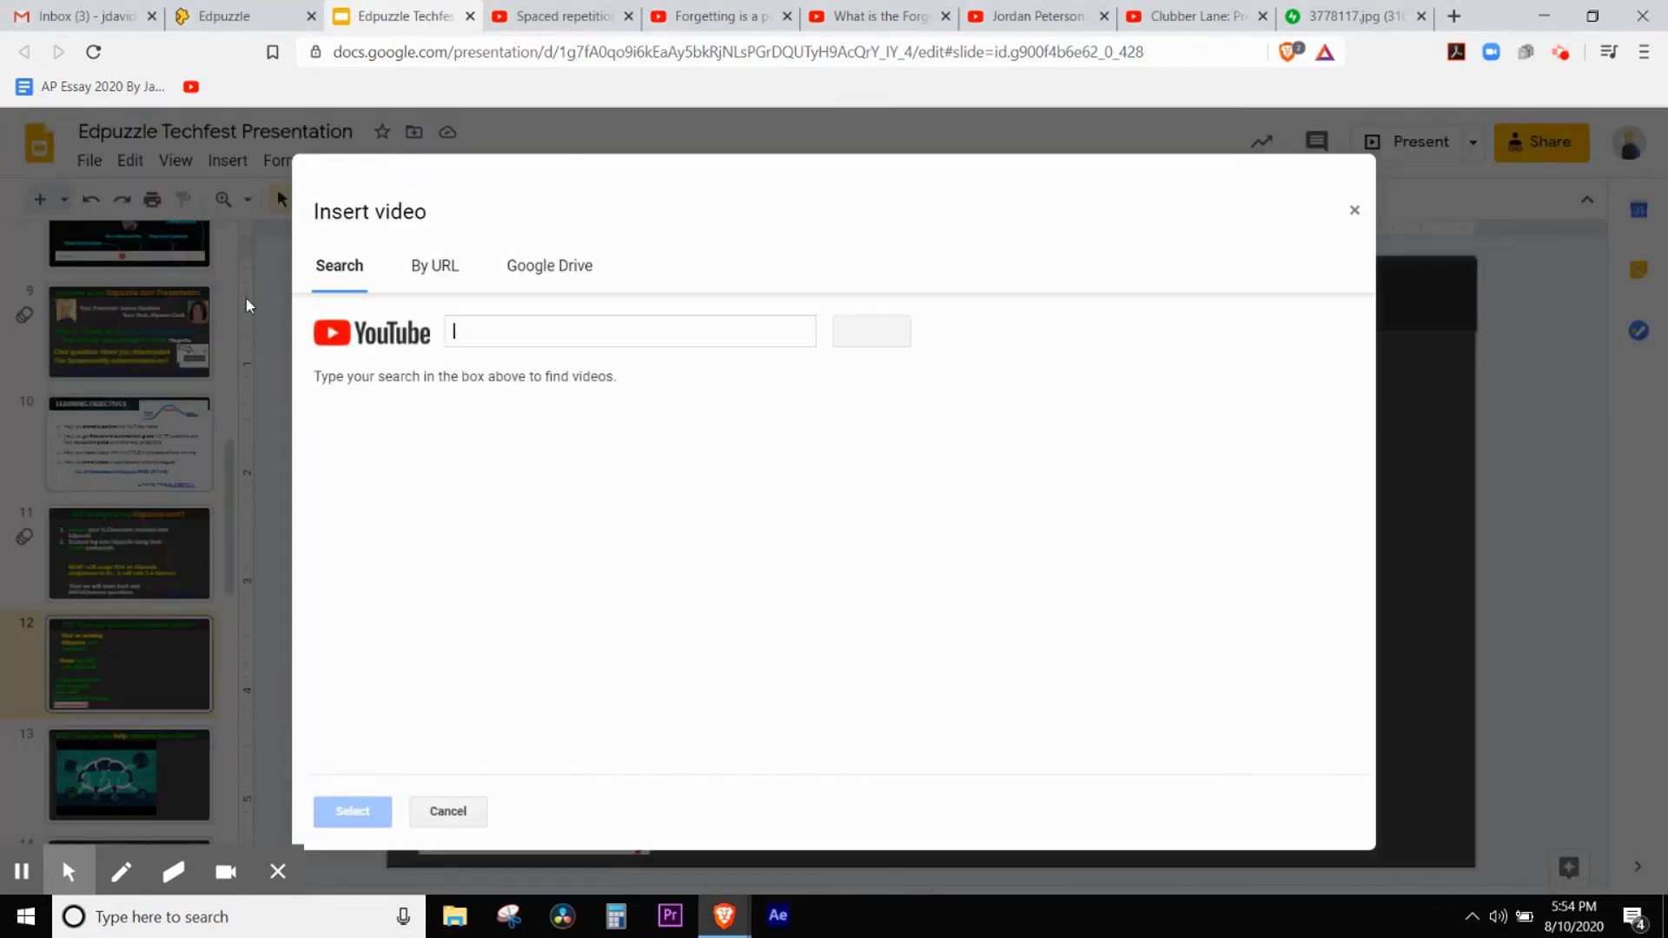
{"action": "key", "text": "ctrl+v"}
{"action": "left_click", "coordinate": [869, 330]}
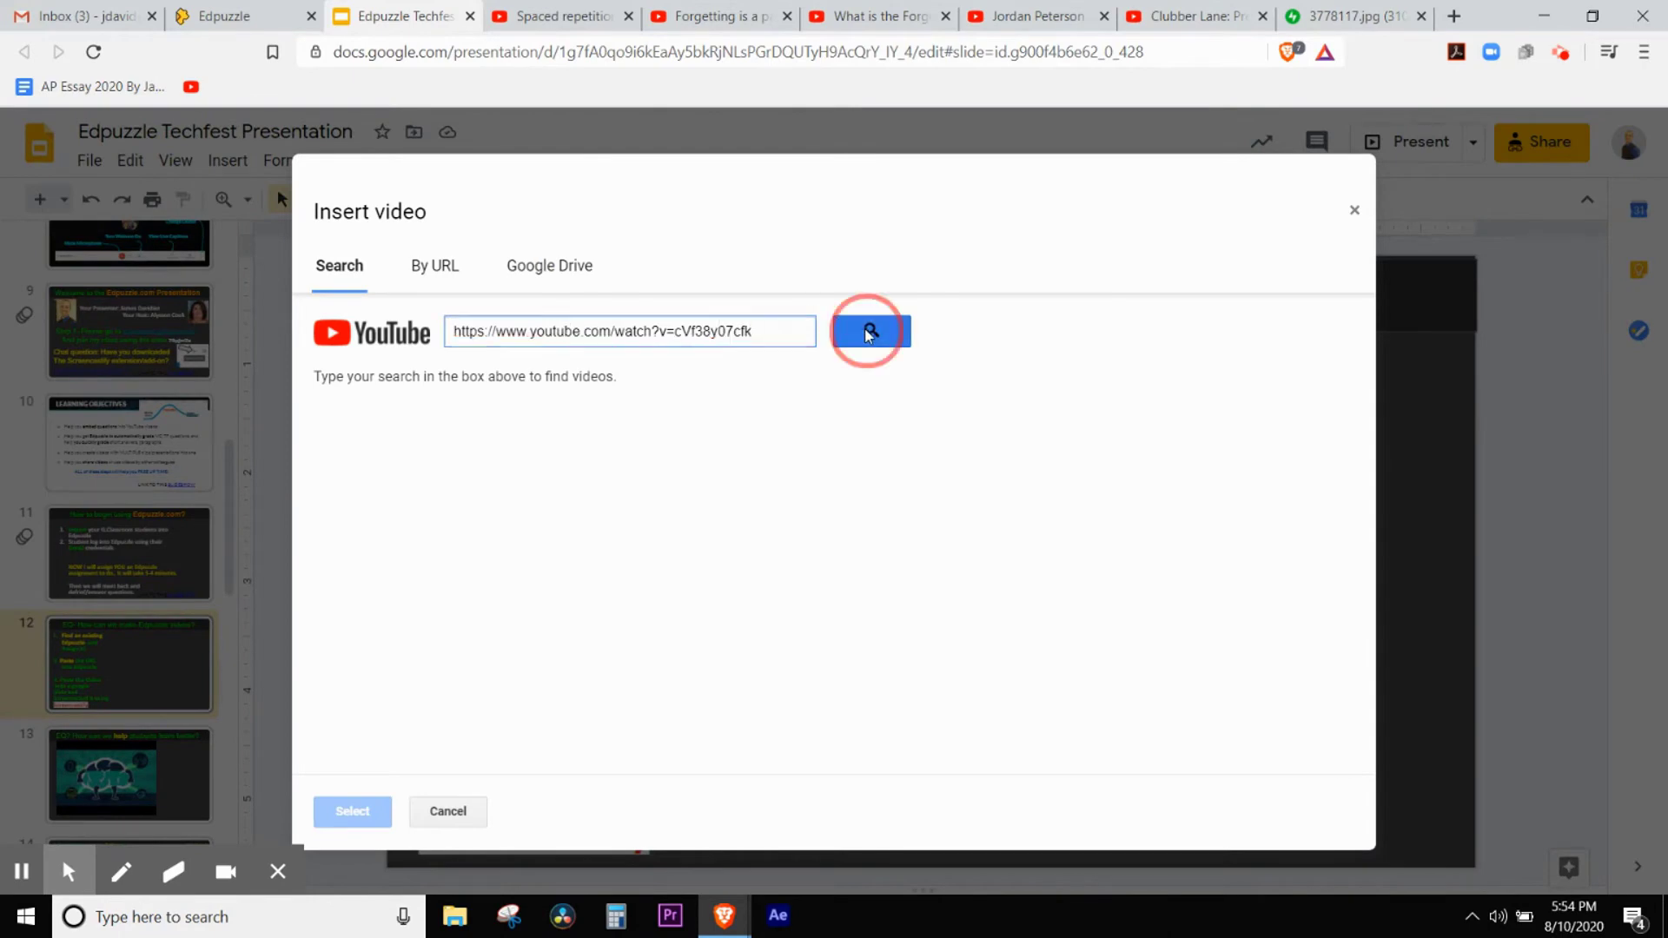
{"action": "left_click", "coordinate": [356, 811]}
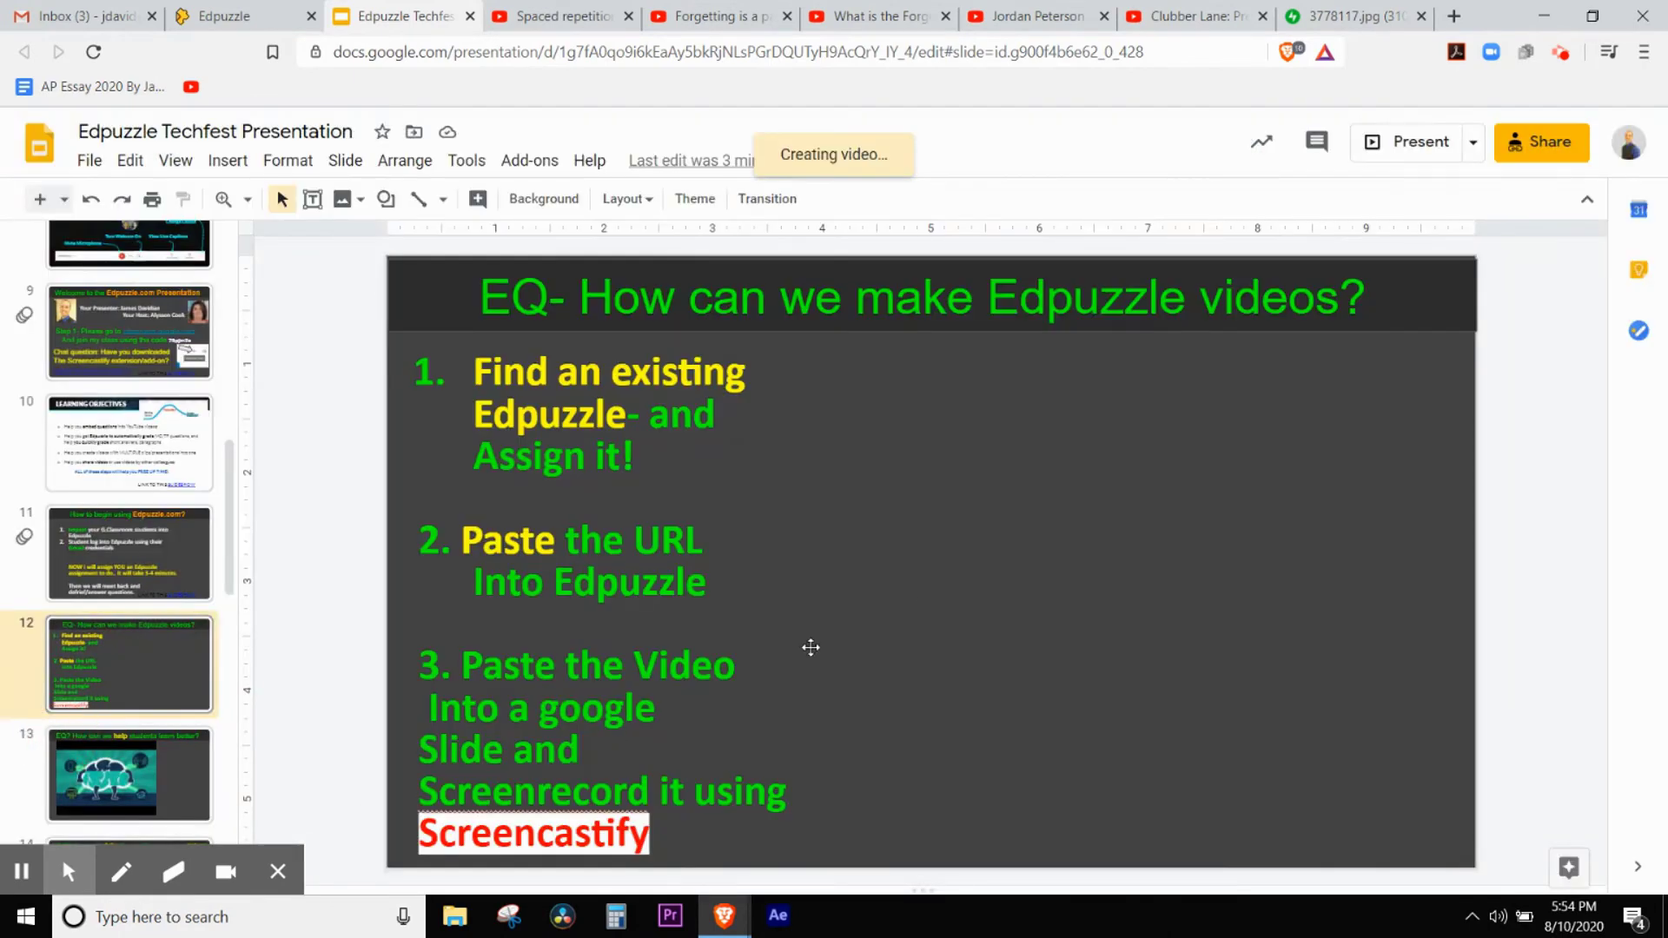
{"action": "left_click_drag", "start_coordinate": [836, 508], "coordinate": [1139, 533]}
{"action": "left_click_drag", "start_coordinate": [702, 765], "coordinate": [667, 794]}
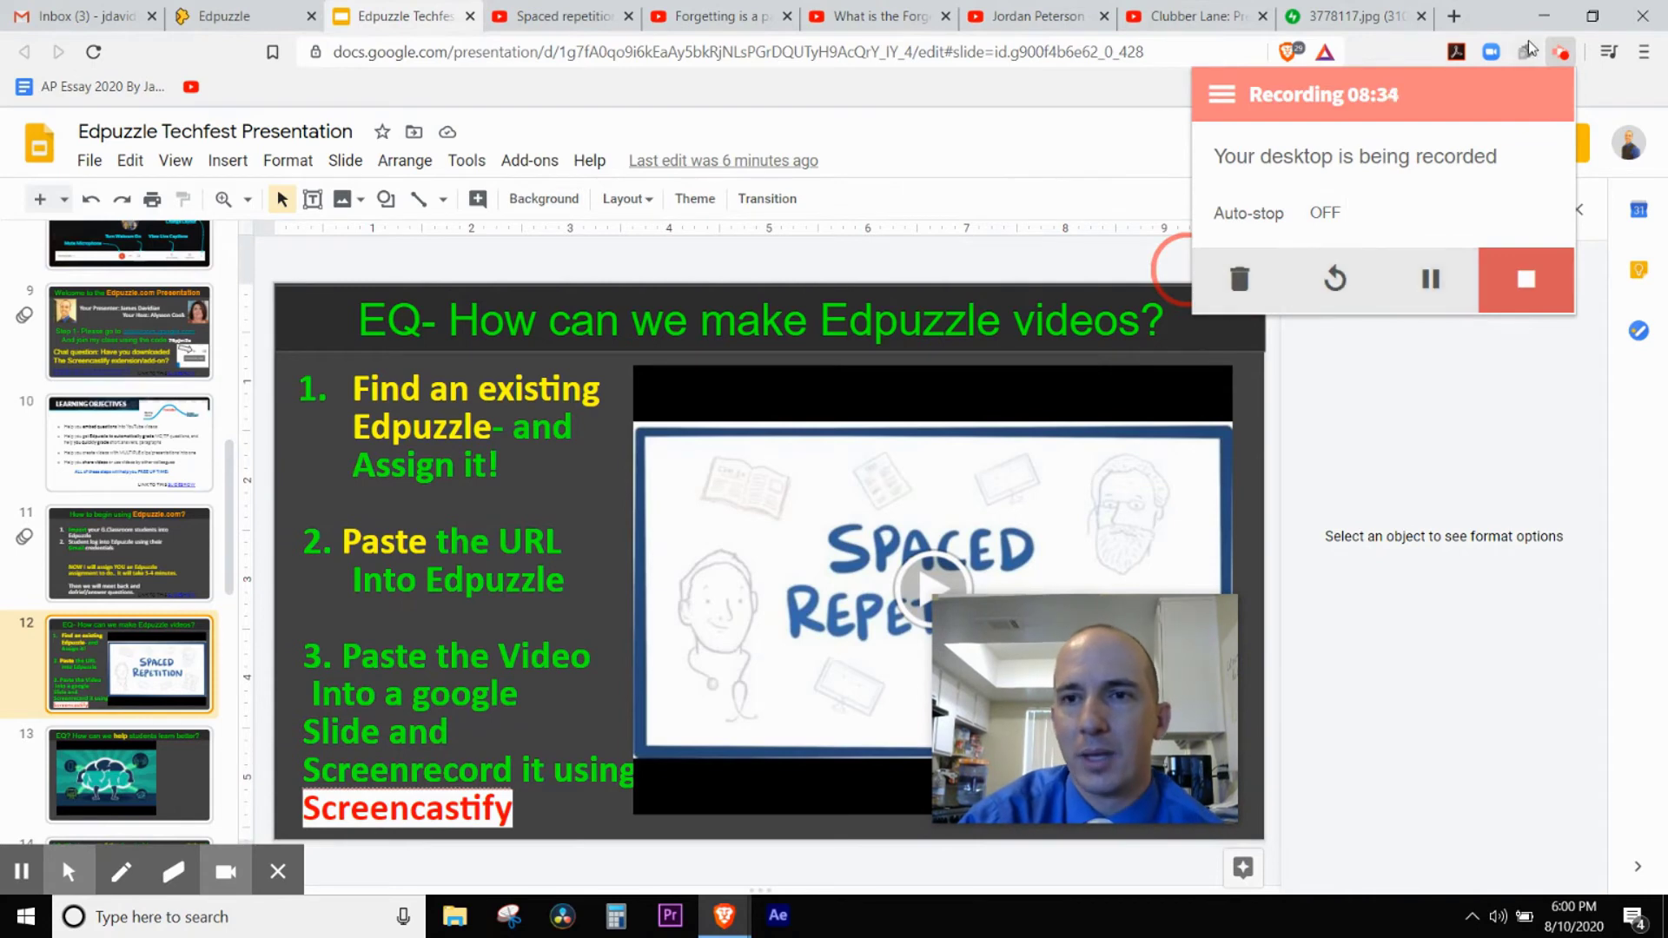
- Pause the Screencastify desktop recording over the slides, and stop the recording from the Forgetting Curve YouTube page
{"action": "left_click", "coordinate": [1560, 53]}
{"action": "left_click", "coordinate": [1561, 55]}
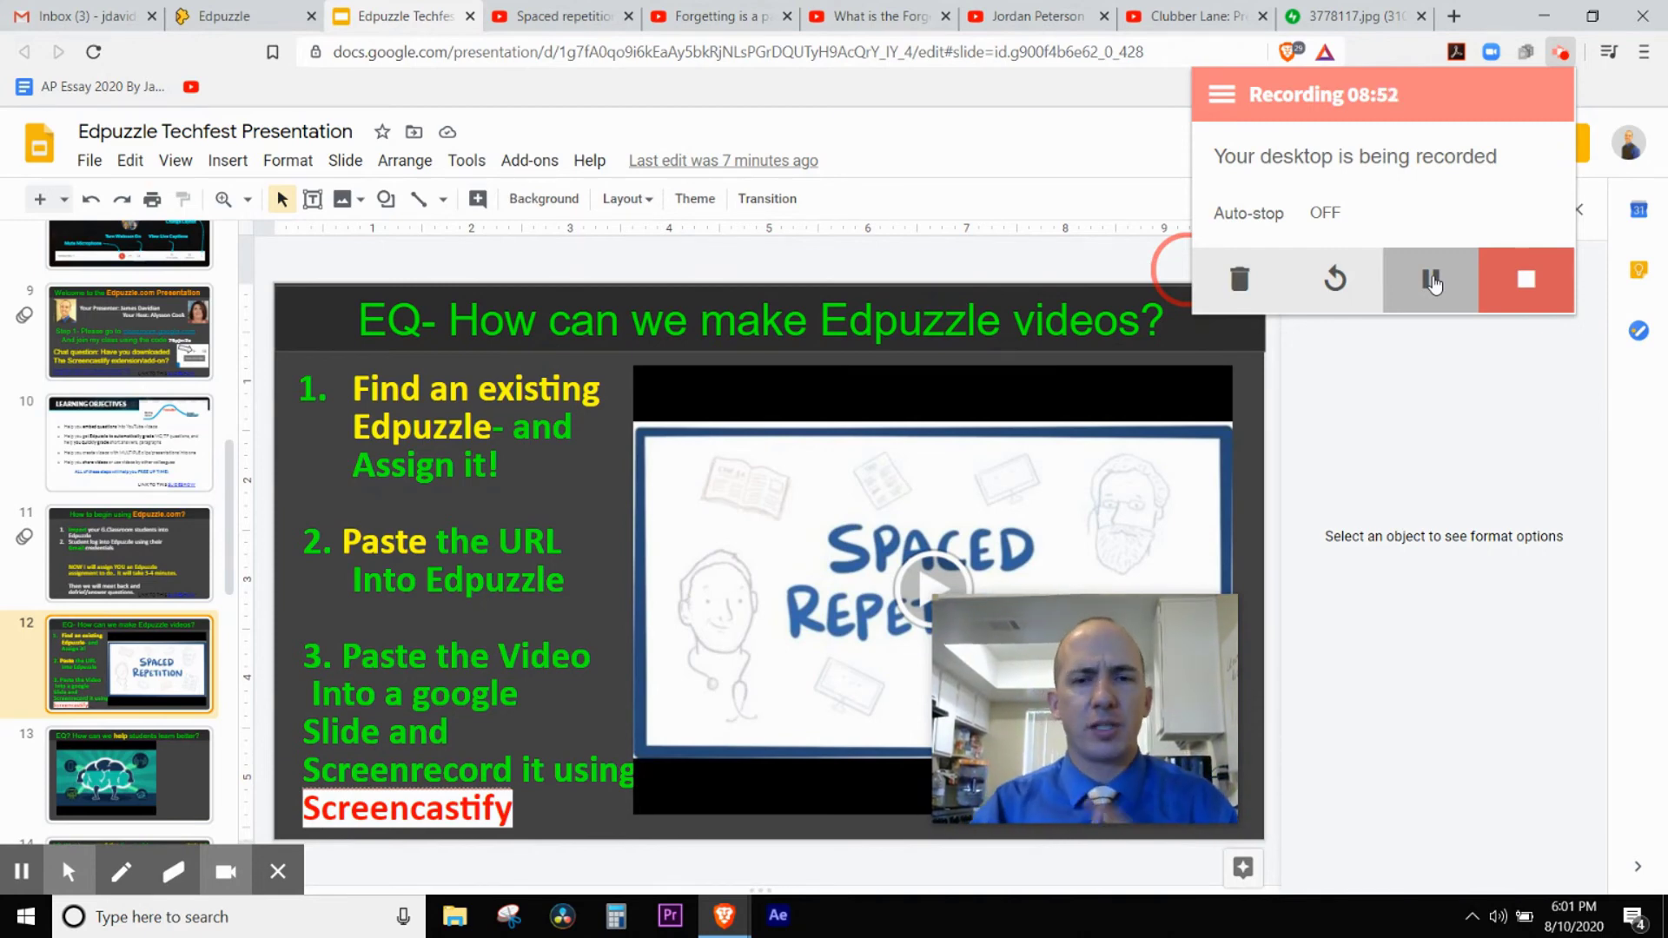
{"action": "left_click", "coordinate": [1433, 281]}
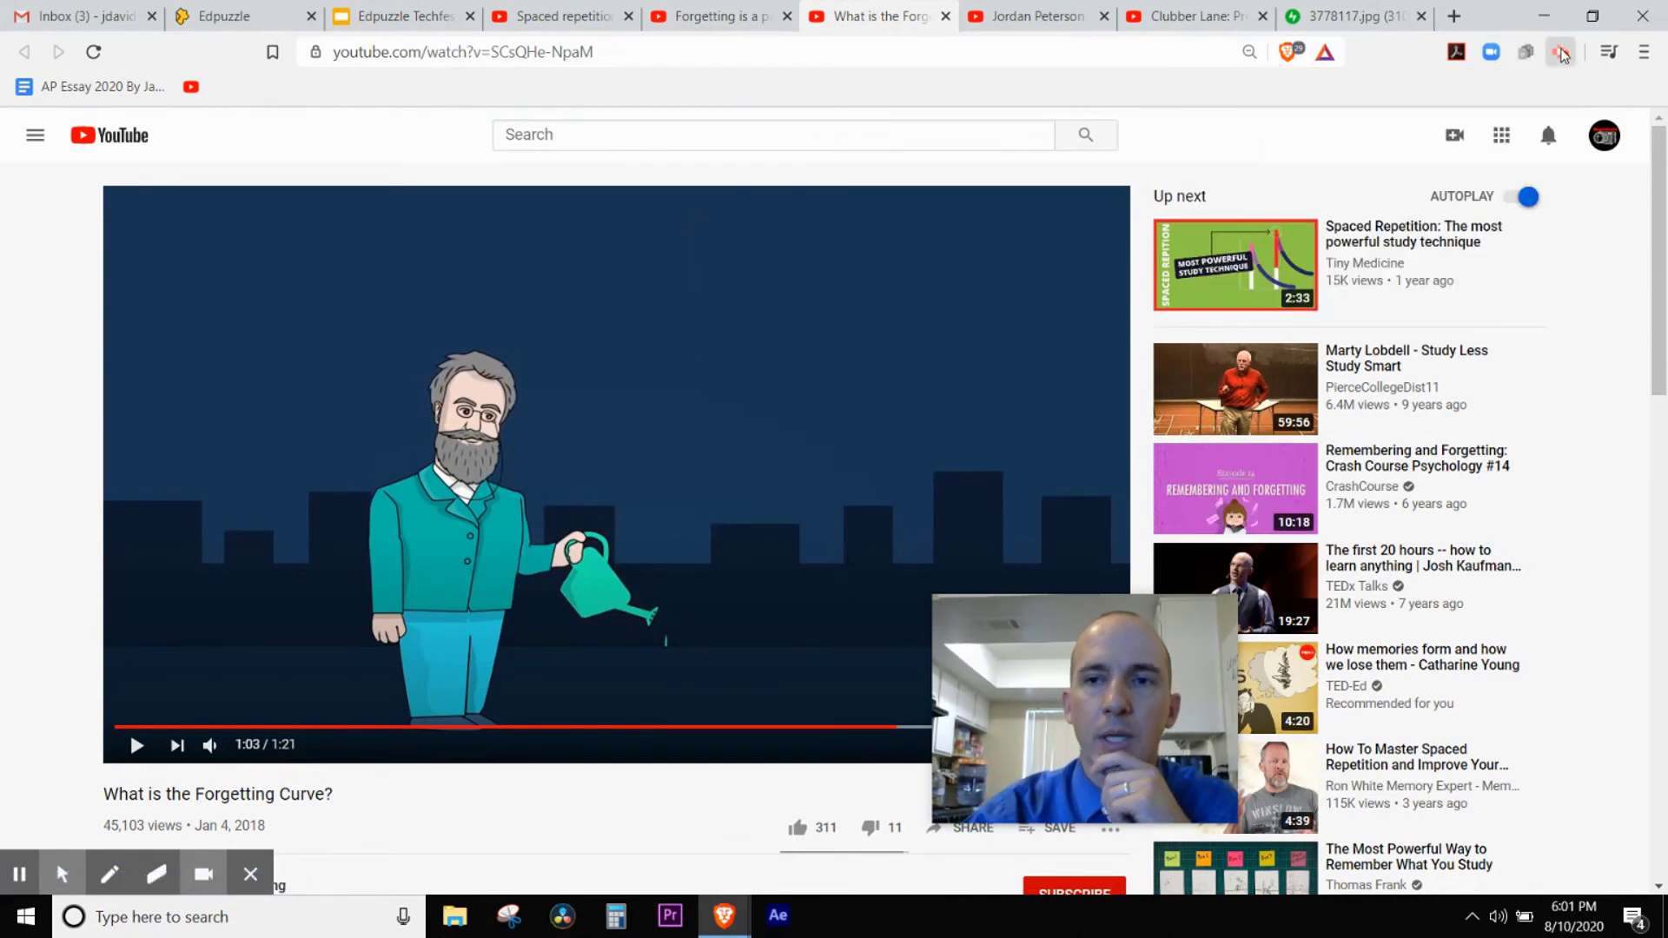
{"action": "left_click", "coordinate": [1561, 54]}
{"action": "left_click", "coordinate": [1512, 275]}
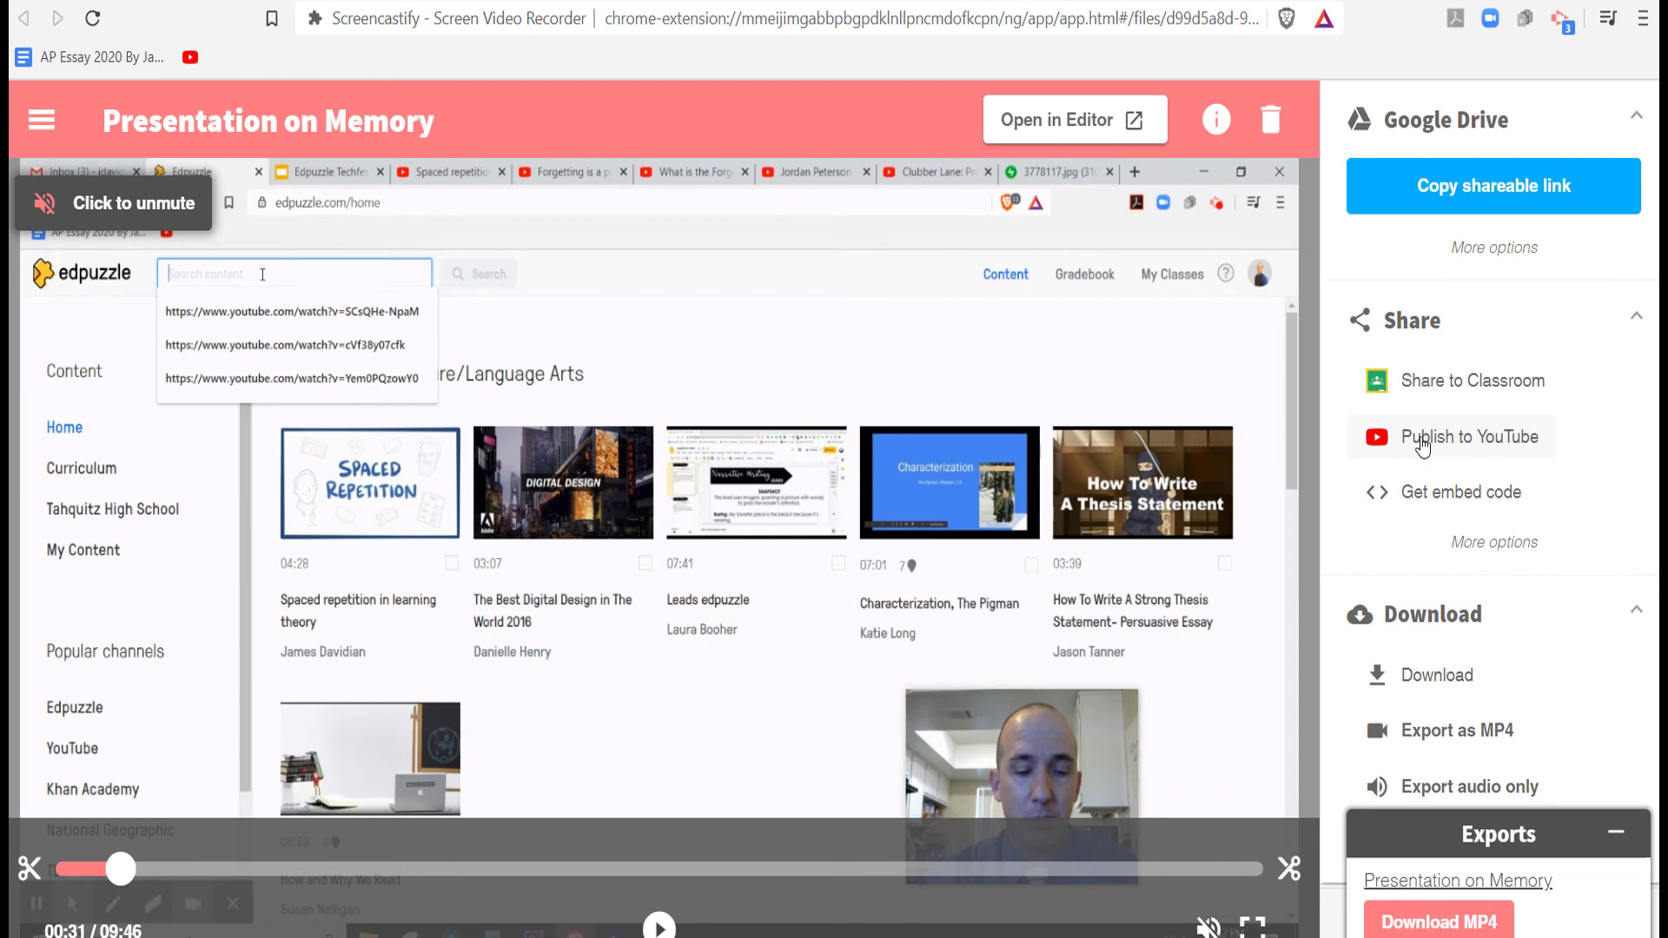
- Open the YouTube publishing options for the "Presentation on Memory" recording and set its visibility to Public
{"action": "left_click", "coordinate": [1437, 441]}
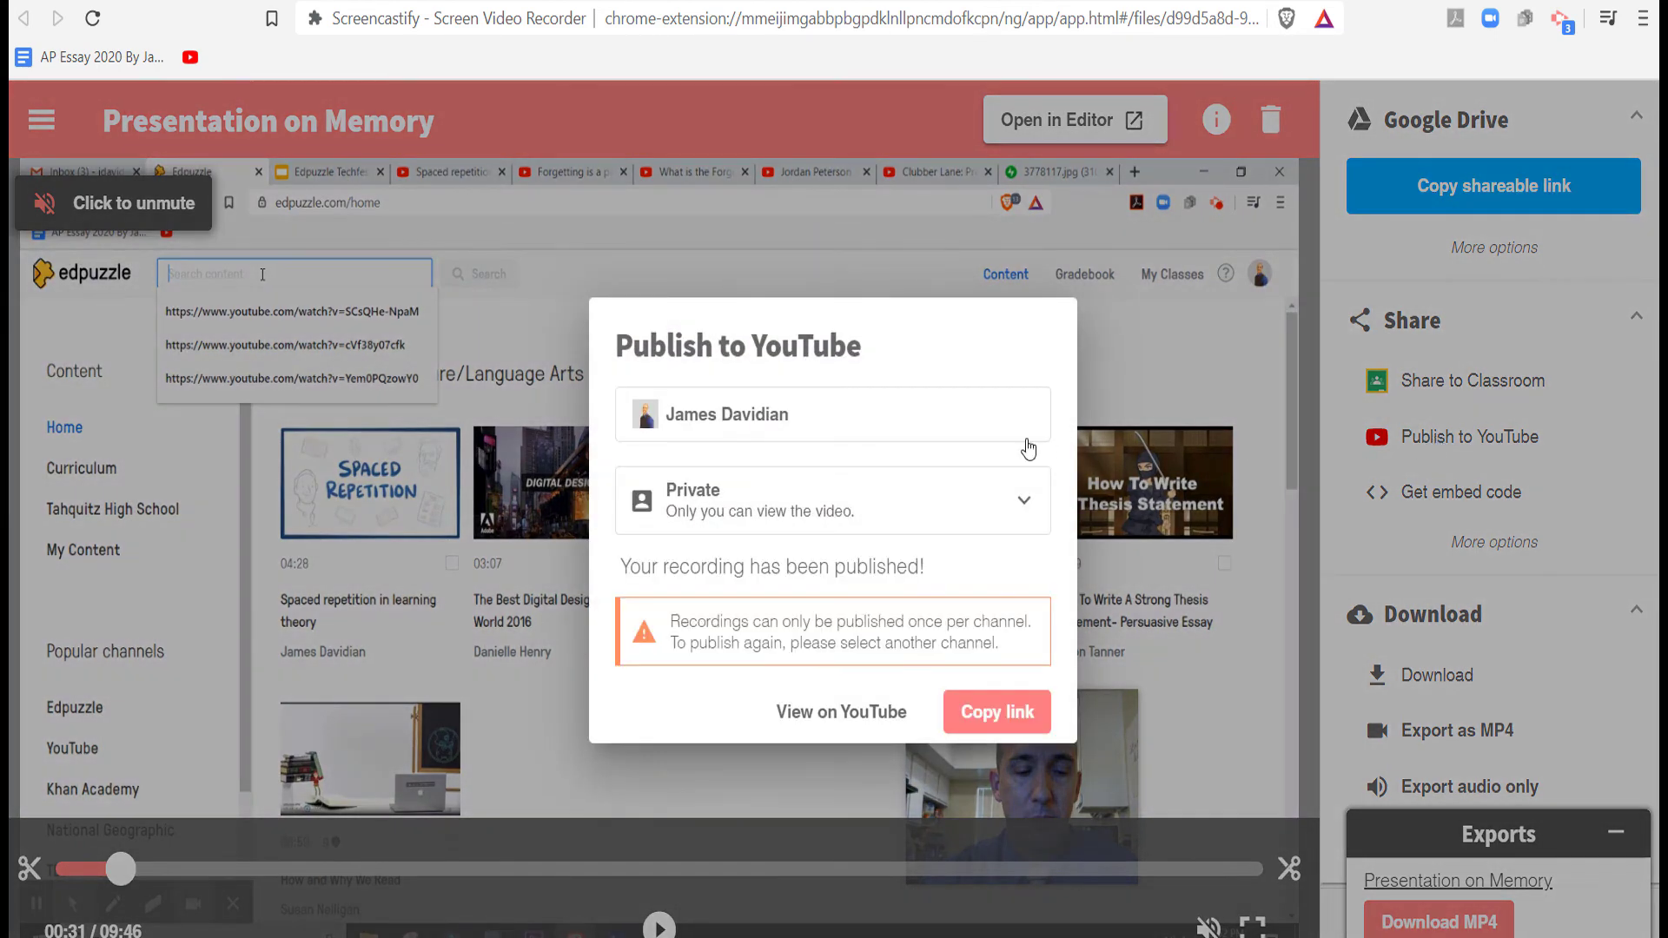
{"action": "left_click", "coordinate": [735, 502]}
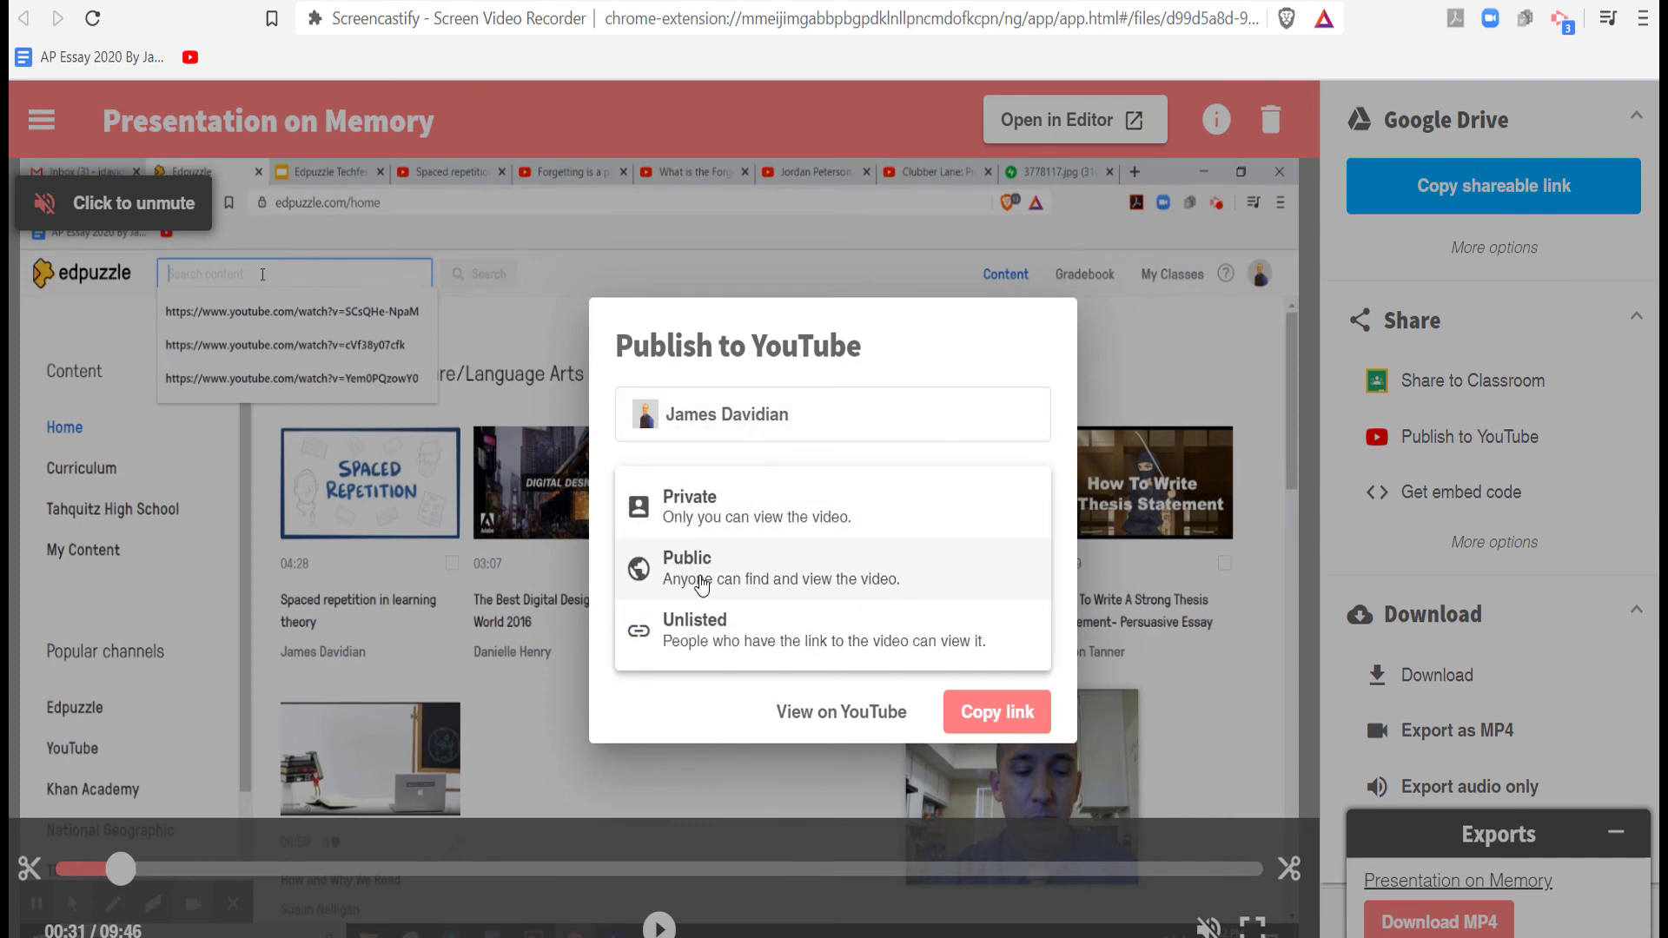
{"action": "left_click", "coordinate": [696, 584]}
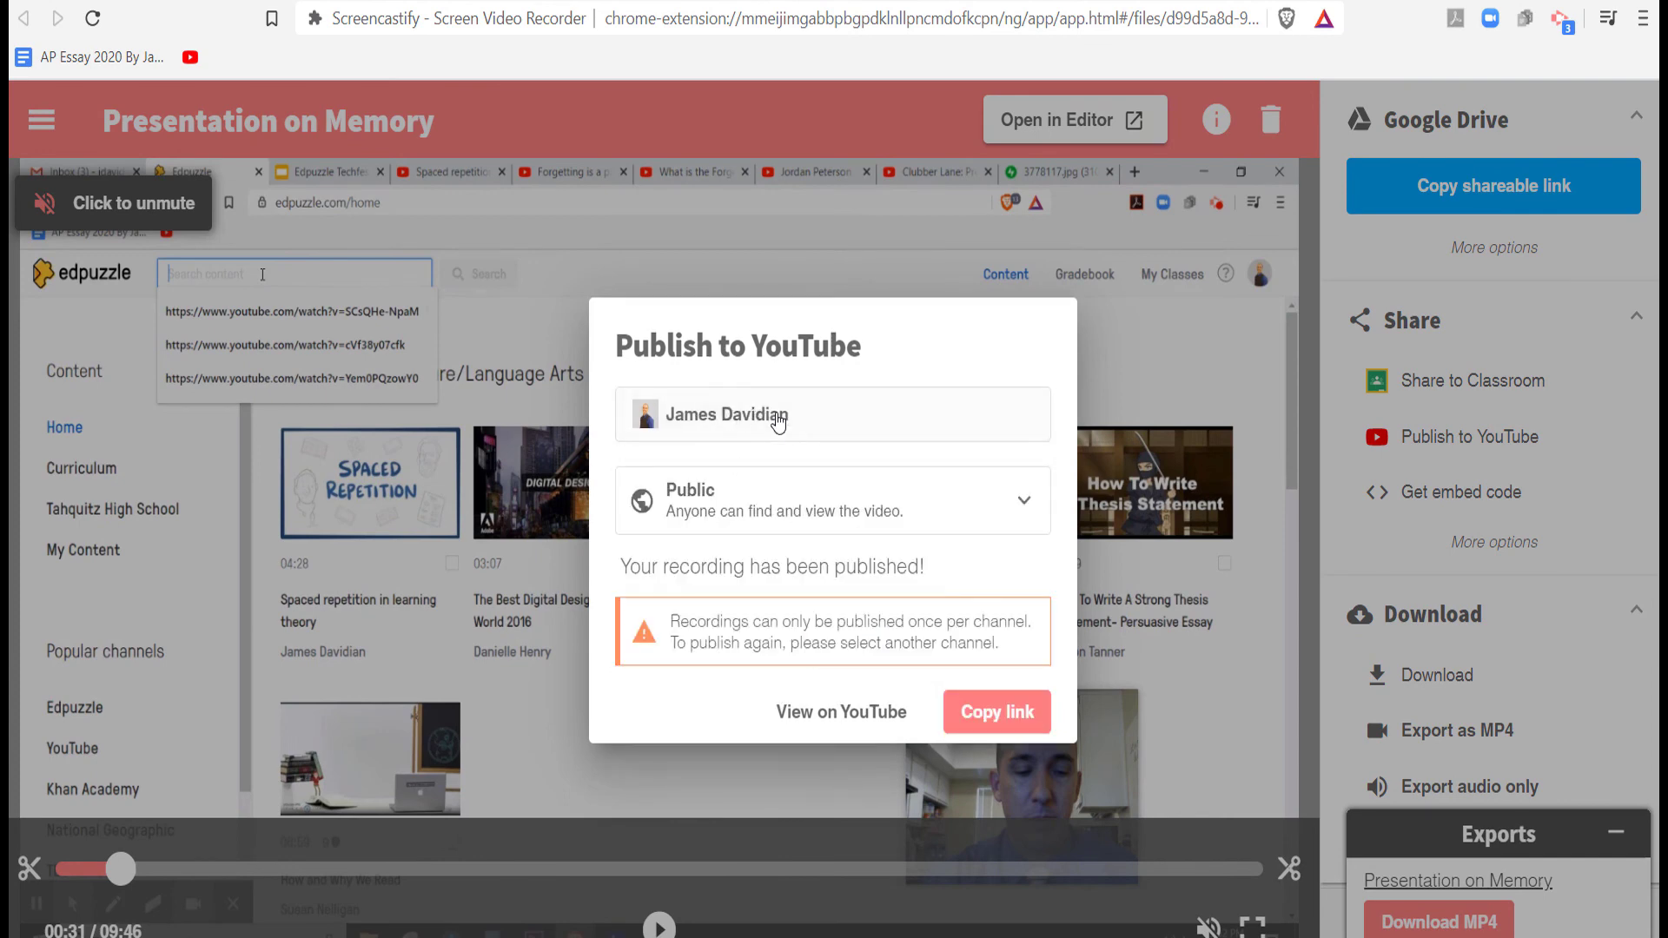
- Switch to the YouTube page of the published "Presentation on Memory" recording and copy its full web address
{"action": "left_click", "coordinate": [736, 427]}
{"action": "left_click", "coordinate": [812, 416]}
{"action": "left_click", "coordinate": [956, 2]}
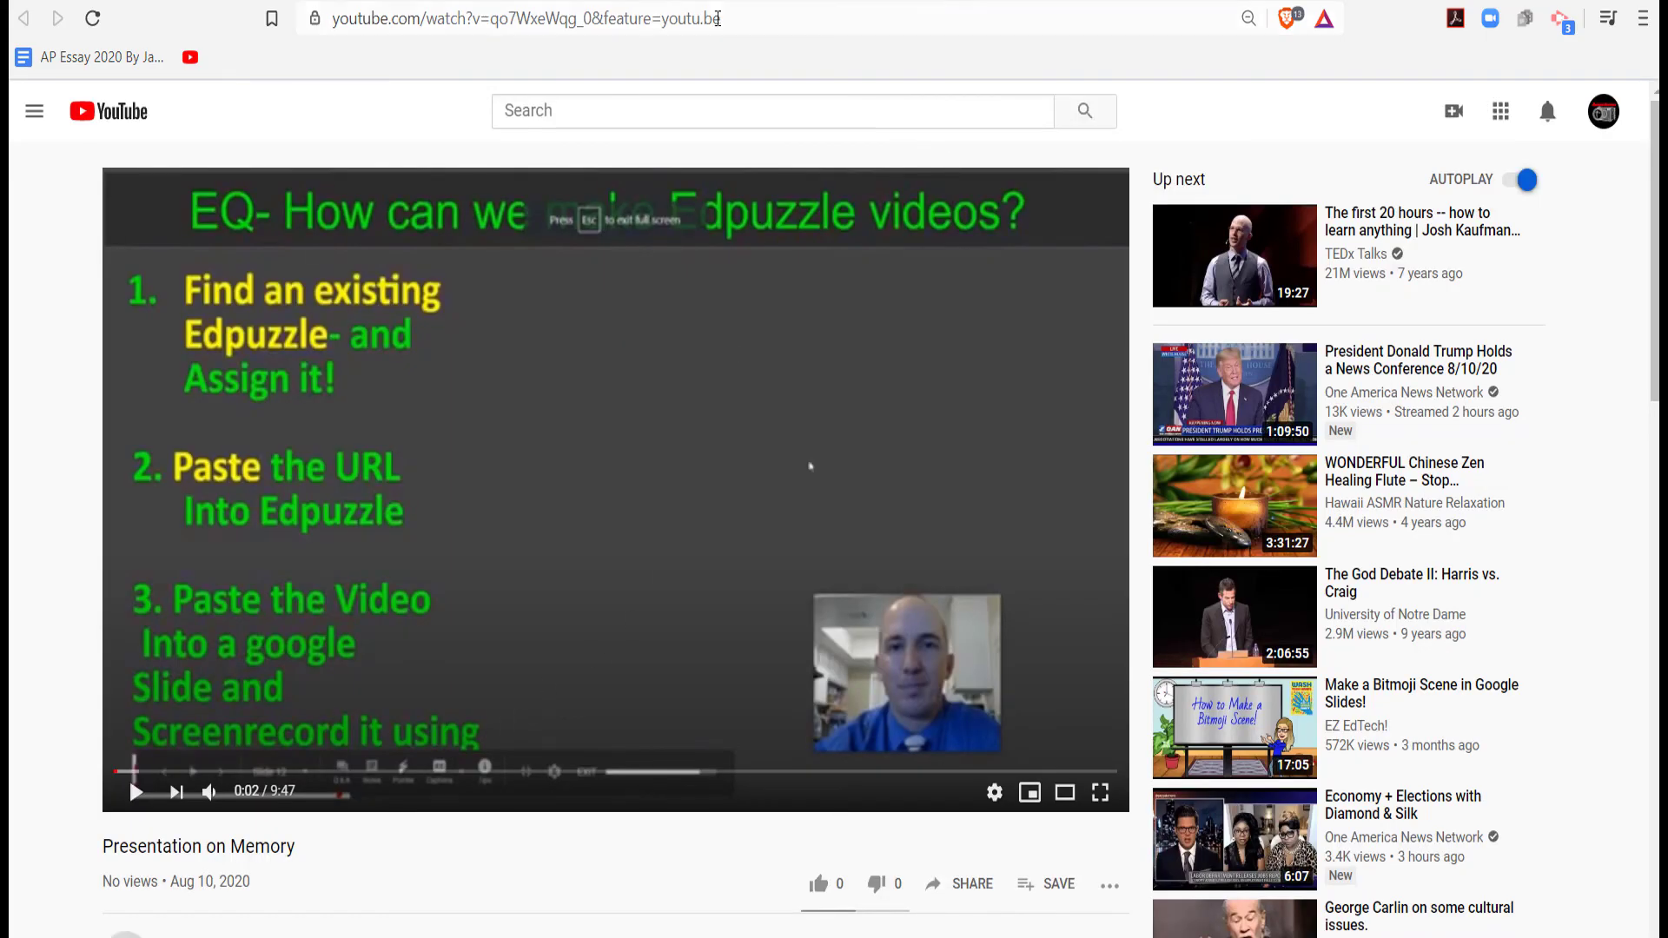
{"action": "left_click", "coordinate": [767, 18]}
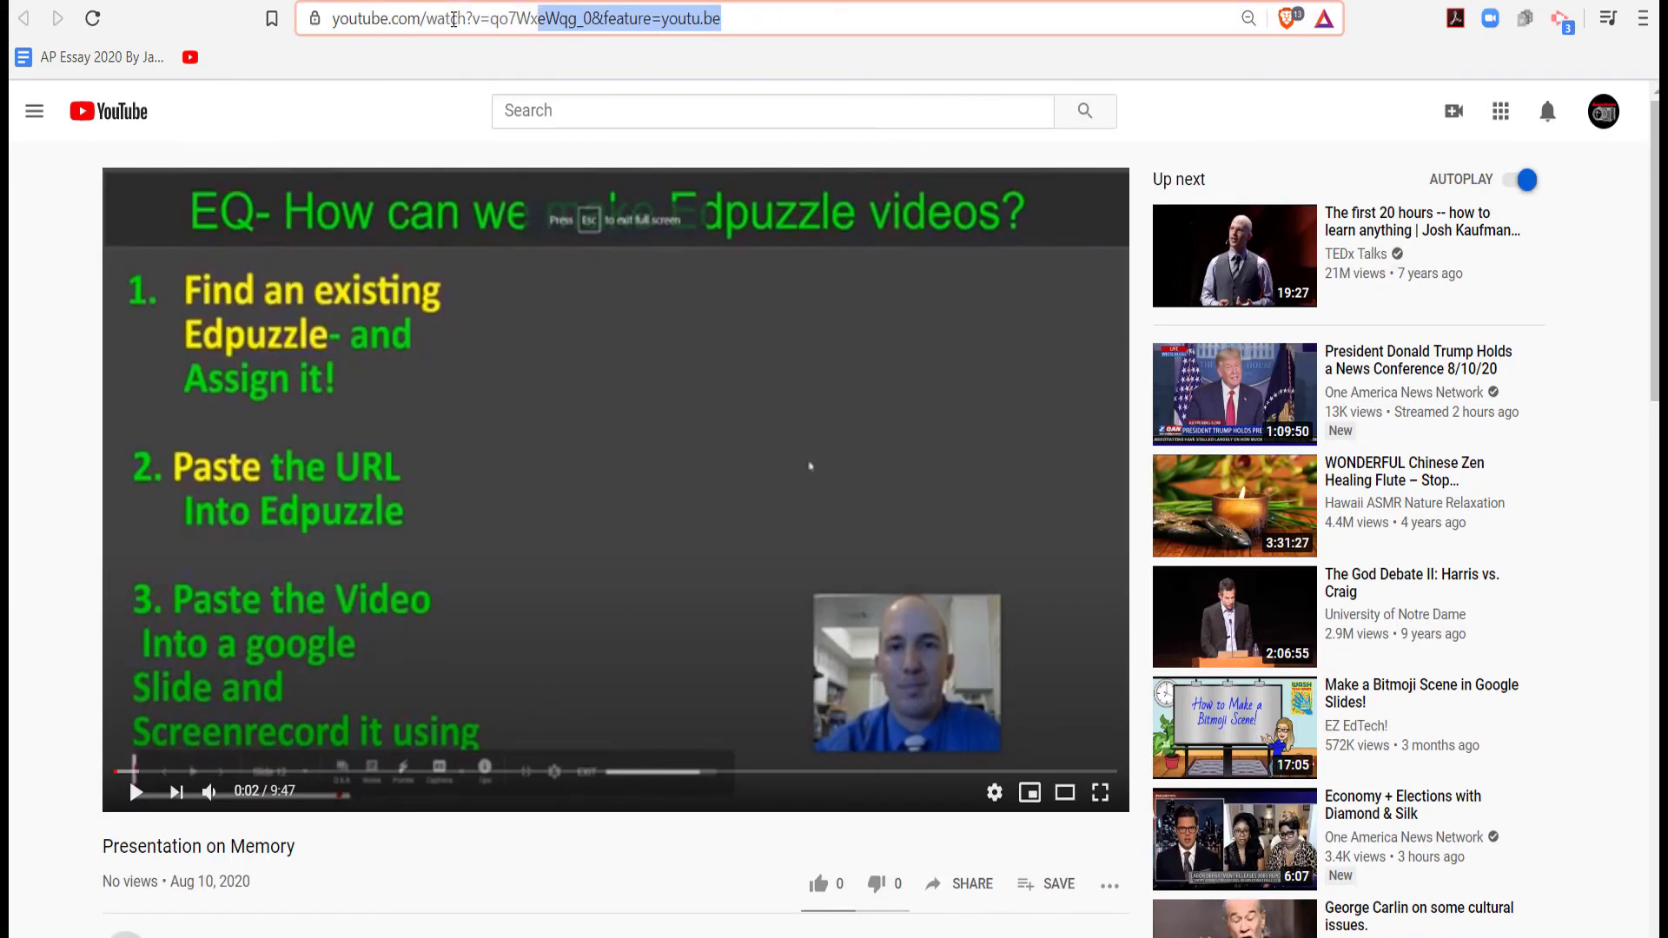
{"action": "right_click", "coordinate": [405, 19]}
{"action": "left_click", "coordinate": [450, 150]}
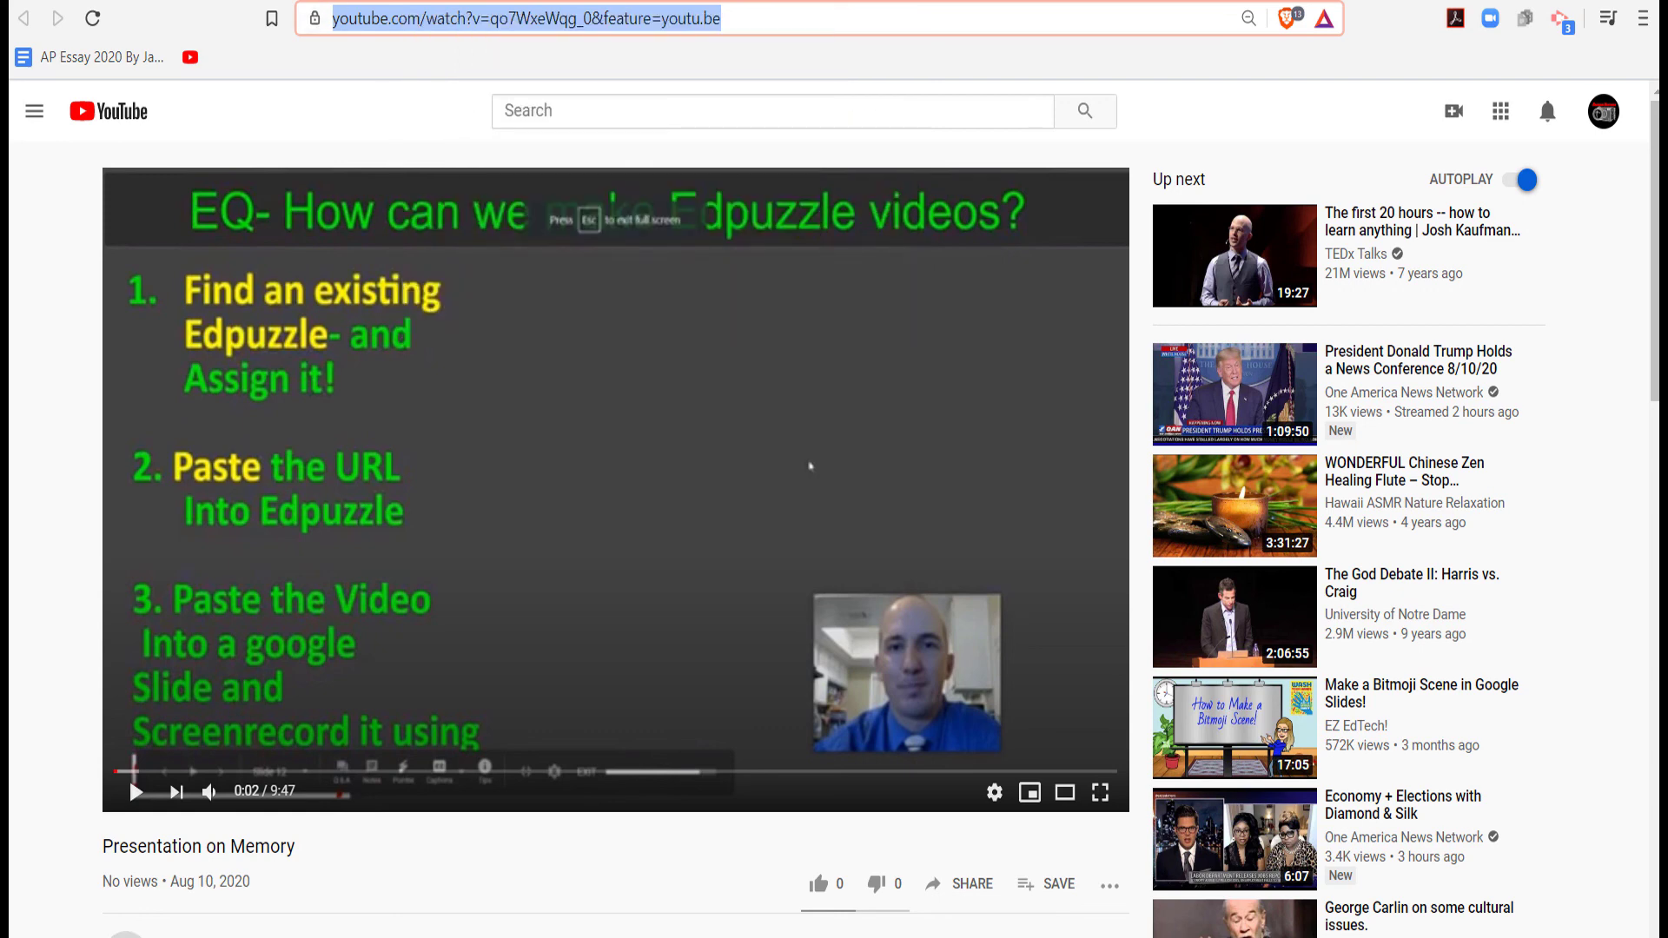
{"action": "left_click", "coordinate": [591, 1]}
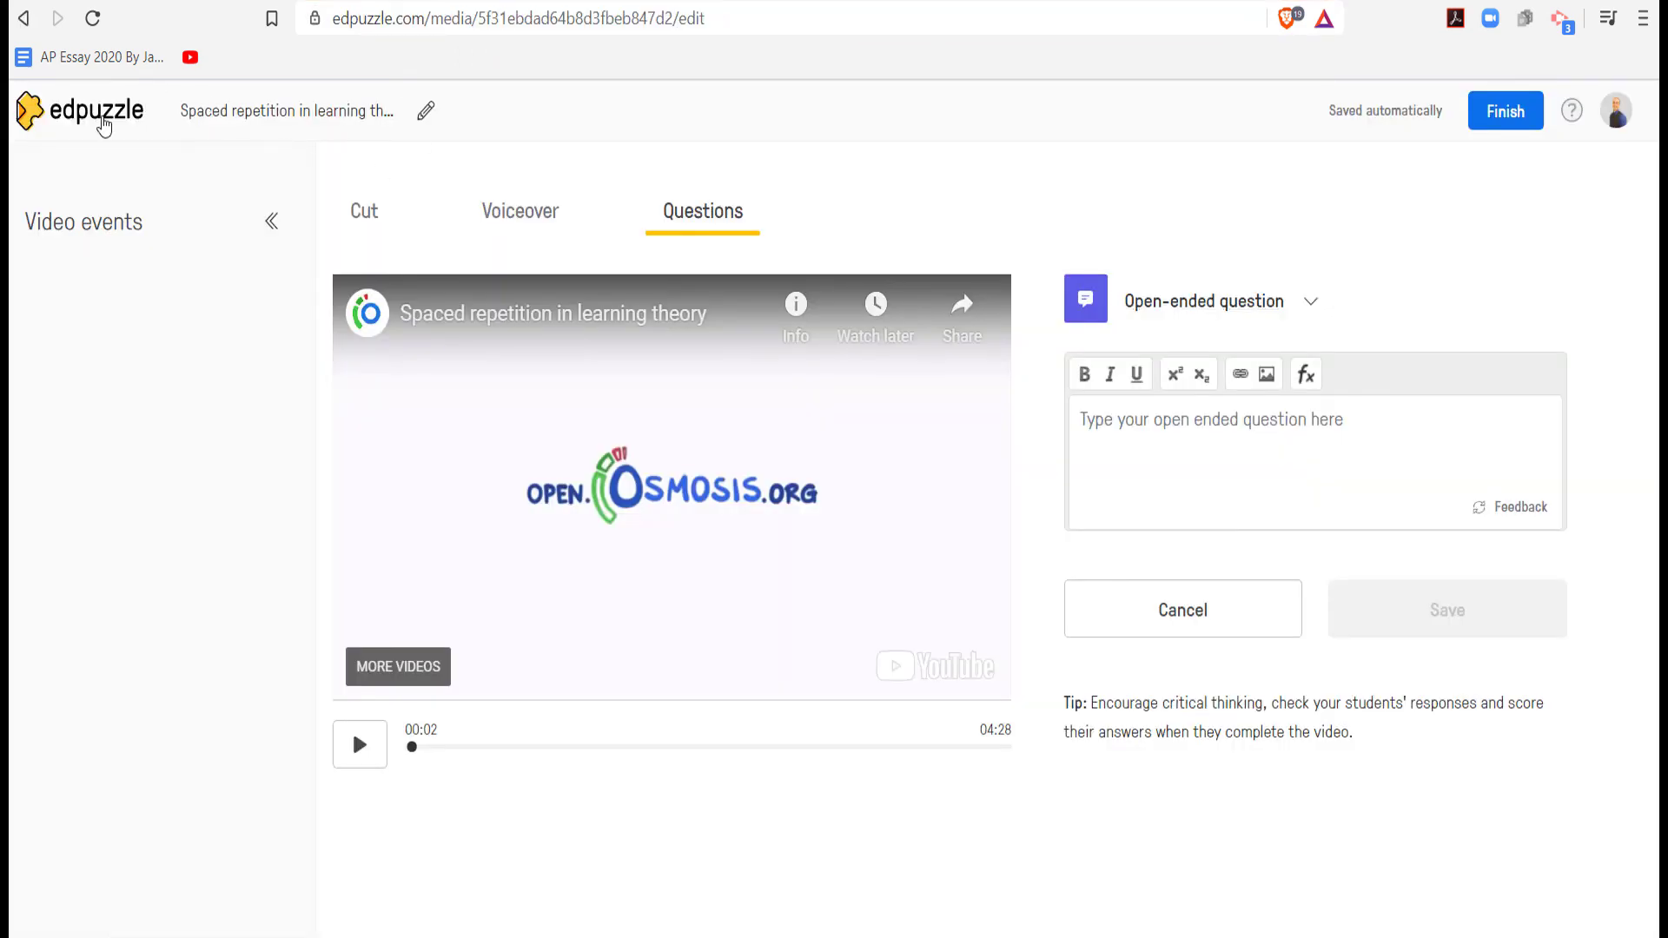
{"action": "left_click", "coordinate": [102, 118]}
{"action": "left_click", "coordinate": [309, 108]}
{"action": "type", "text": "https://www.youtube.com/watch?v=go7WxeWqg_0&feature=youtu.be"}
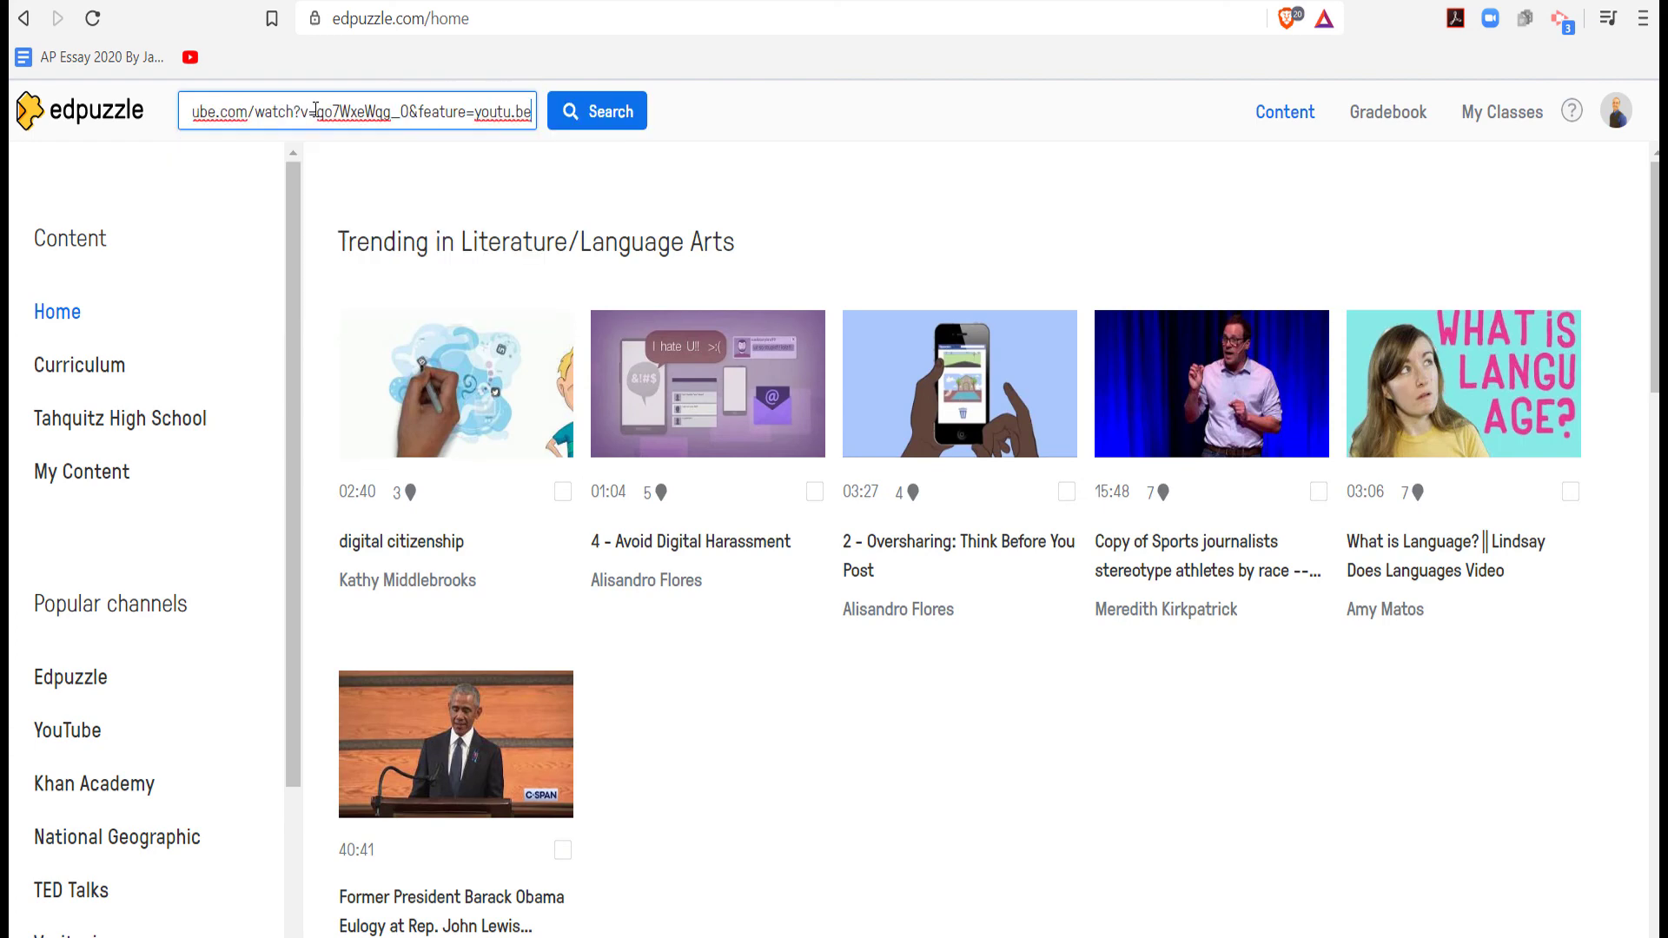
{"action": "left_click", "coordinate": [566, 110]}
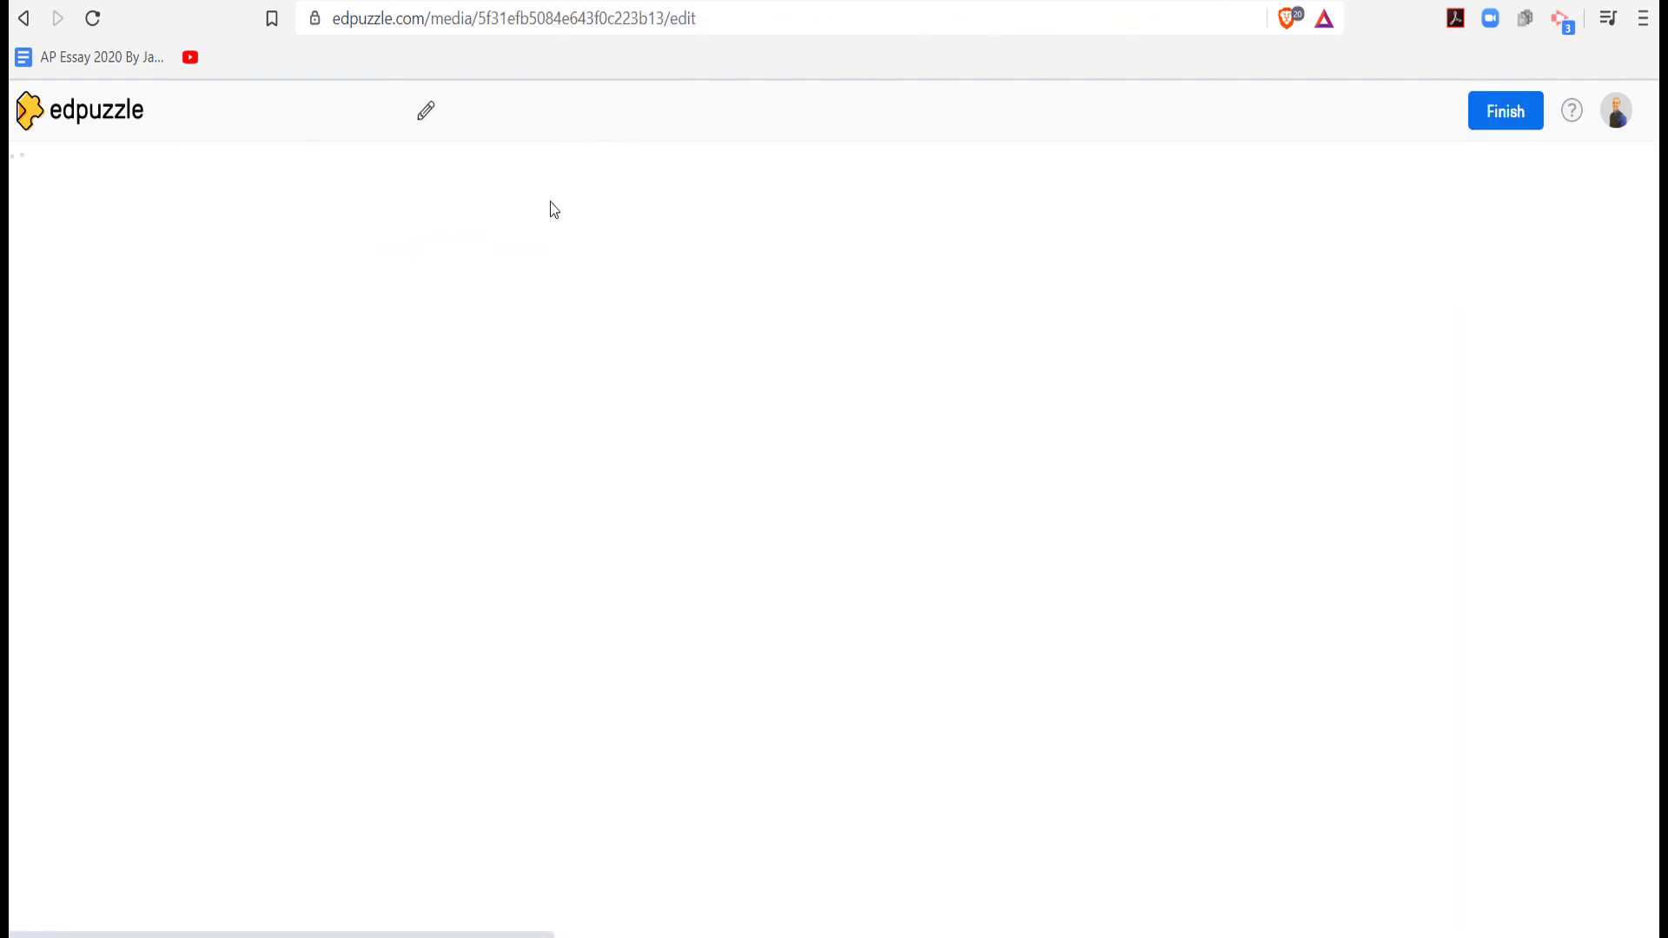